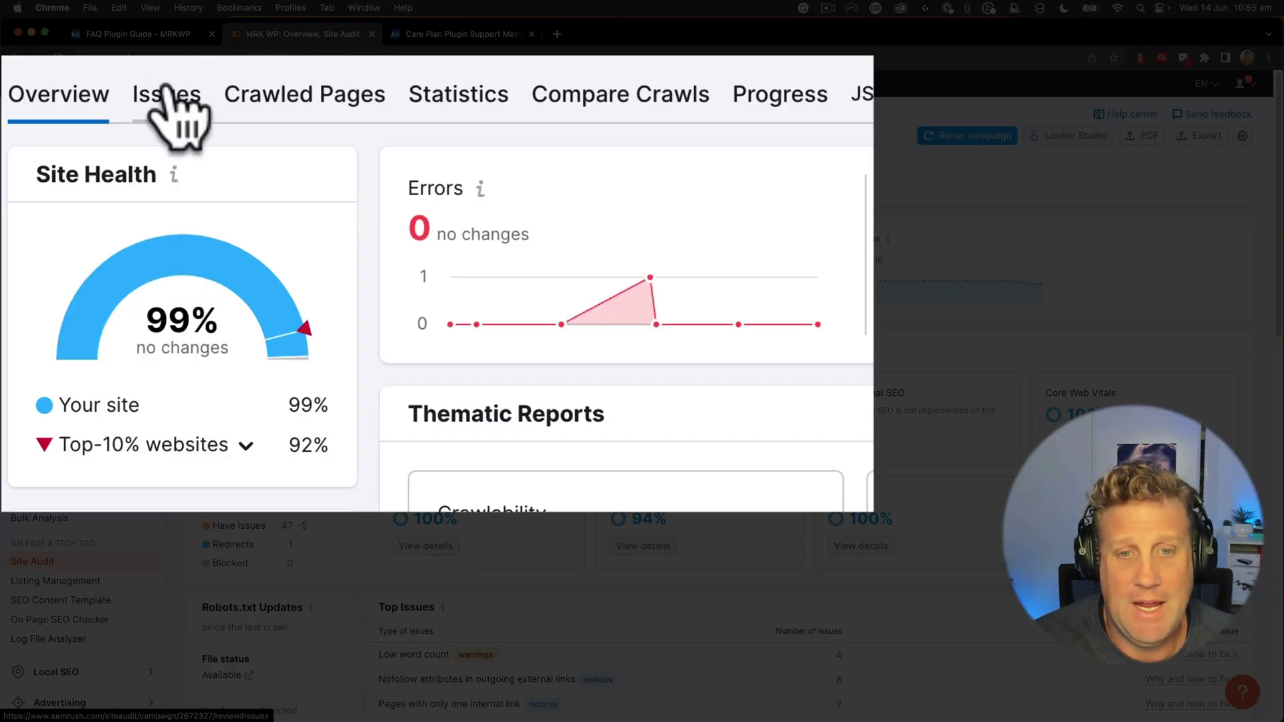
Show the site audit issues list and highlight the '0 images don't have alt attributes' check.
left_click(166, 97)
scroll(642, 401, "down", 10)
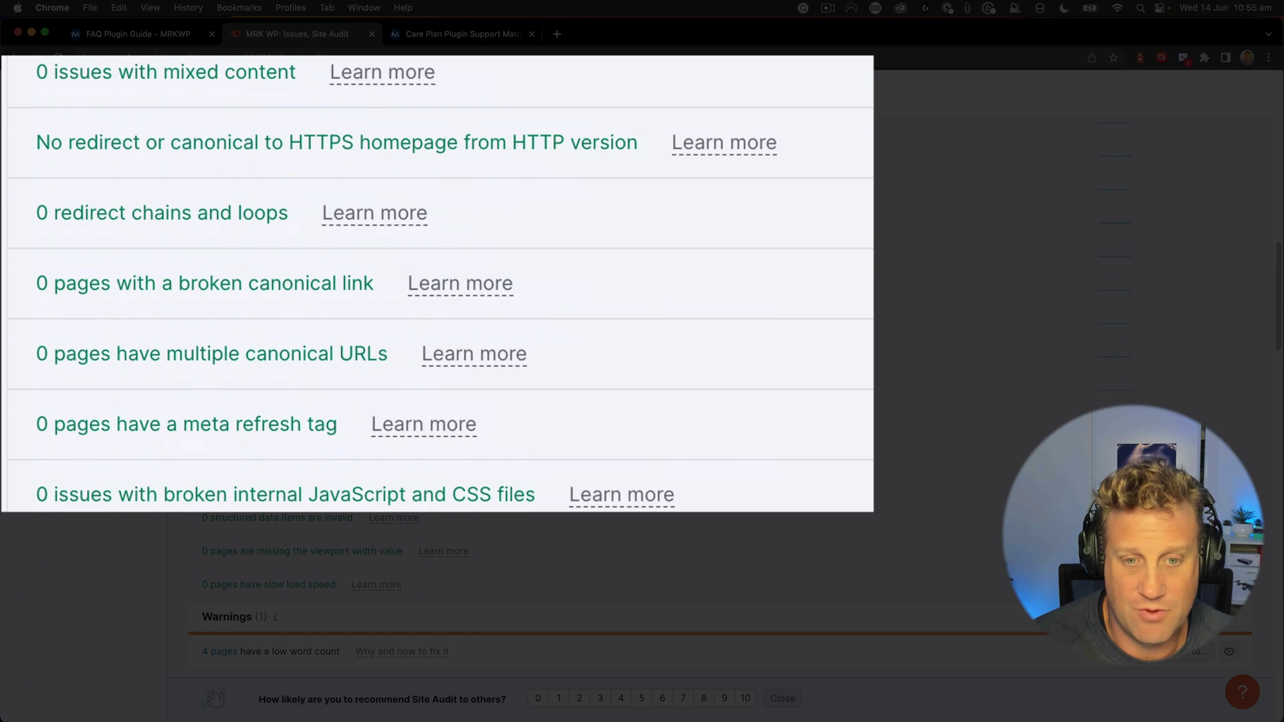
scroll(642, 368, "down", 10)
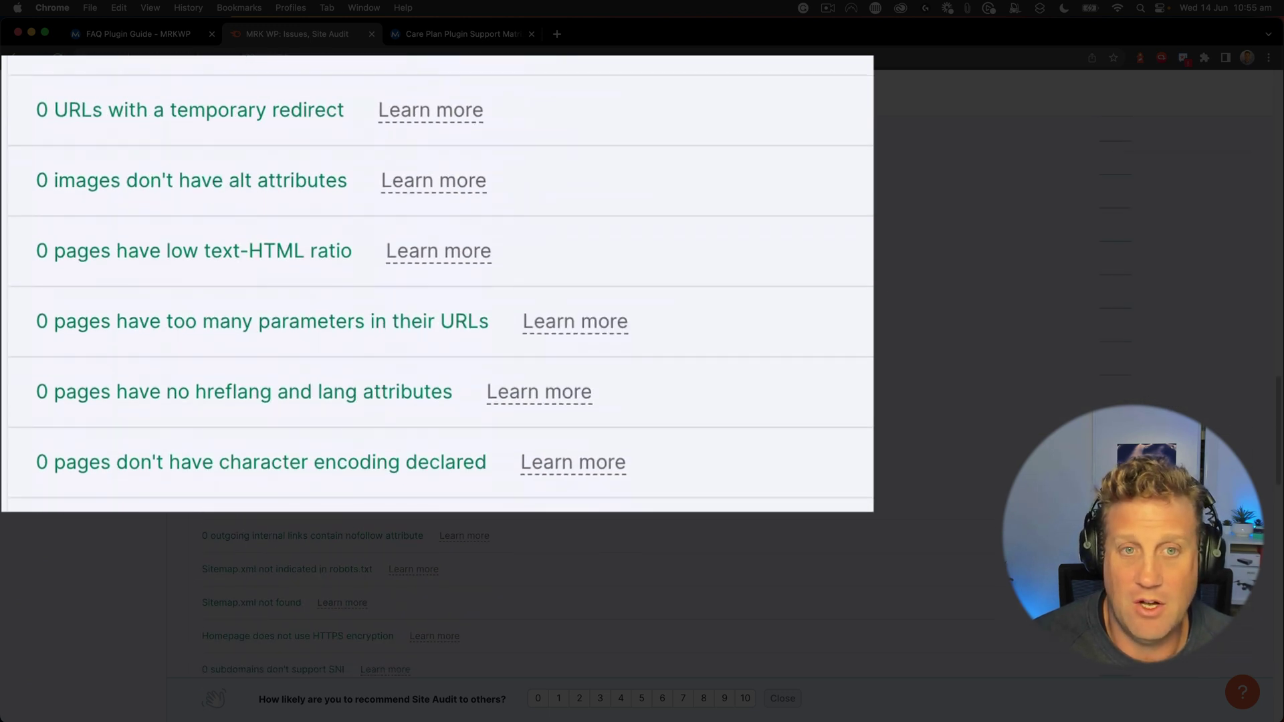
left_click_drag(34, 184, 353, 194)
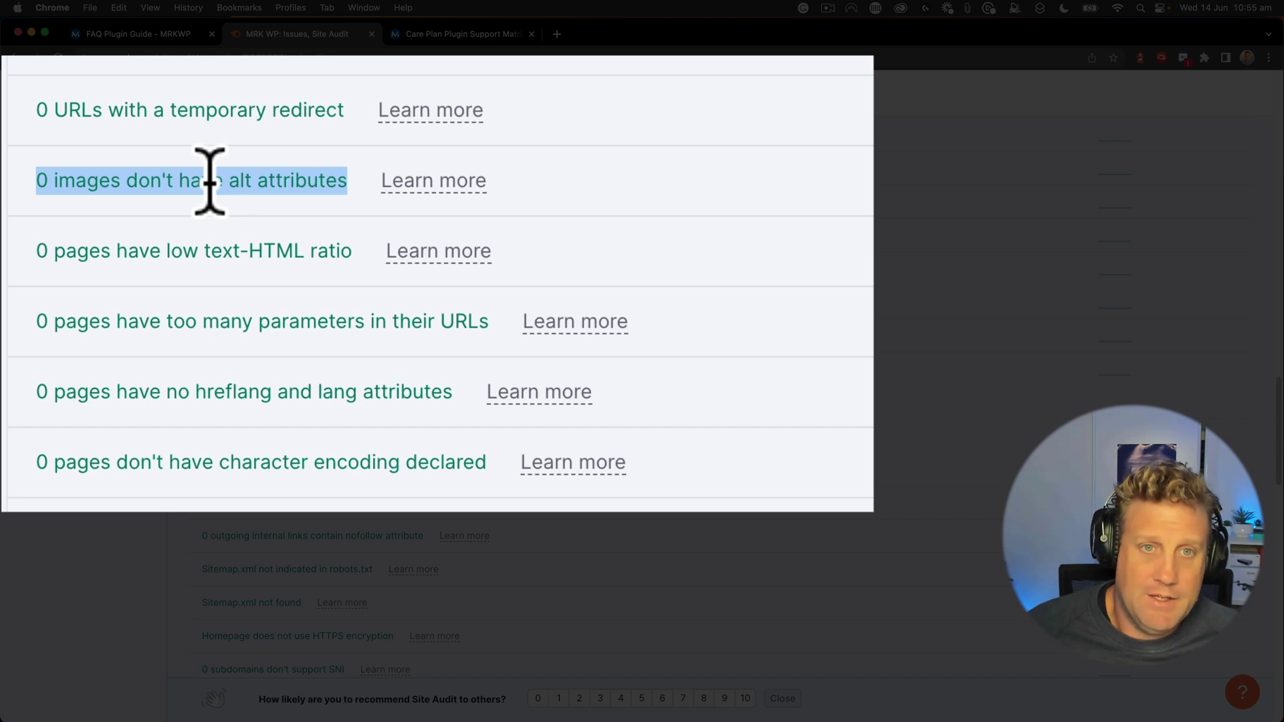
In Screaming Frog, list the 73 images missing alt text and find the plan-plugins page linking to the first.
key("super+Tab")
key("super+Tab")
key("super+Tab")
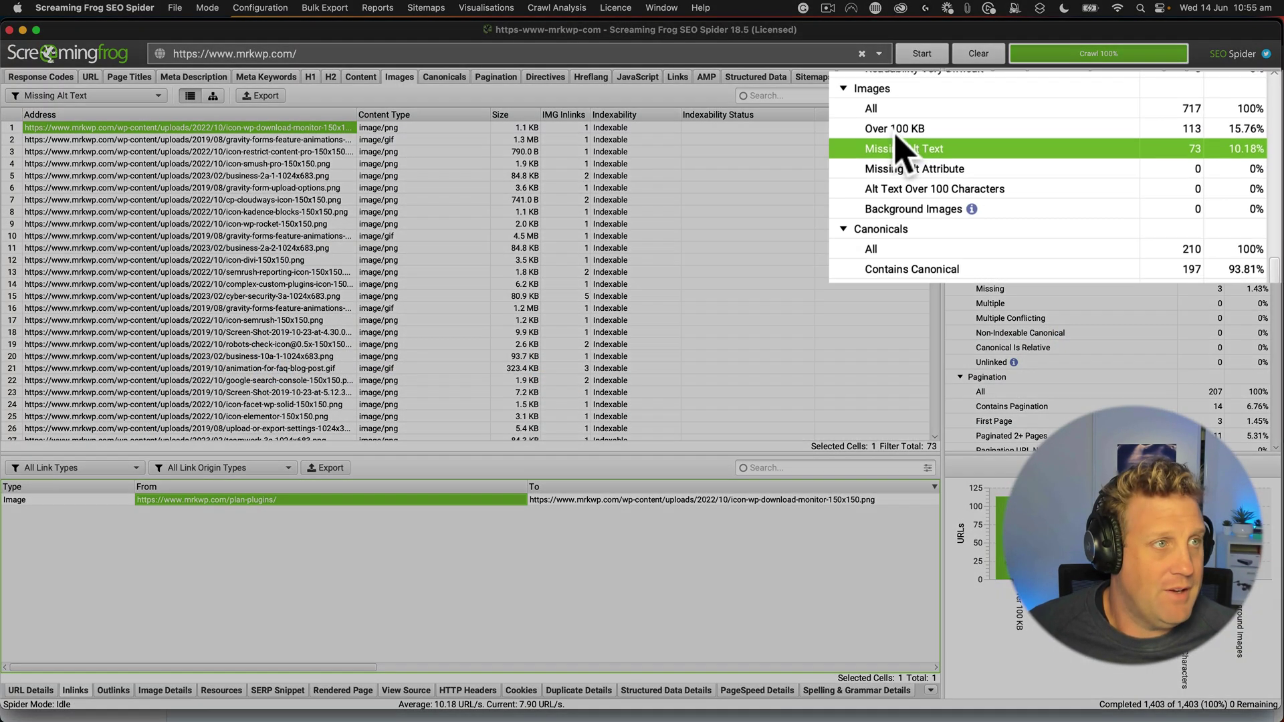
left_click(998, 142)
left_click(1006, 156)
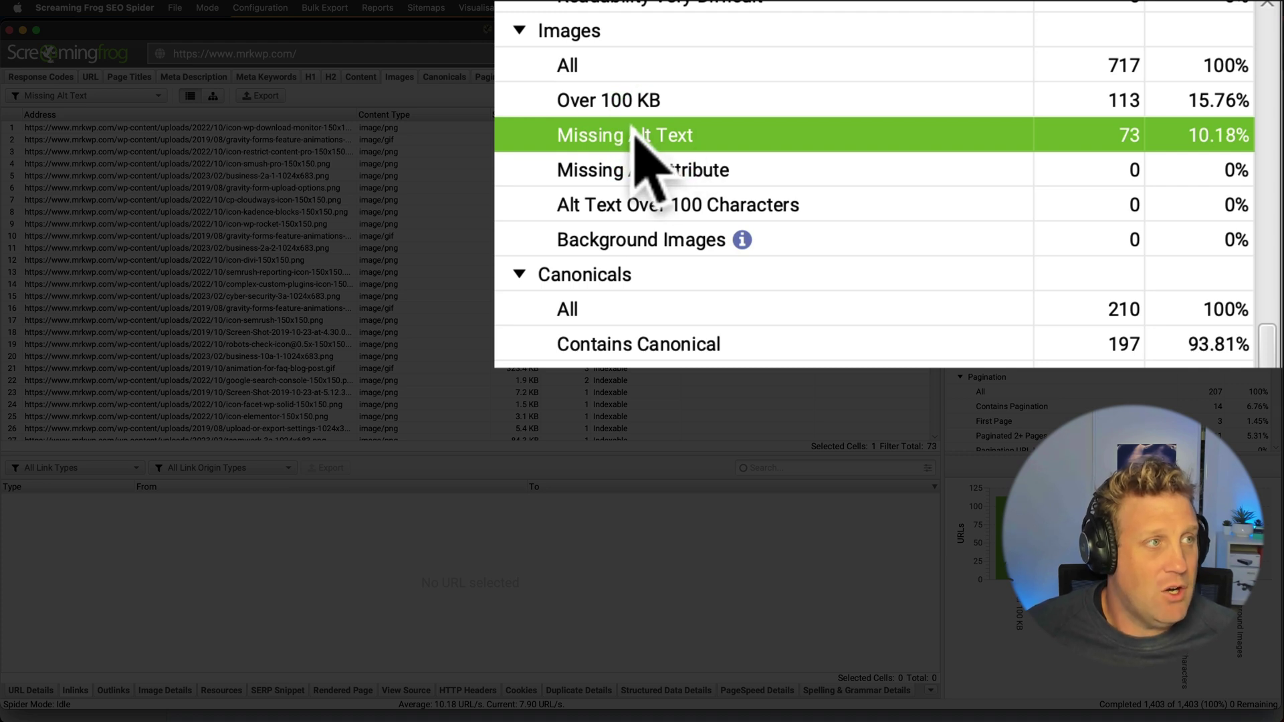
left_click(1010, 171)
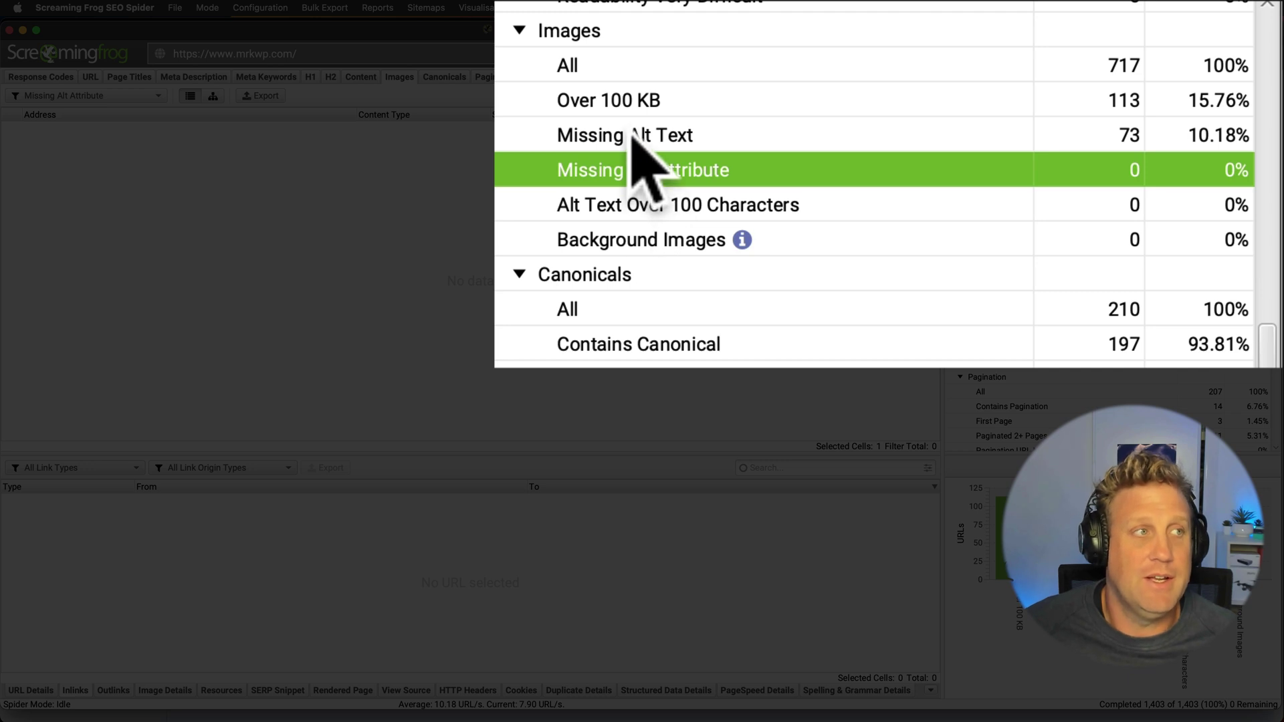
left_click(633, 137)
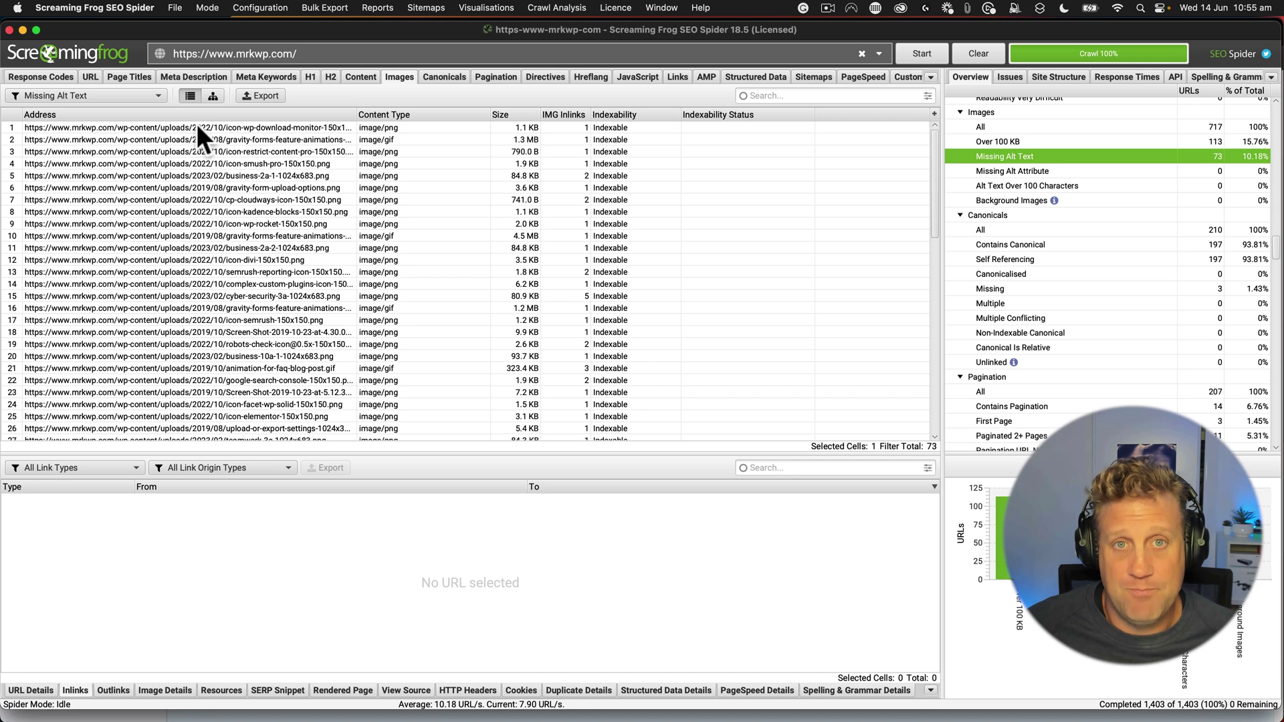
left_click(196, 127)
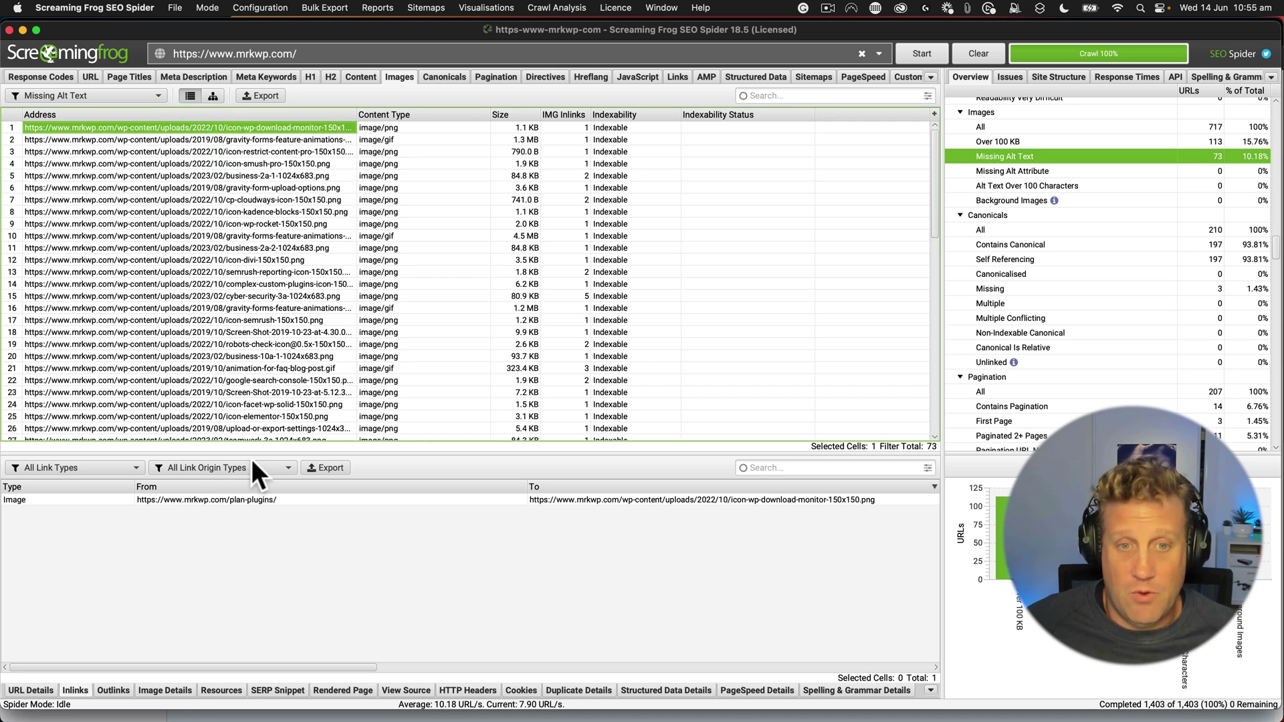
right_click(221, 501)
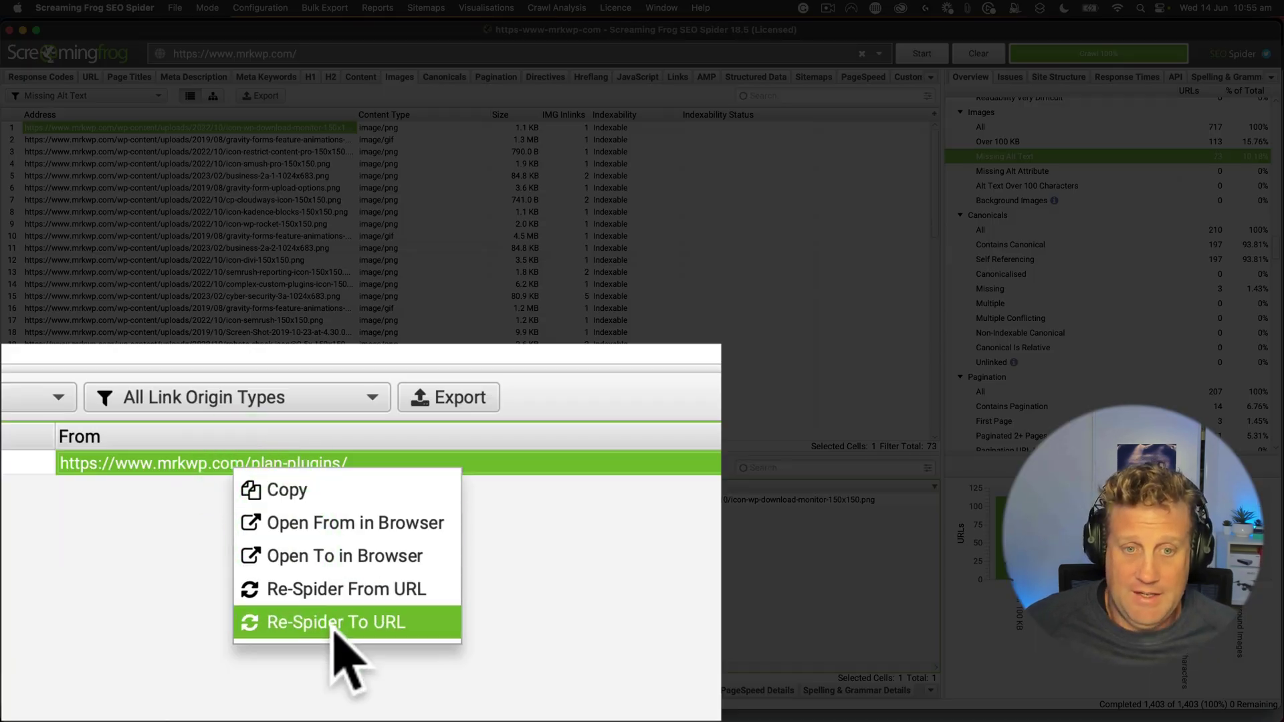
Open the plan-plugins page in Chrome and inspect the Premium Download Monitor icon's empty alt.
left_click(338, 525)
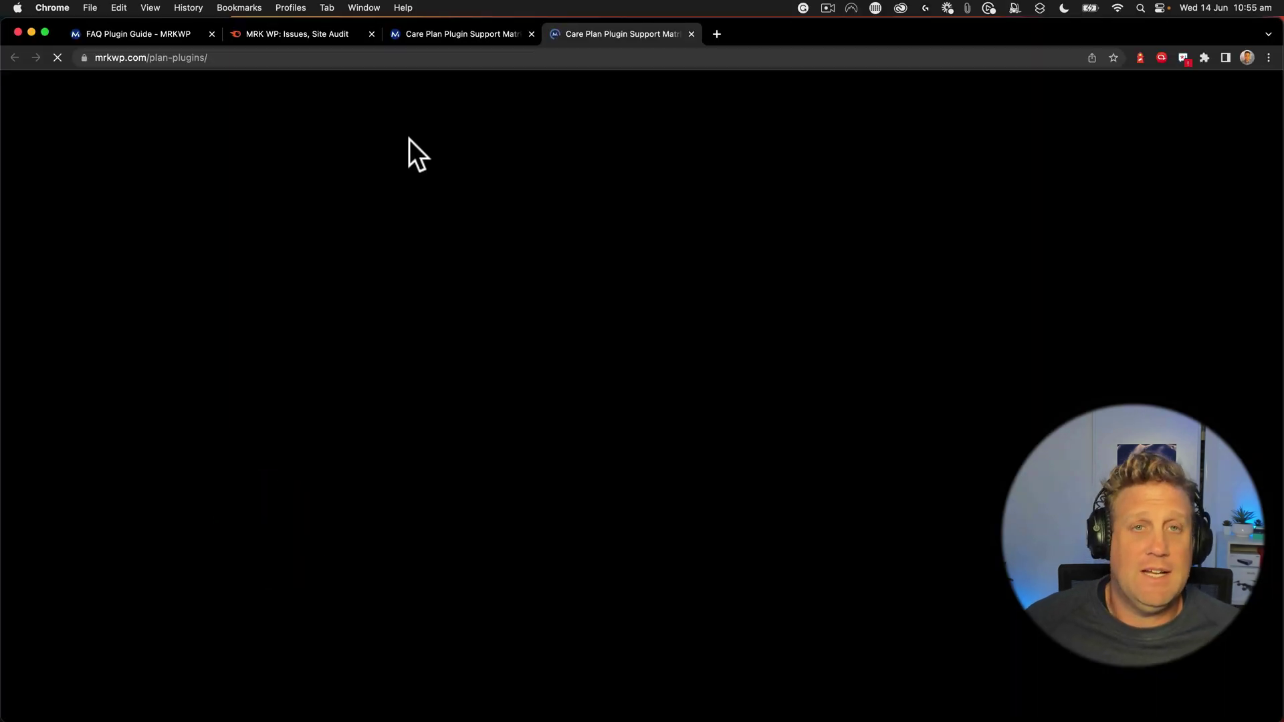
scroll(344, 192, "down", 15)
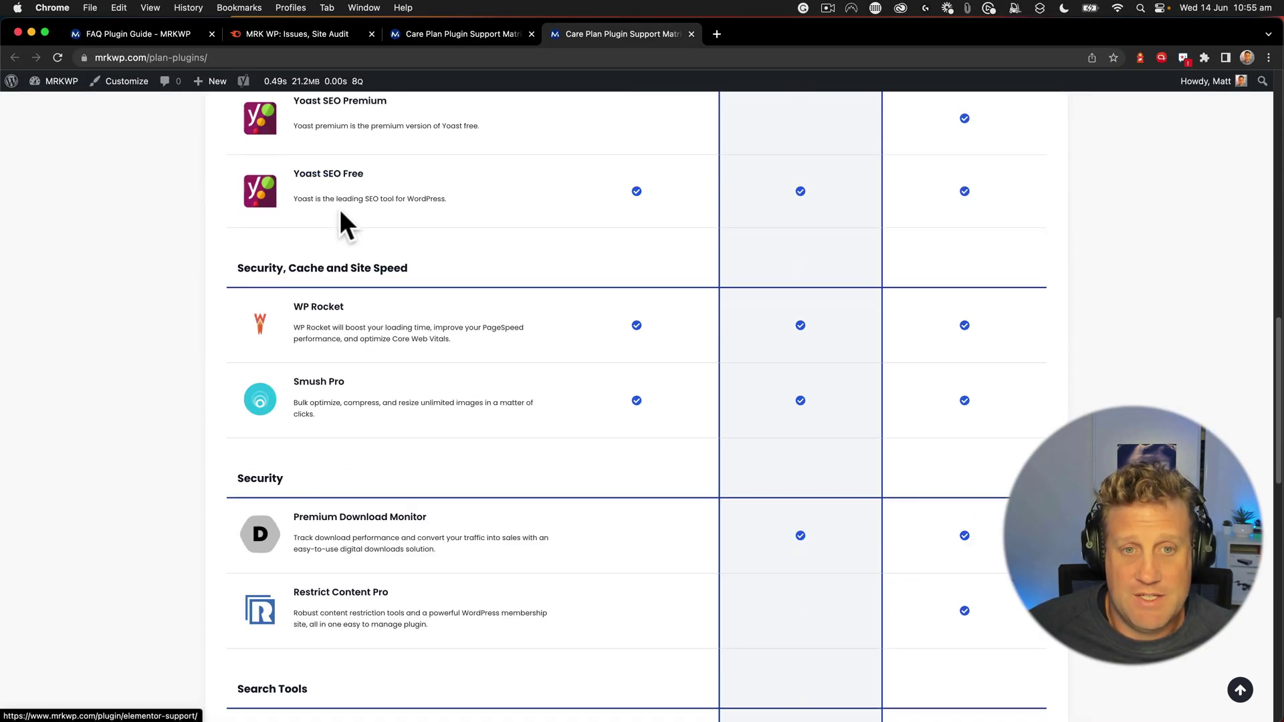
right_click(252, 310)
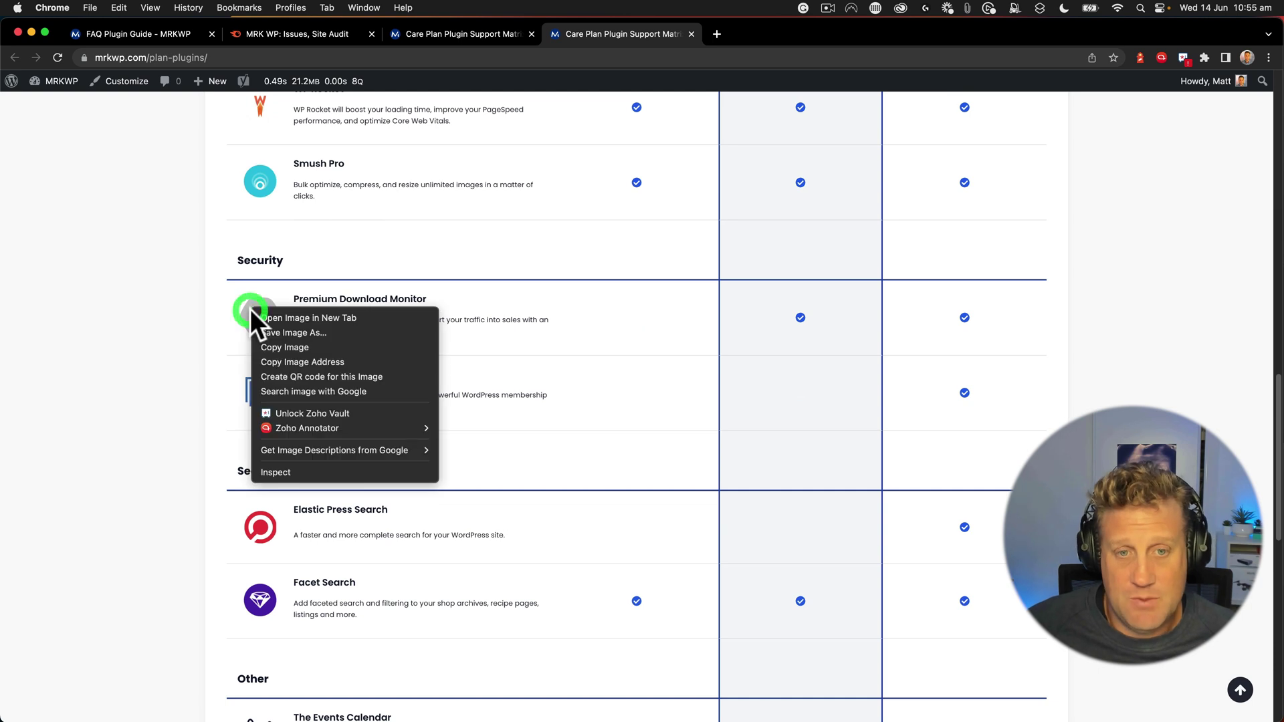
left_click(282, 470)
mouse_move(1112, 207)
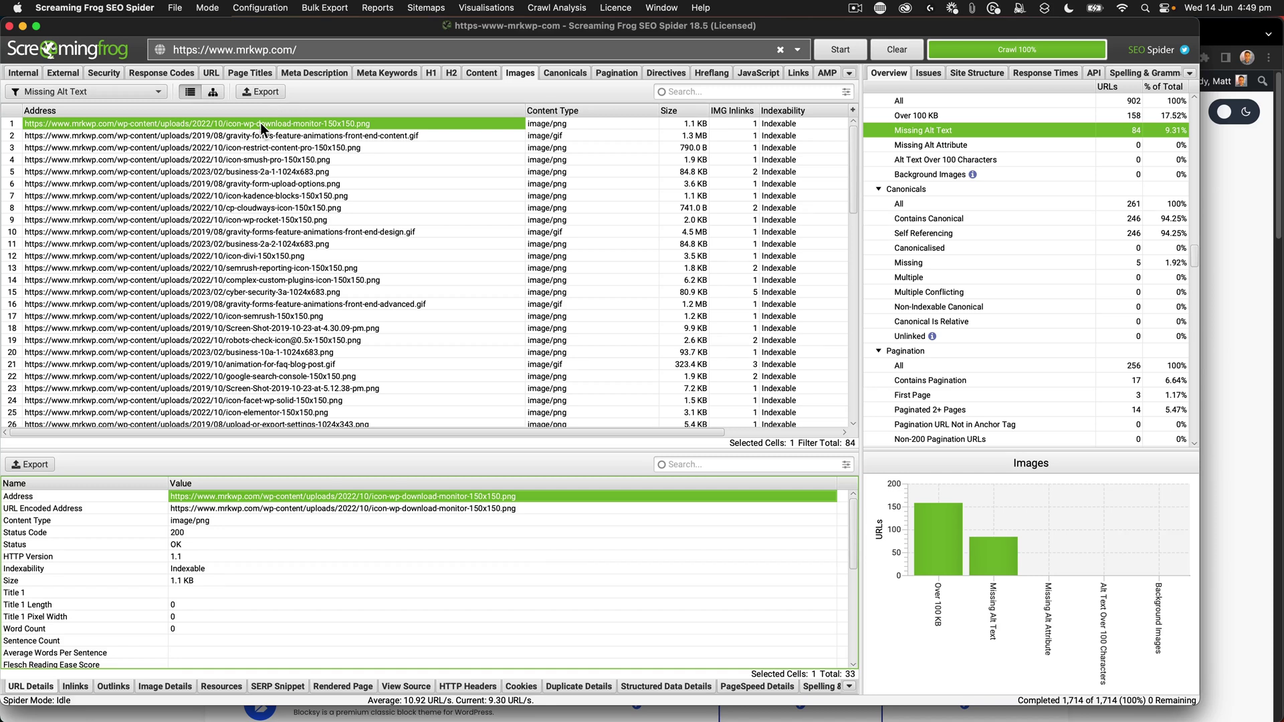
Copy the first image's address and go to the WordPress Media Library.
right_click(365, 502)
key("super+Tab")
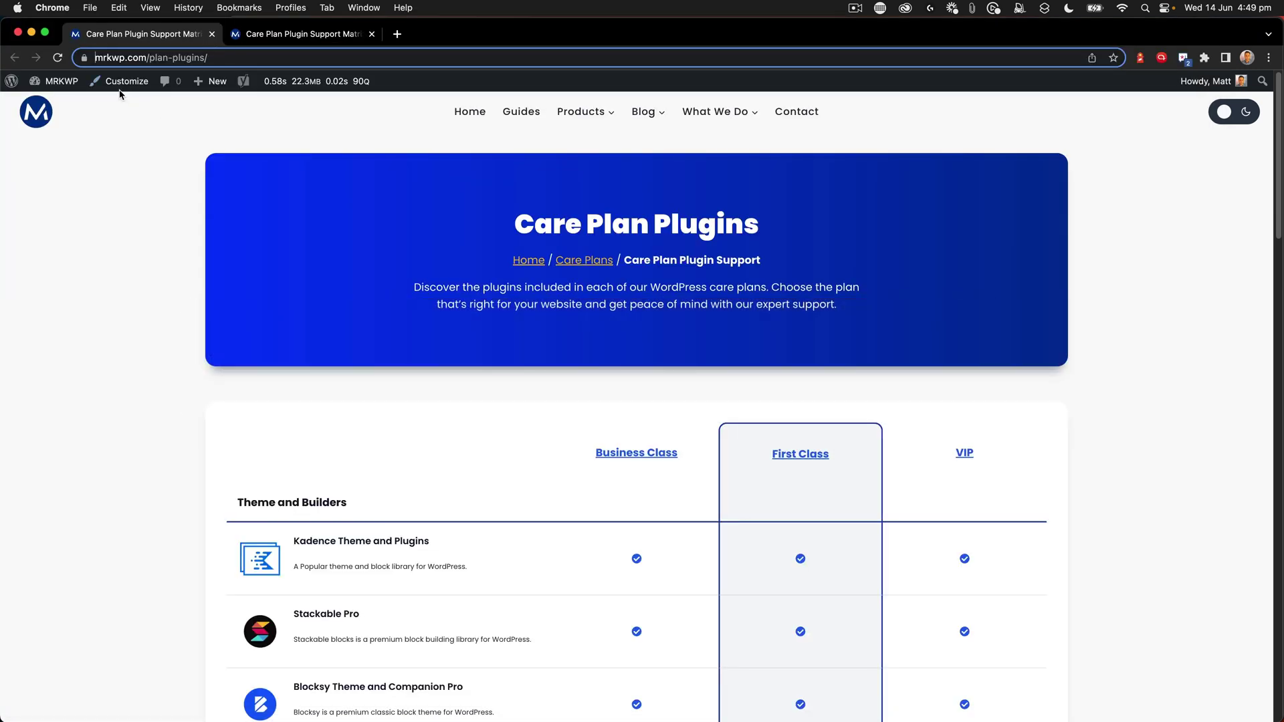
mouse_move(60, 81)
left_click(61, 108)
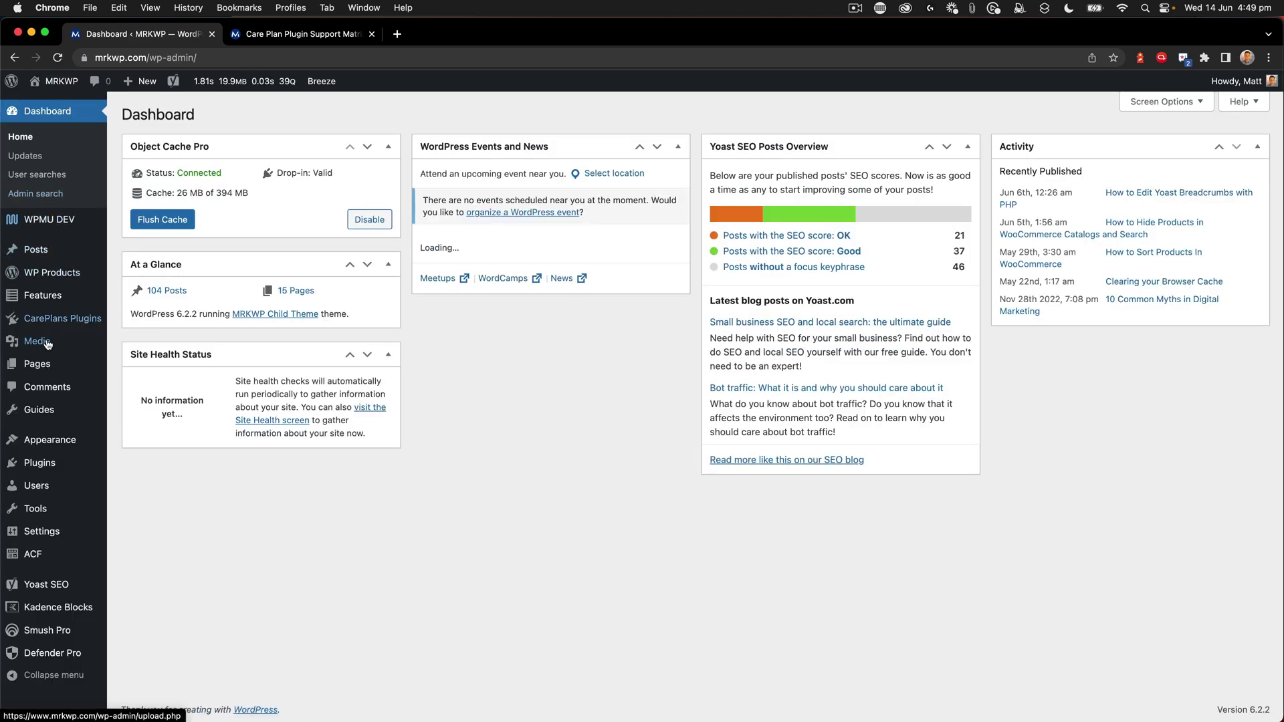
left_click(37, 341)
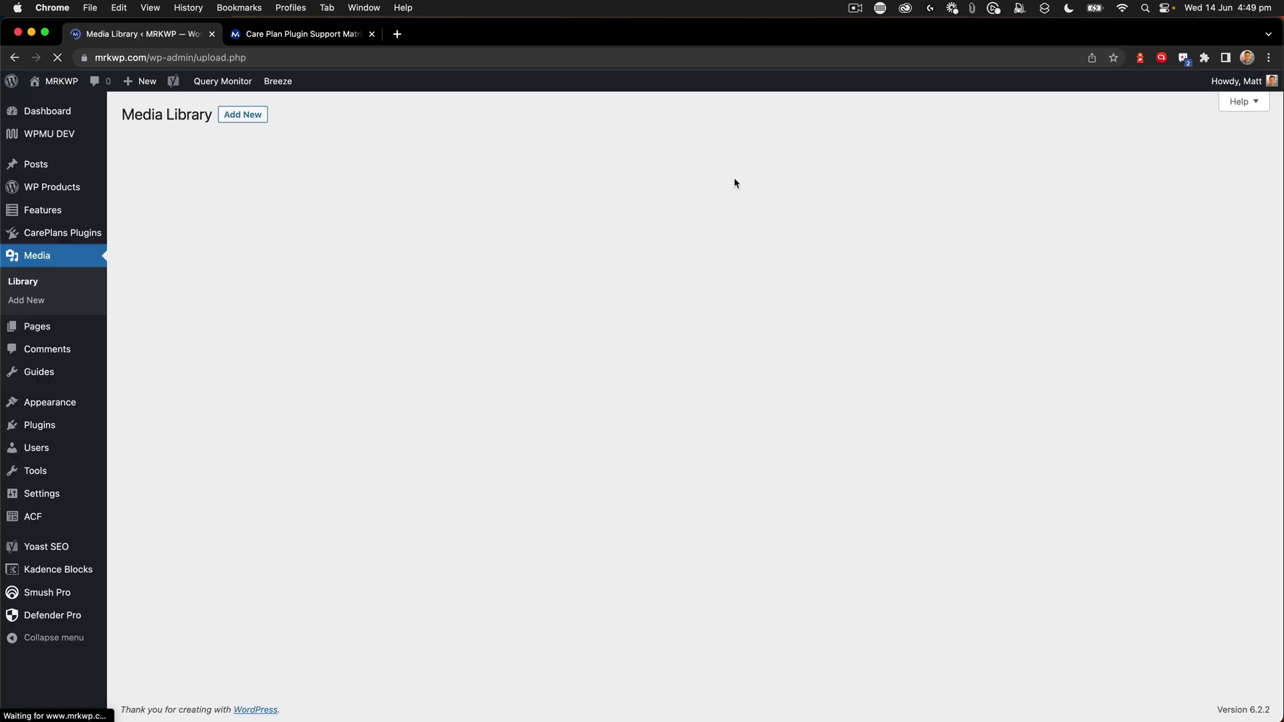
Search the Media Library for icon-wp-download-monitor and open its attachment details.
left_click(1066, 152)
key("super+v")
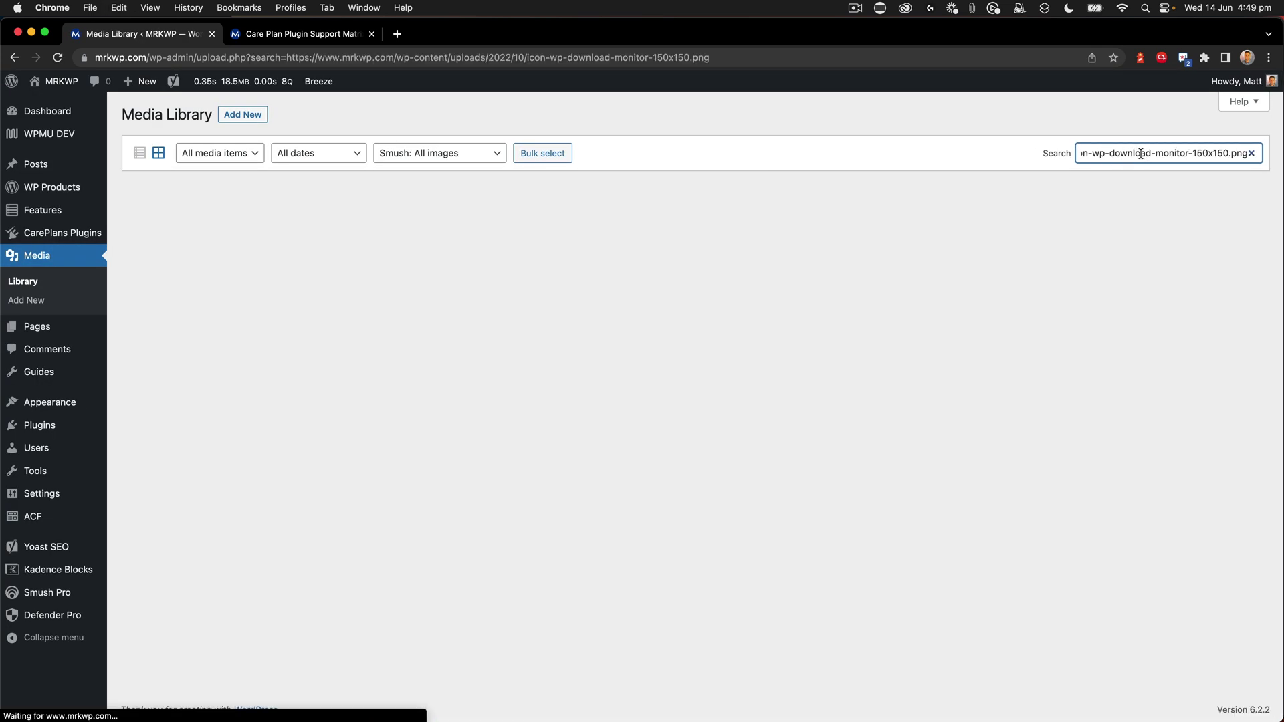
left_click_drag(1190, 153, 1248, 154)
key("BackSpace")
left_click_drag(1129, 153, 994, 158)
key("BackSpace")
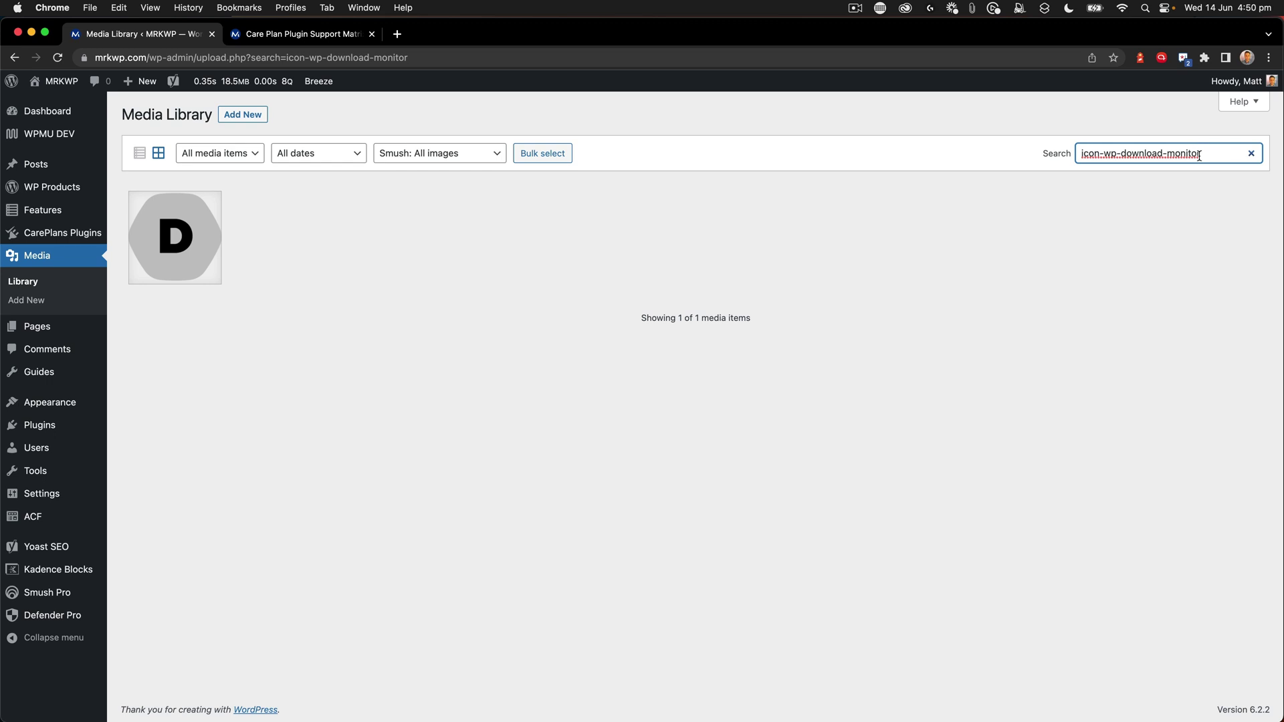
left_click(182, 237)
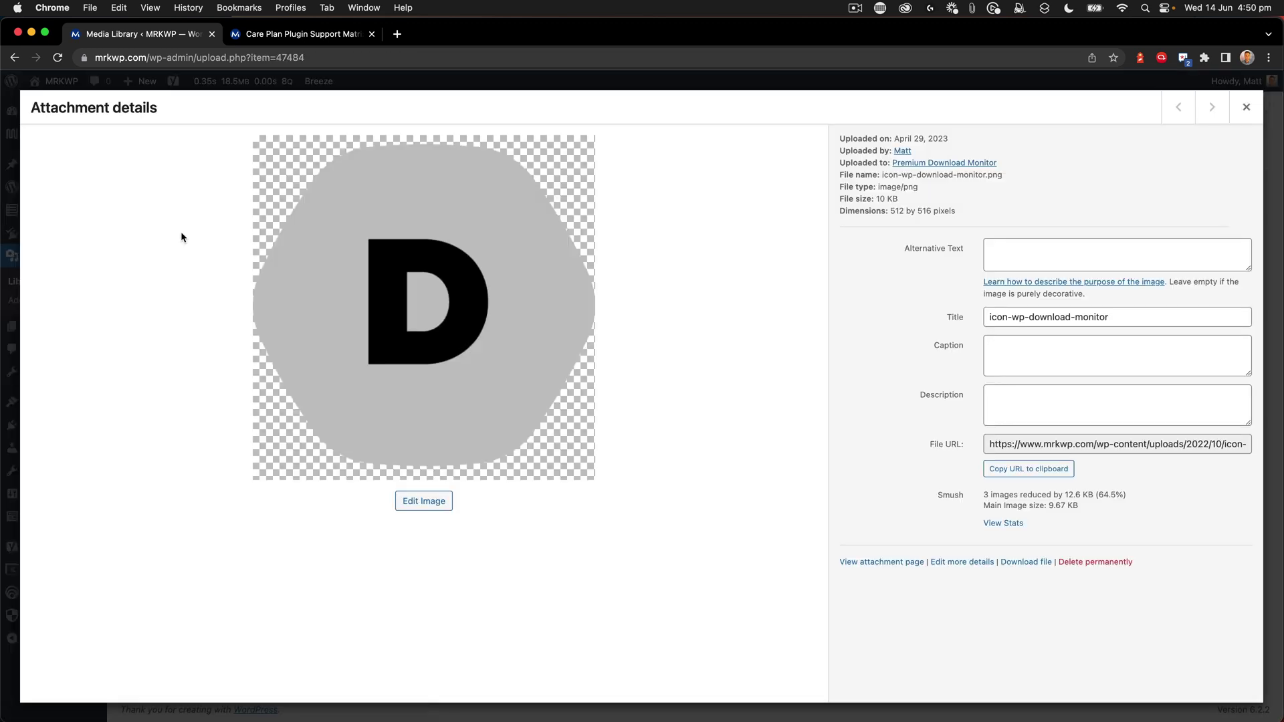
Enter 'Icon for Premium Download Monitor' as alt text and reuse it for Caption and Description.
left_click(1005, 252)
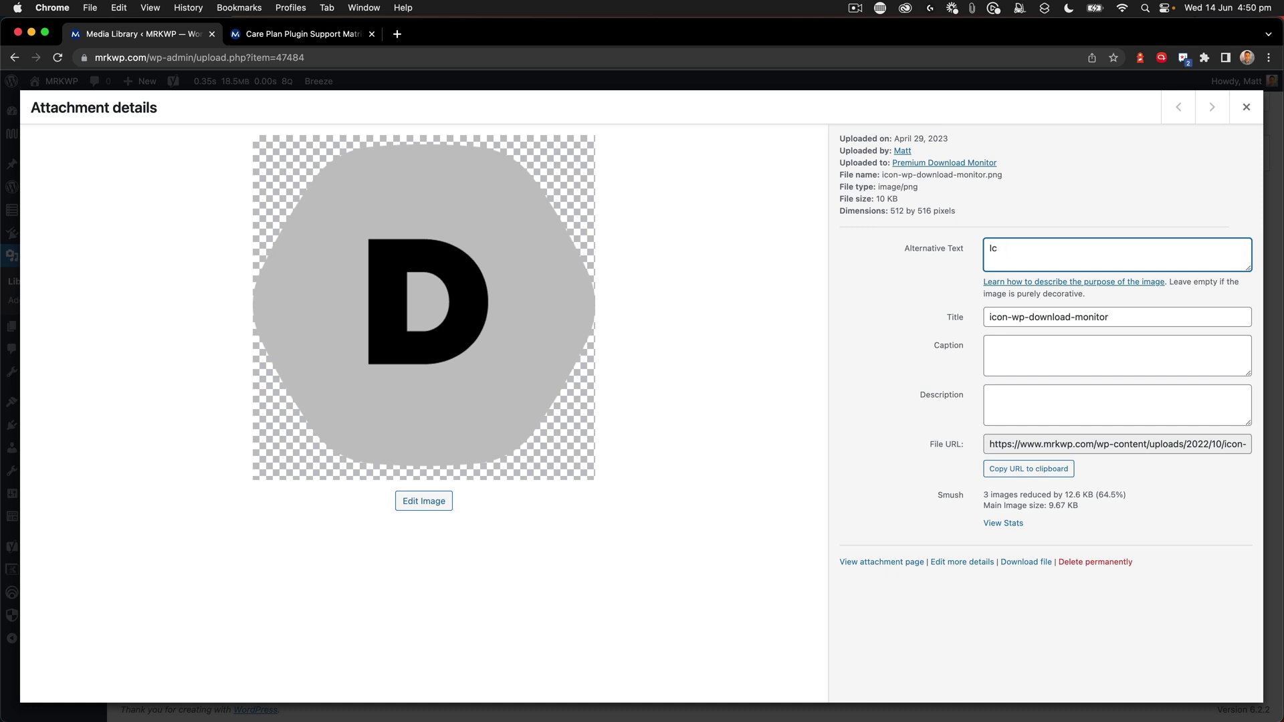
type("mium Download Monitor")
key("super+a")
key("super+c")
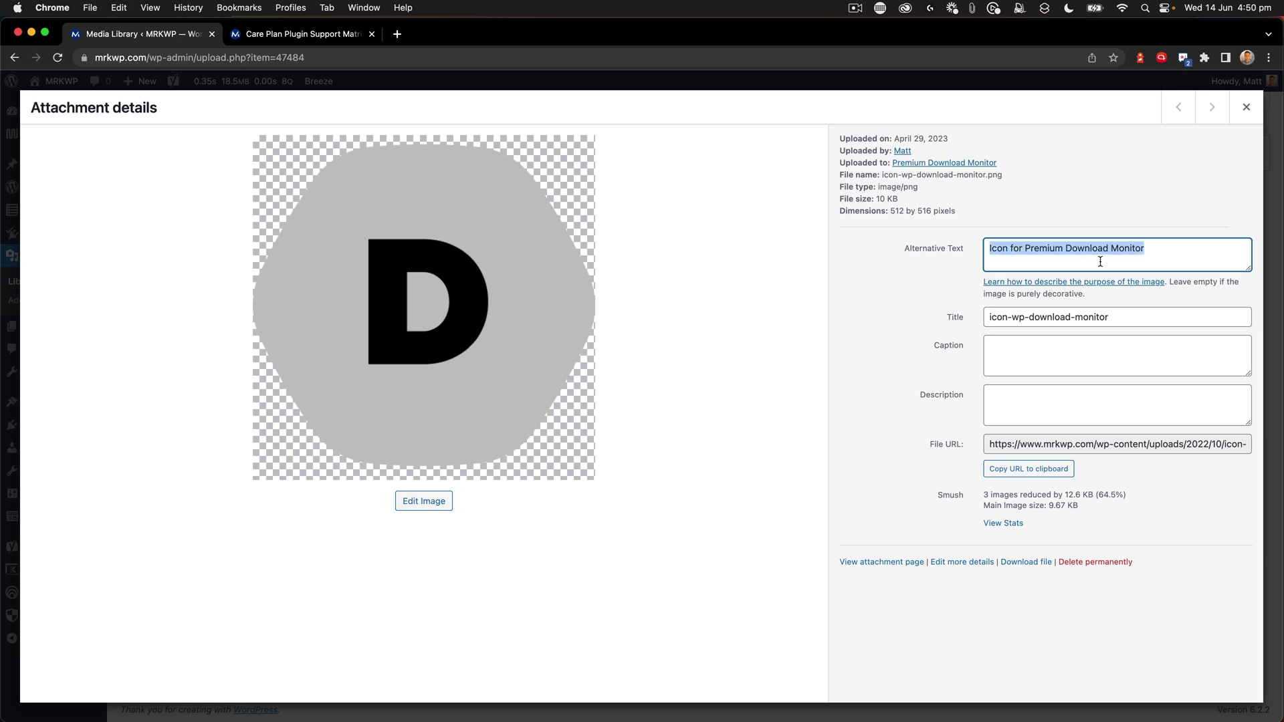
left_click(1032, 346)
key("super+v")
left_click(1021, 405)
key("super+v")
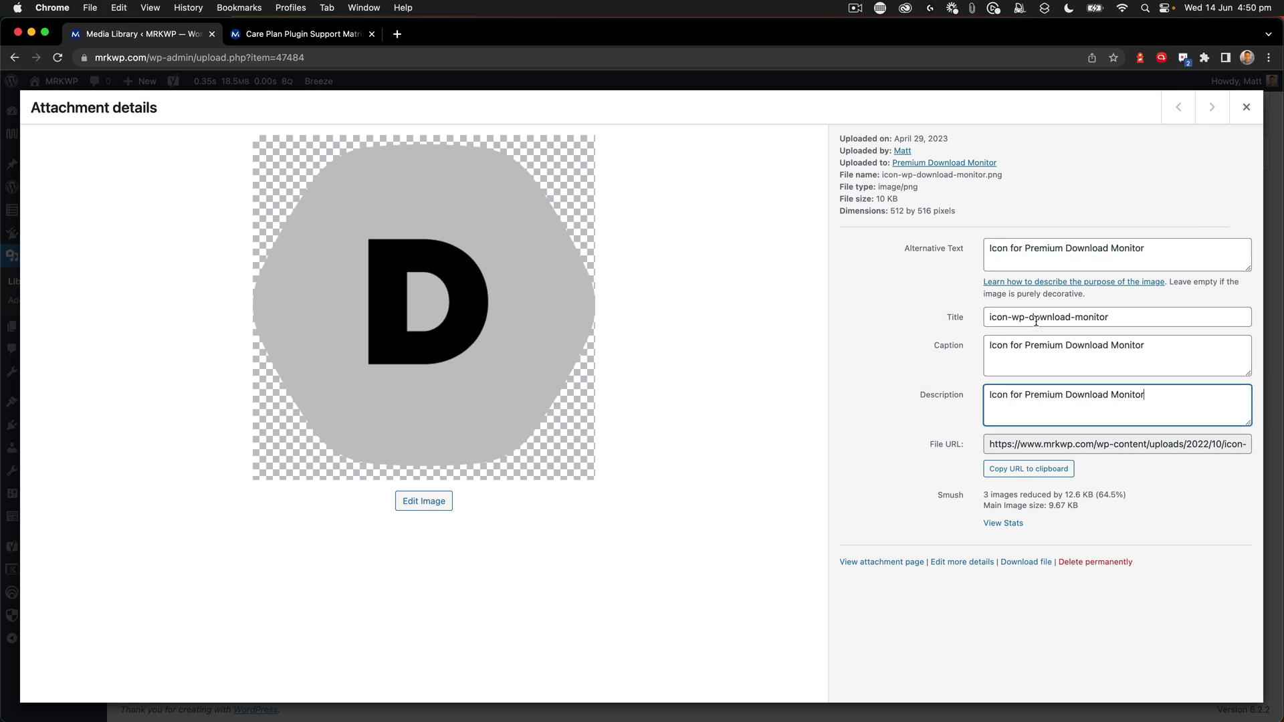
Replace the title with 'Icon for Premium Download Monitor', check the fields, and close the details.
left_click(1001, 317)
key("super+a")
key("BackSpace")
key("super+v")
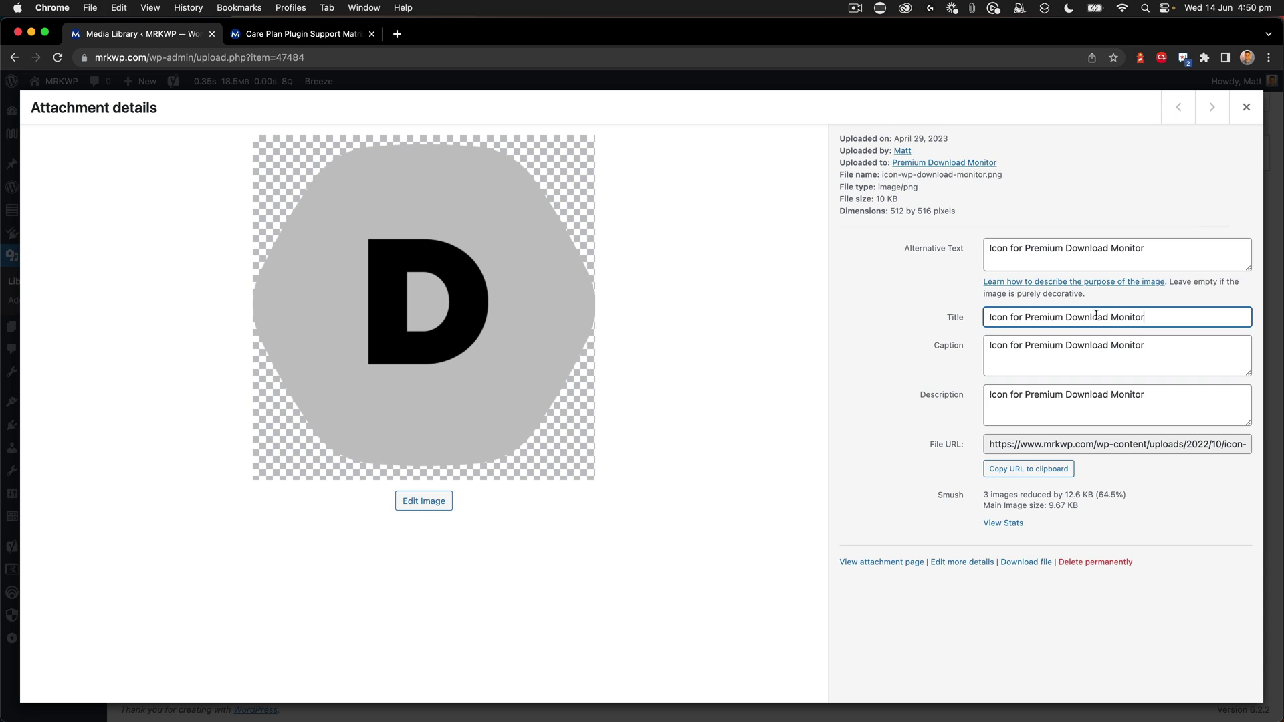
left_click(1097, 360)
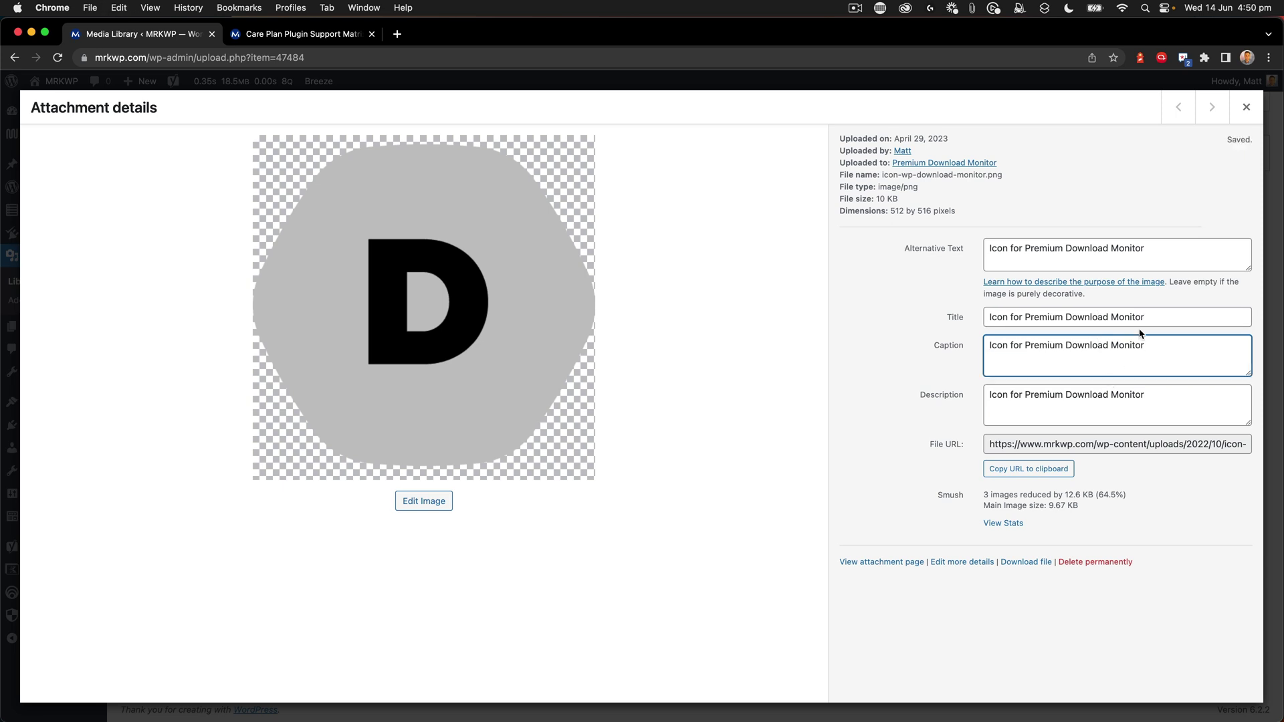
left_click(1167, 249)
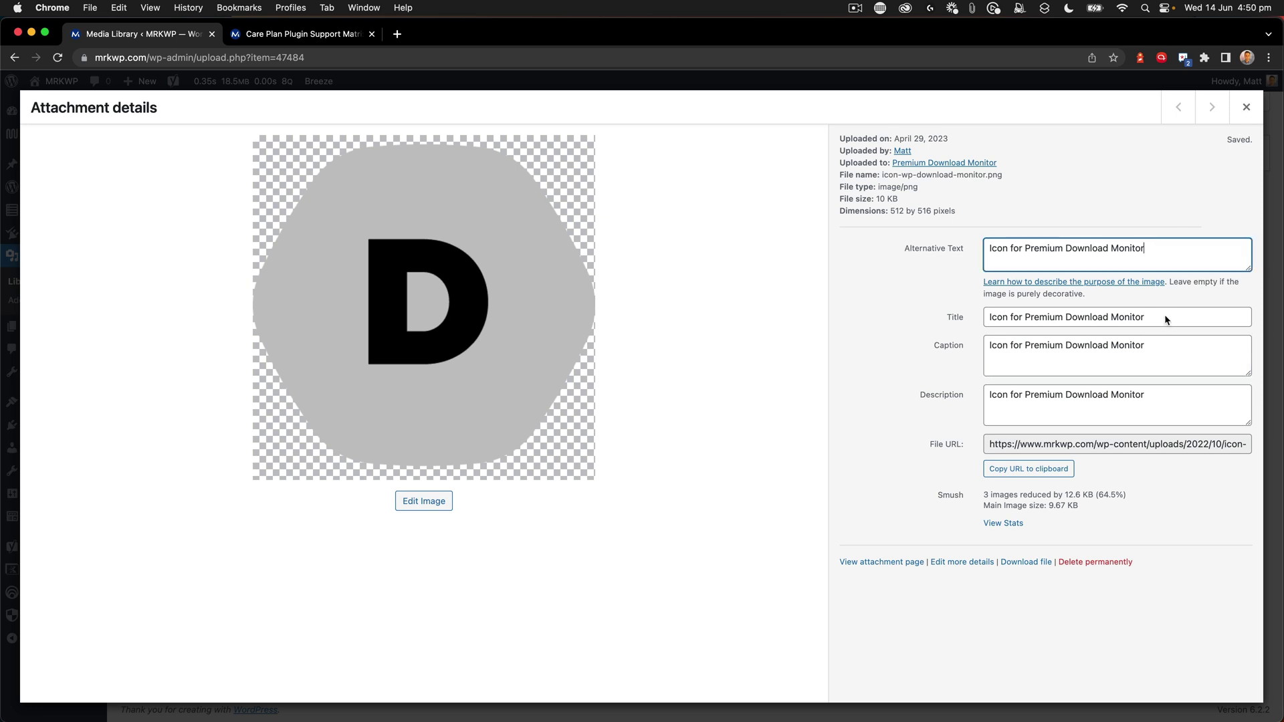
left_click(1150, 372)
left_click(1246, 107)
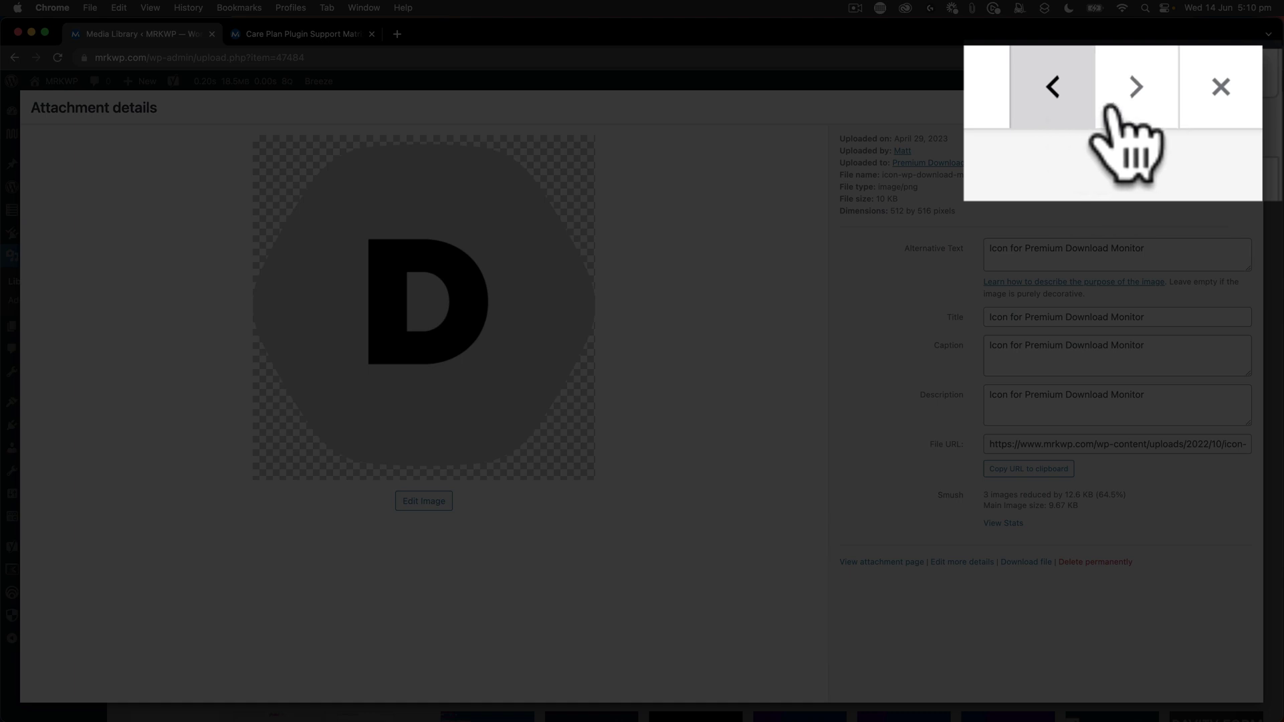
Set the Restrict Content Pro icon's alt text to 'icon restrict content pro'.
left_click(1213, 107)
left_click(1002, 252)
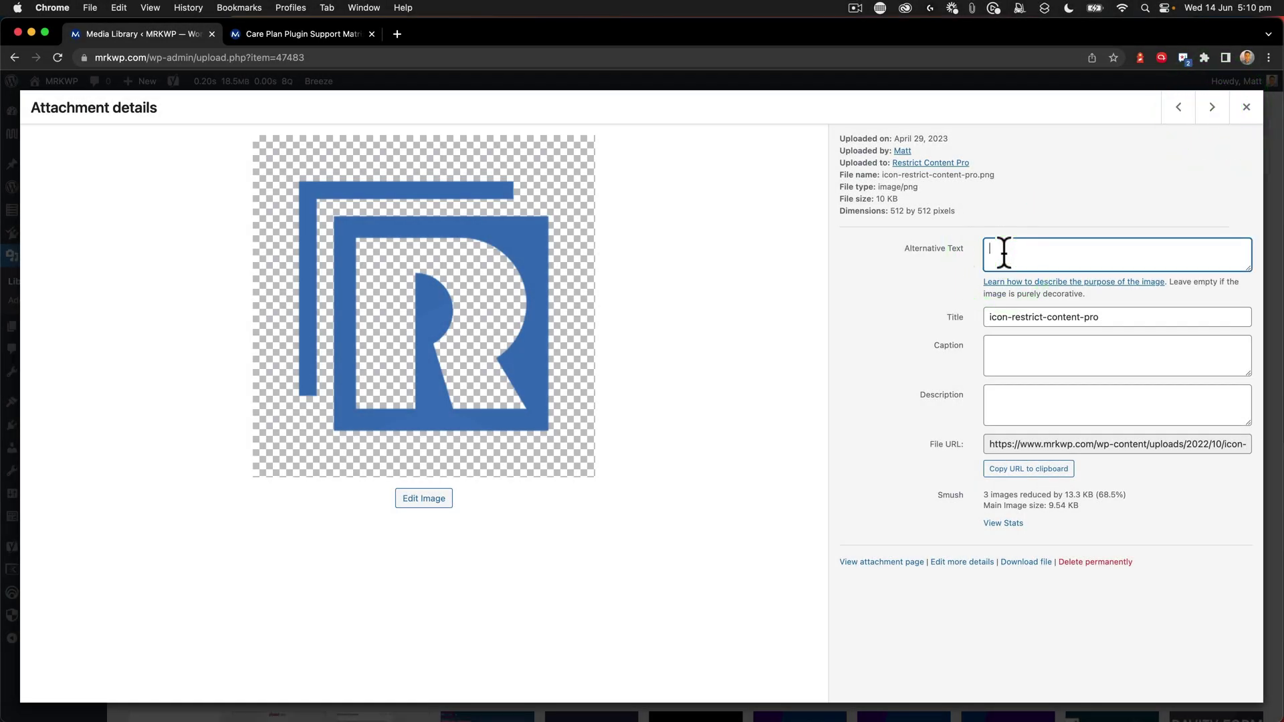
left_click(1212, 107)
left_click(1178, 107)
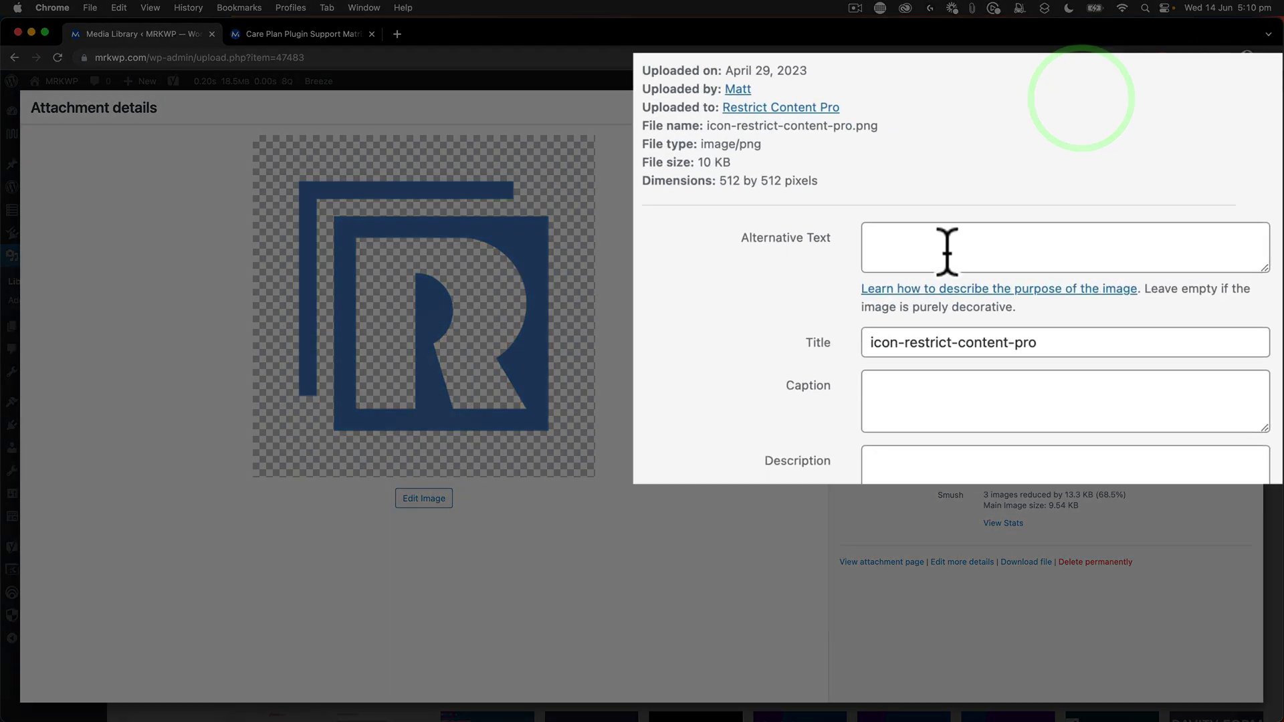
left_click(1032, 259)
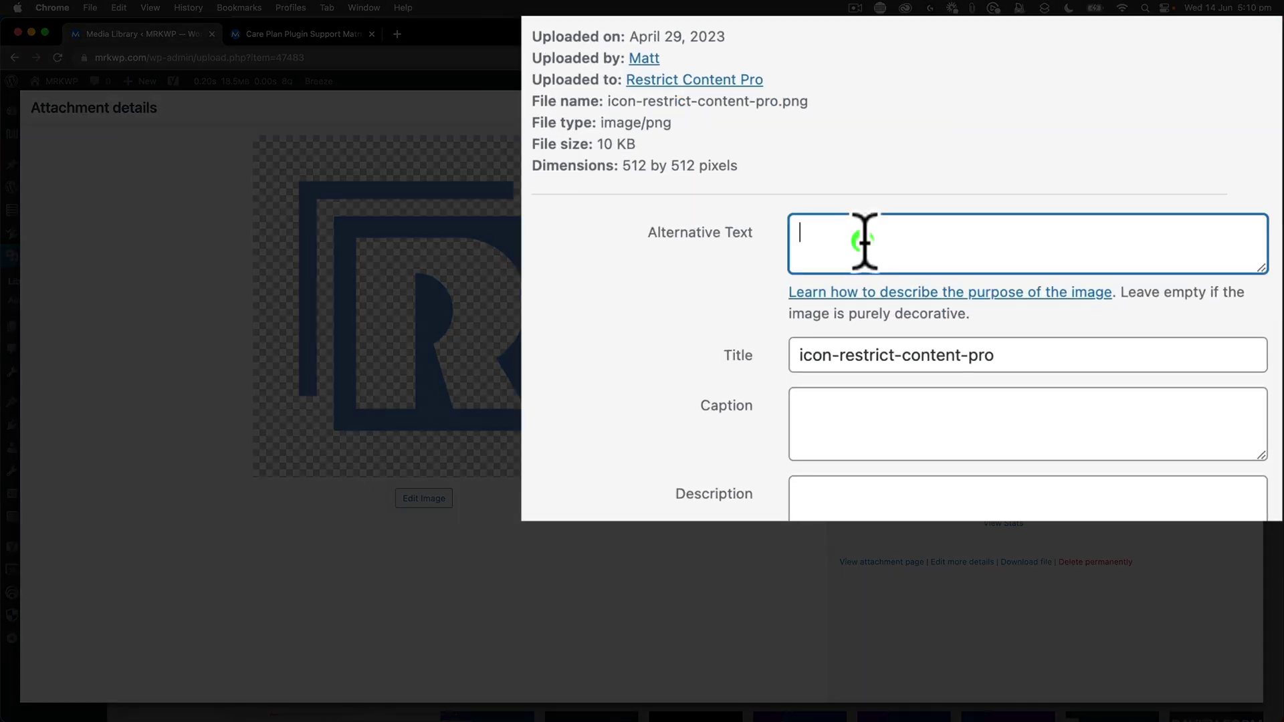
left_click_drag(1103, 318, 986, 321)
key("super+c")
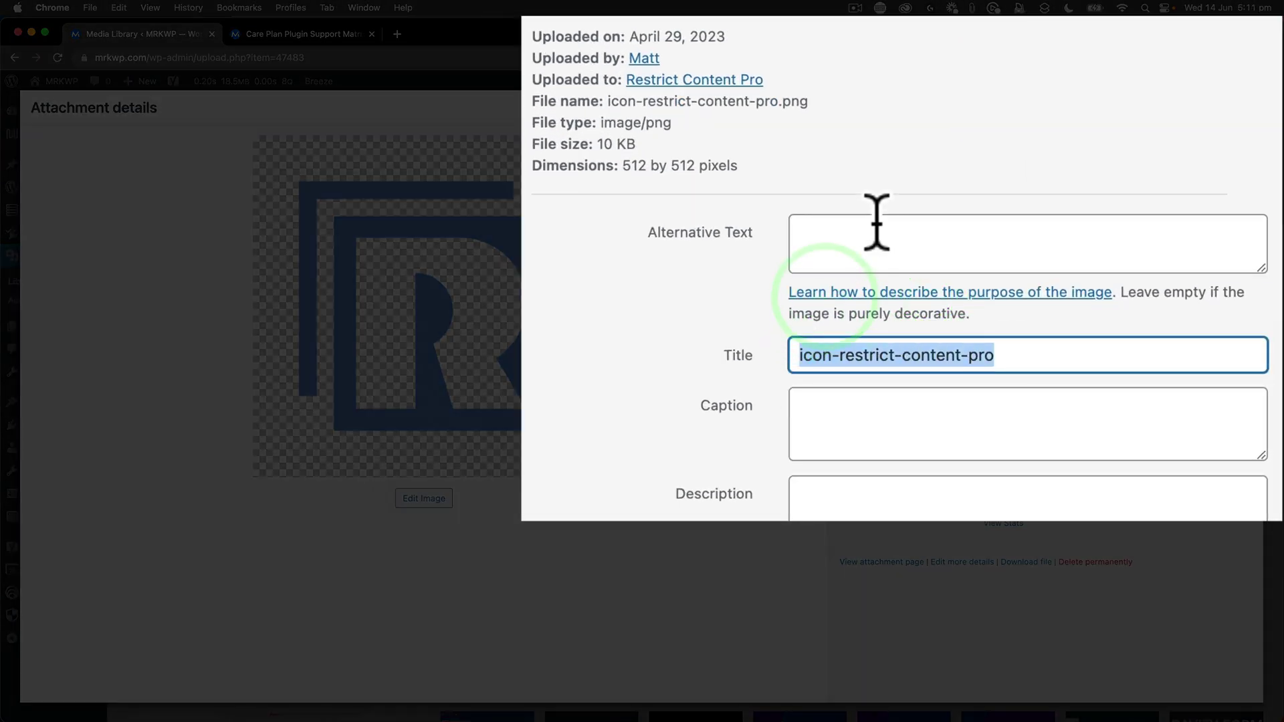
left_click(862, 242)
key("super+v")
key("BackSpace")
left_click(901, 241)
key("BackSpace")
left_click(966, 232)
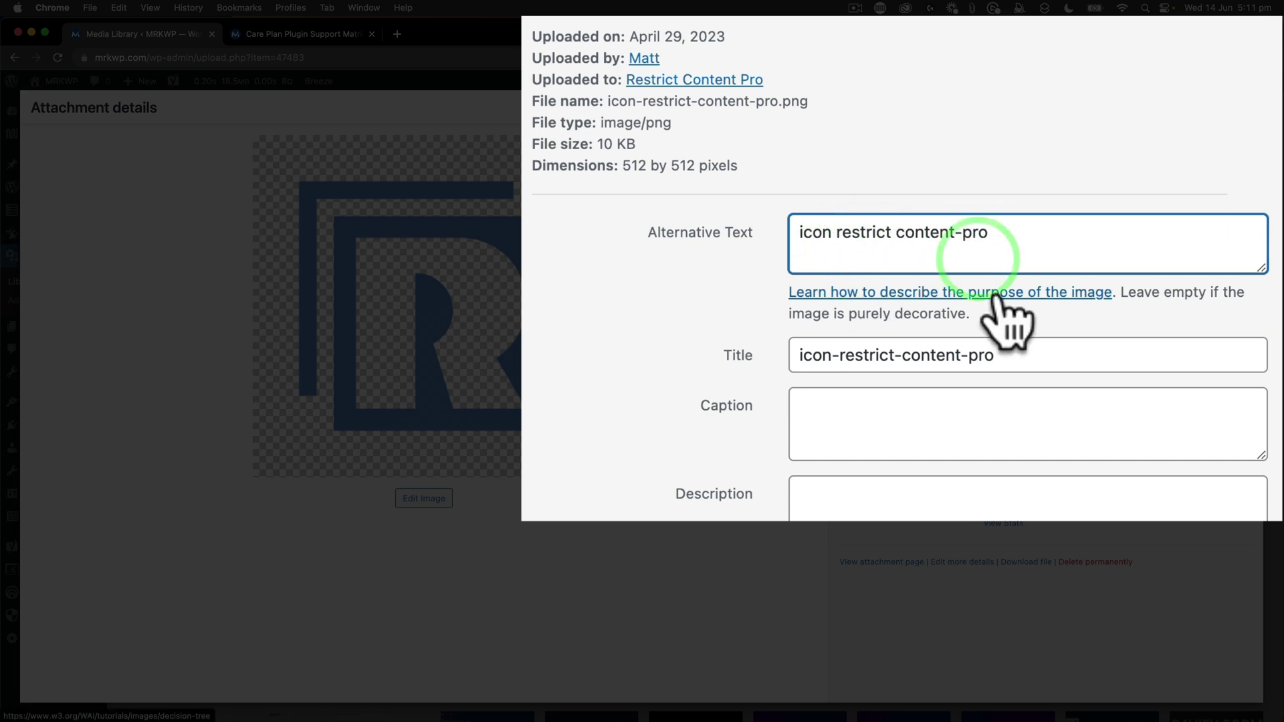
key("BackSpace")
left_click(1027, 344)
Set the Facet Search icon's alt text to 'icon facet wp solid'.
left_click(1212, 107)
left_click(1212, 108)
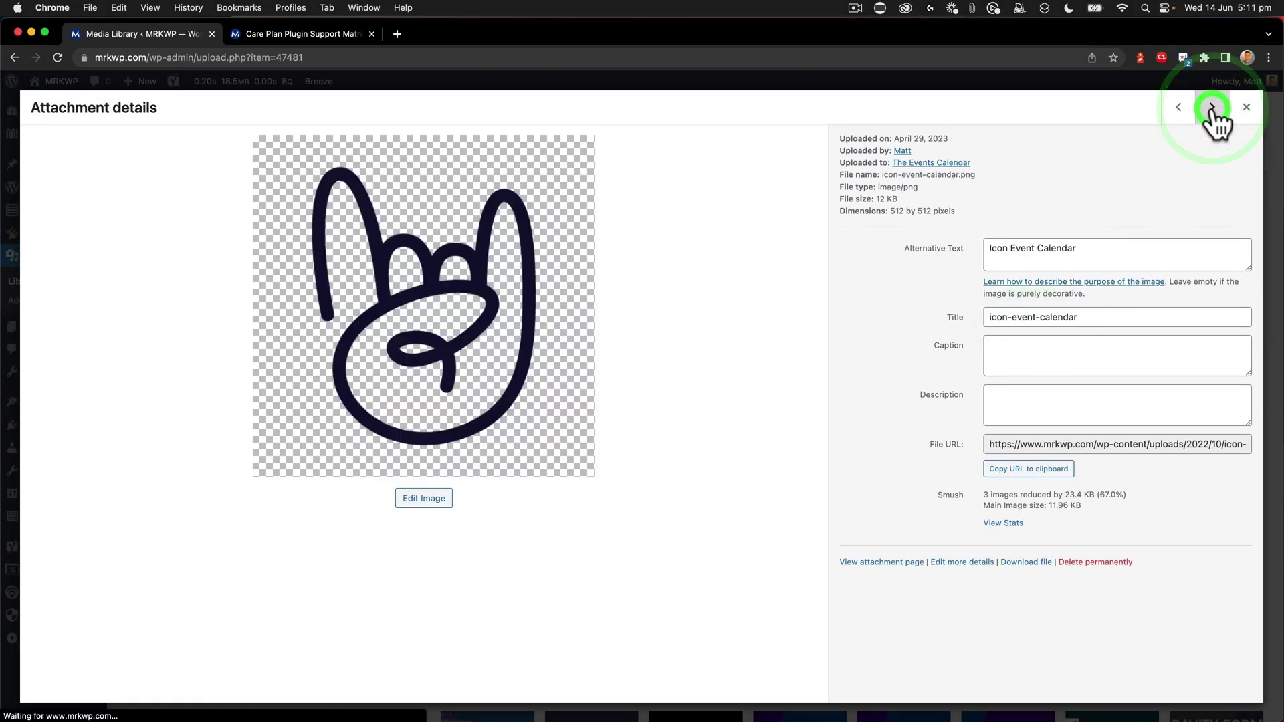
left_click(1212, 107)
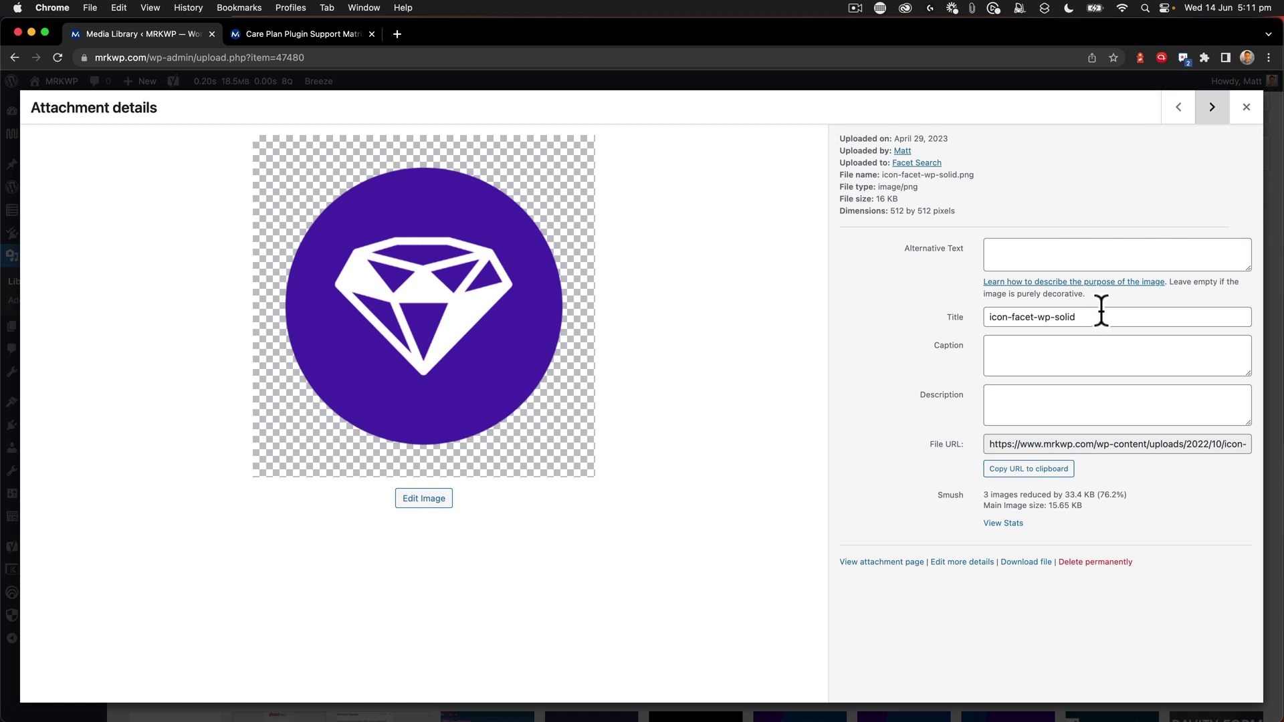
left_click_drag(1077, 317, 986, 317)
key("super+c")
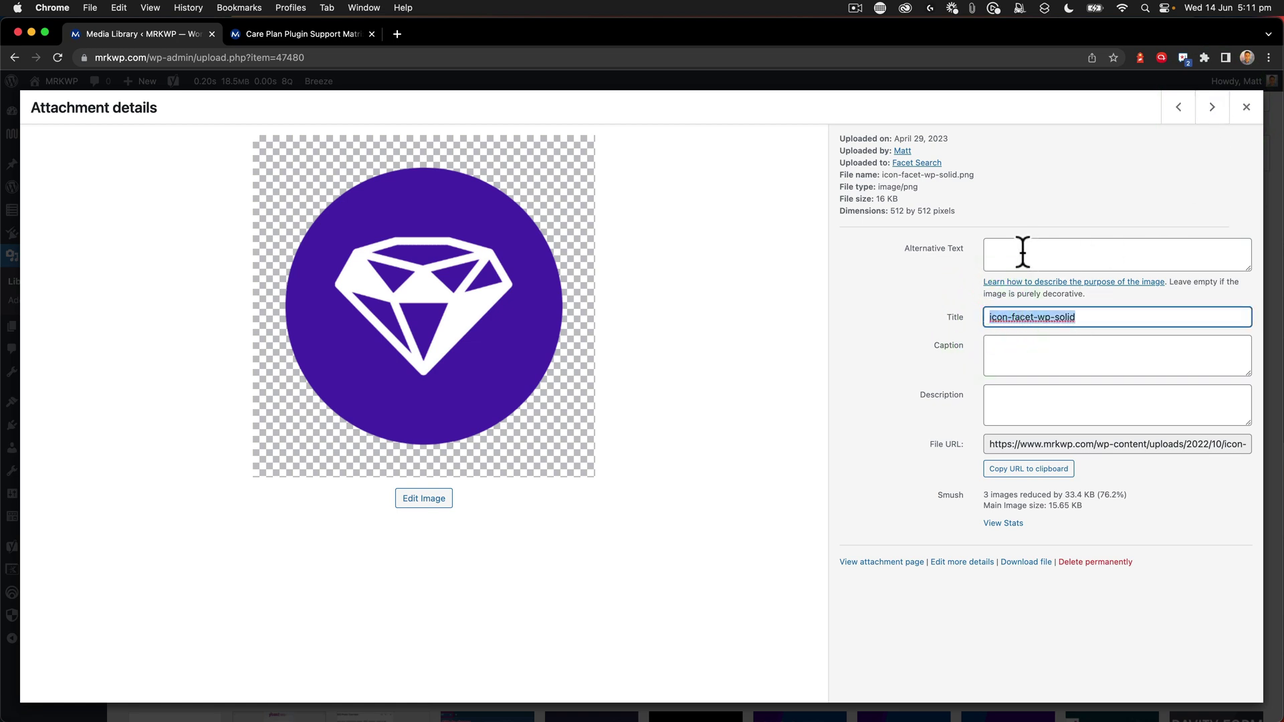
left_click(1022, 252)
key("super+v")
left_click(1011, 249)
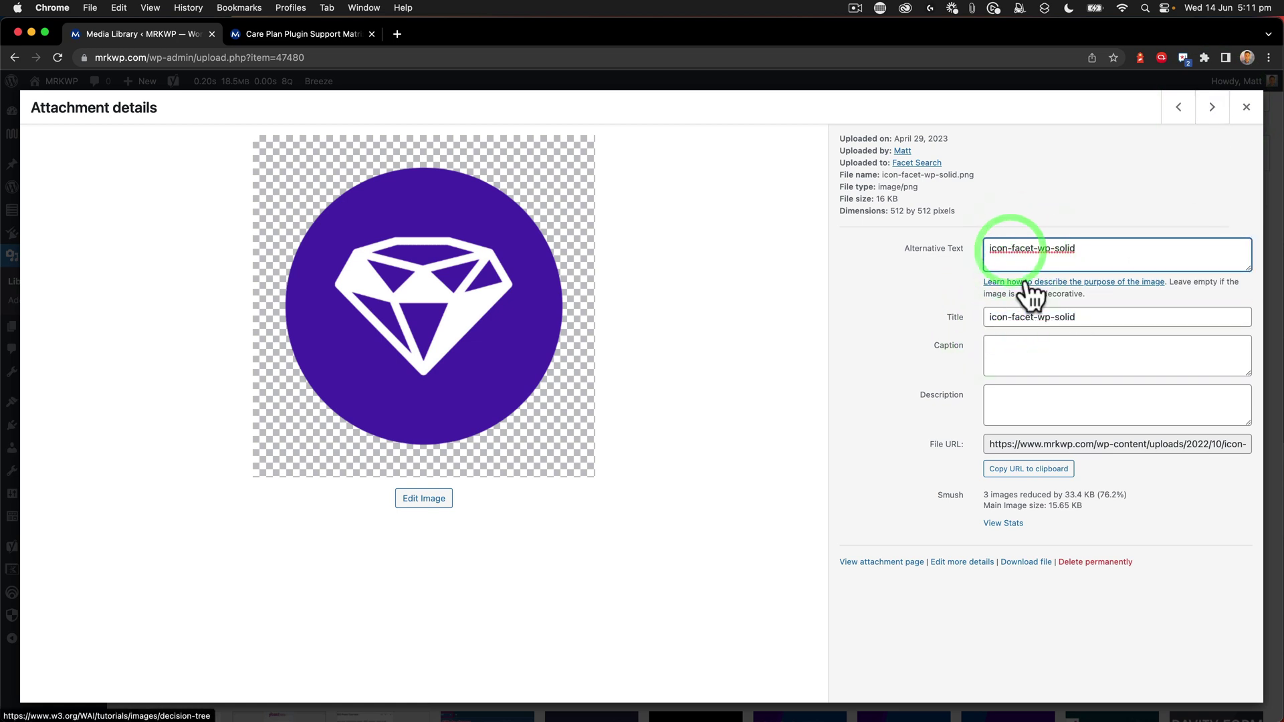
key("BackSpace")
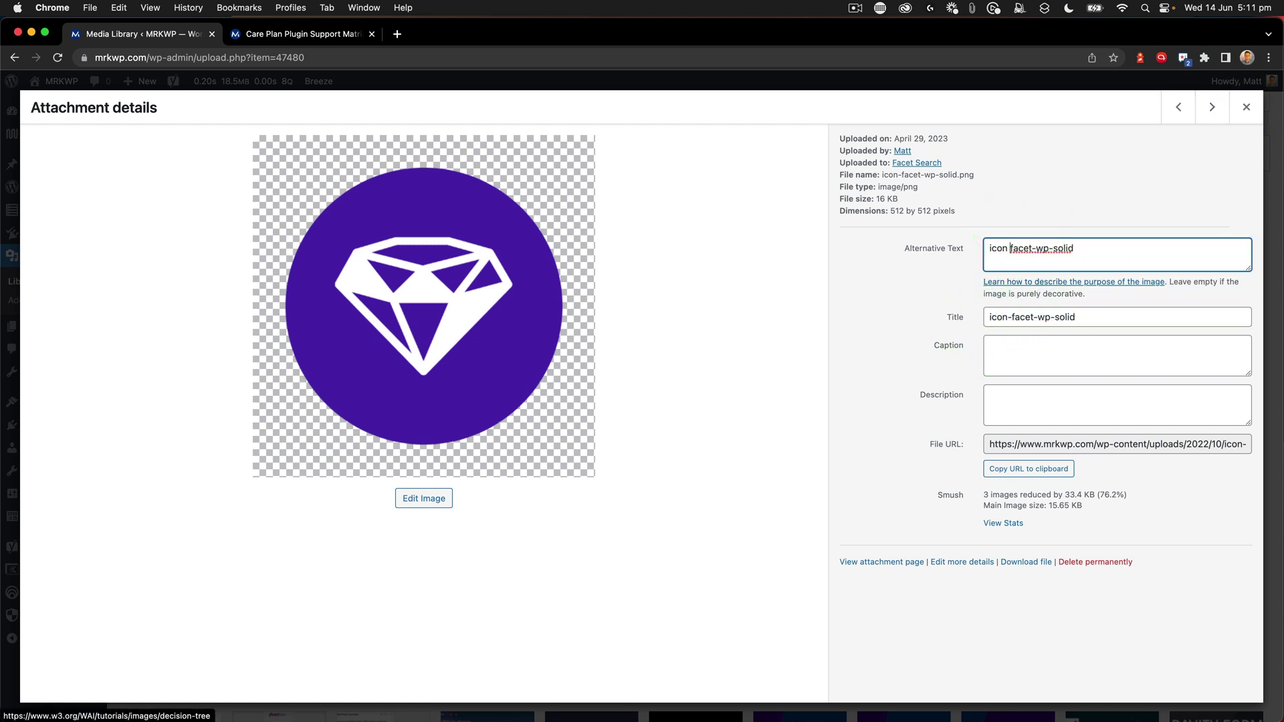
left_click(1036, 250)
key("BackSpace")
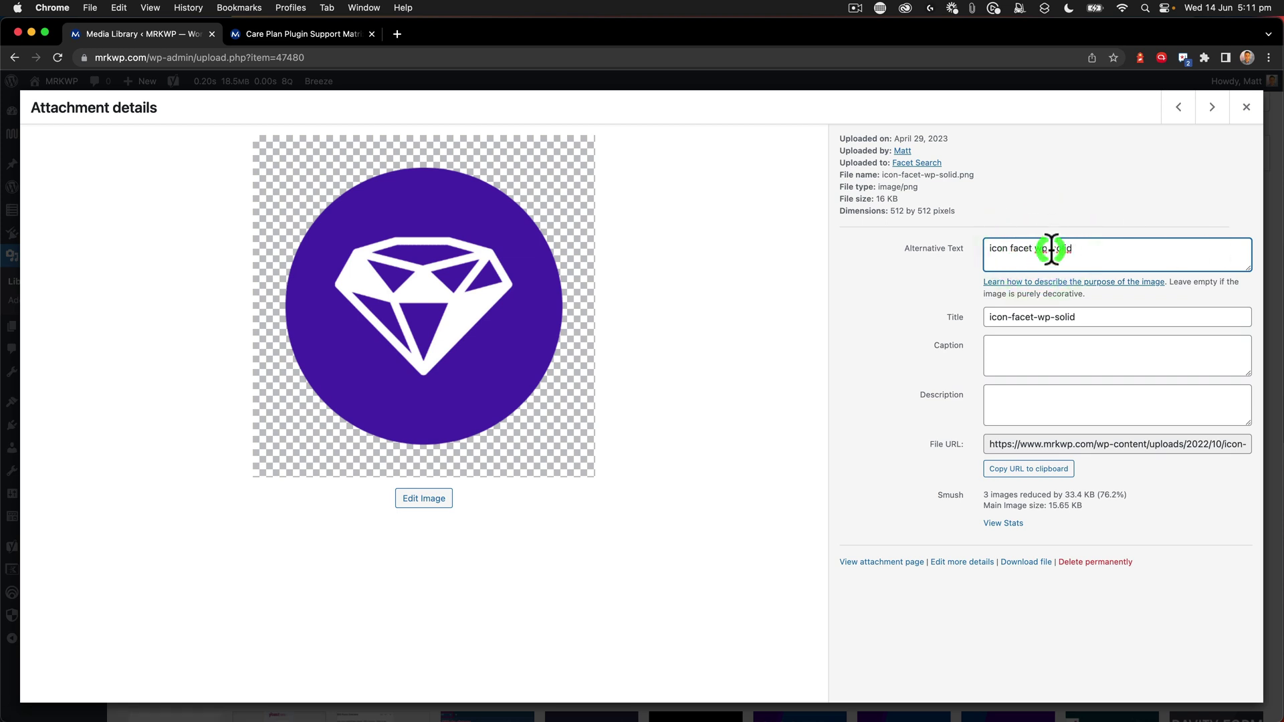
left_click(1051, 250)
key("BackSpace")
left_click(1009, 355)
left_click(1214, 107)
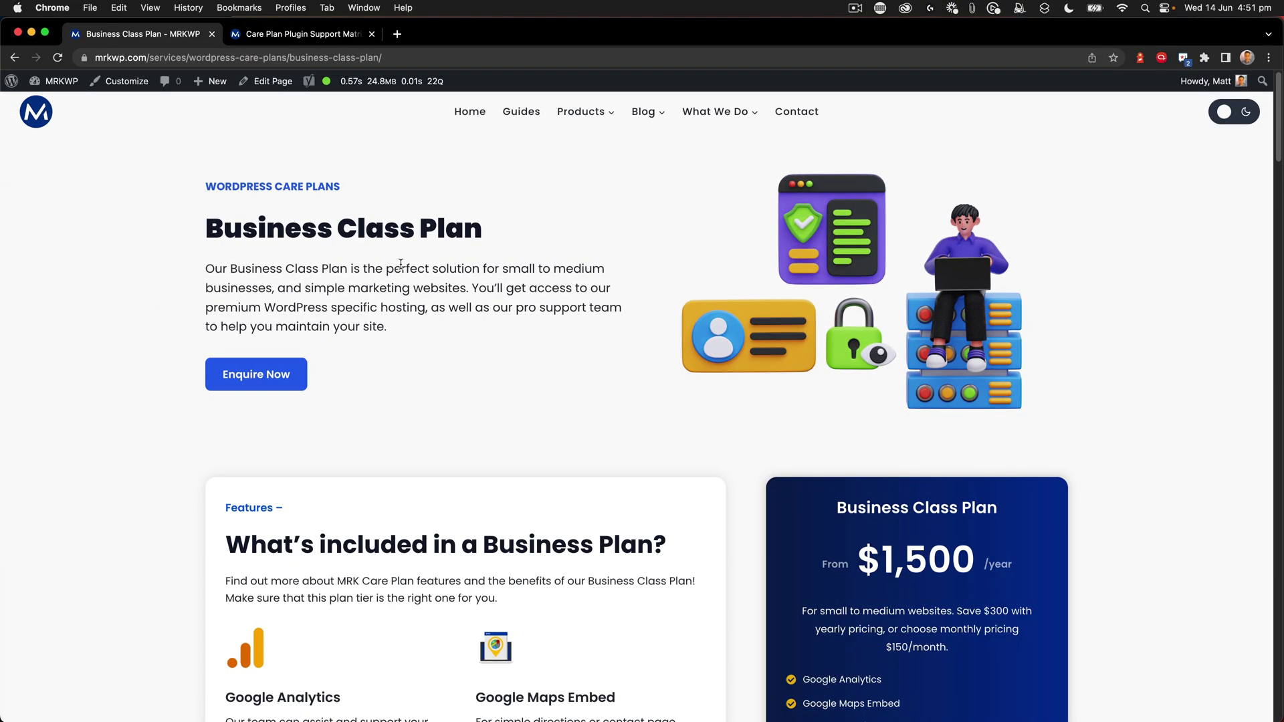
Open the Business Class Plan page in the editor and copy its 'Business Class Plan' heading.
left_click(264, 83)
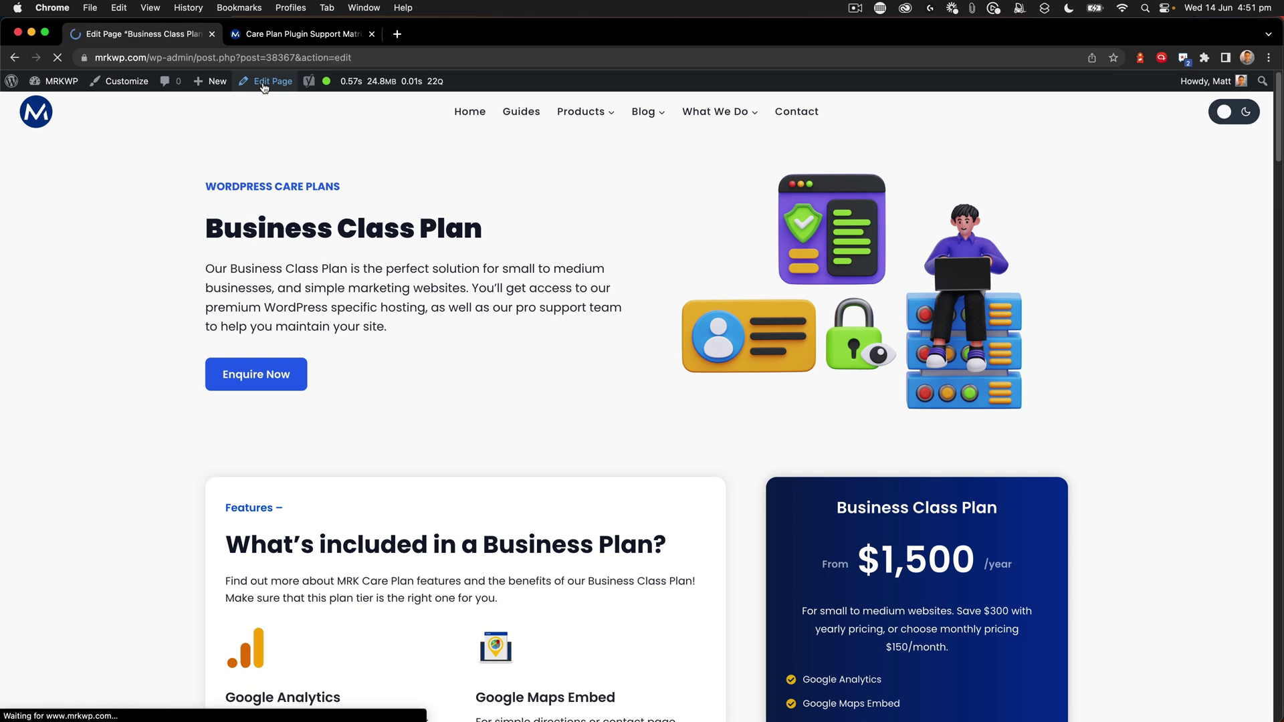
left_click(778, 312)
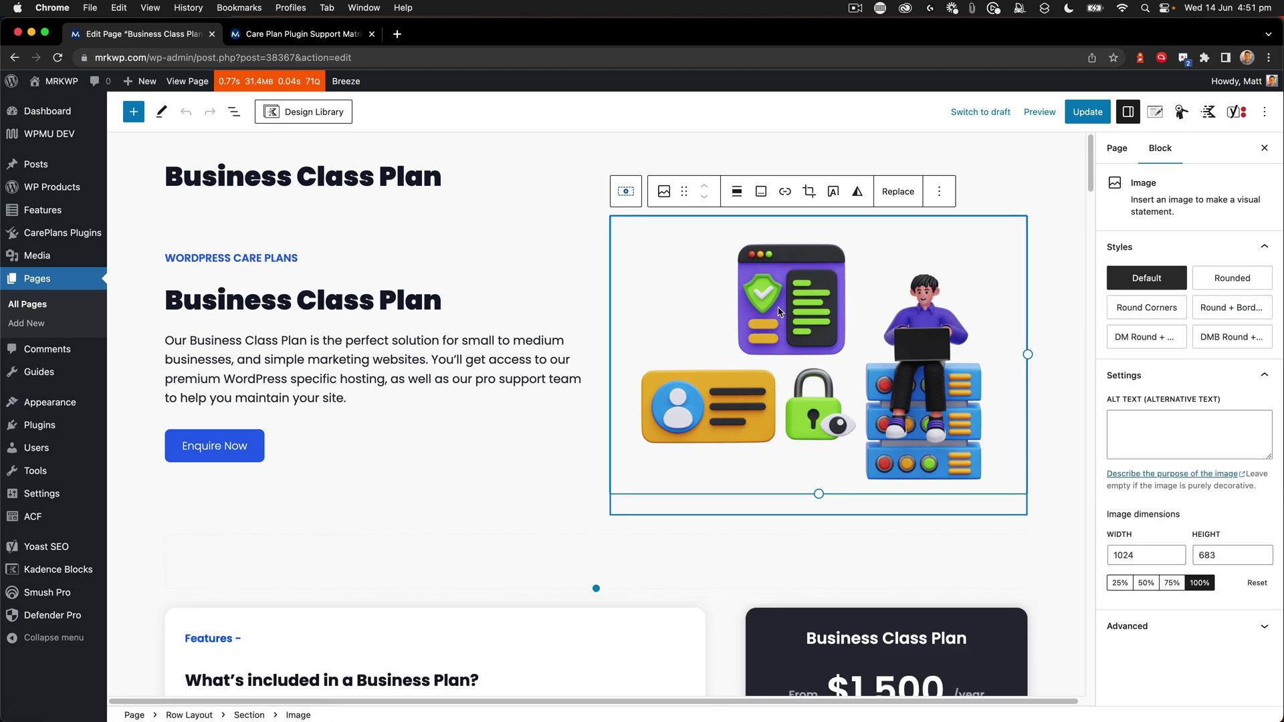
left_click(1143, 430)
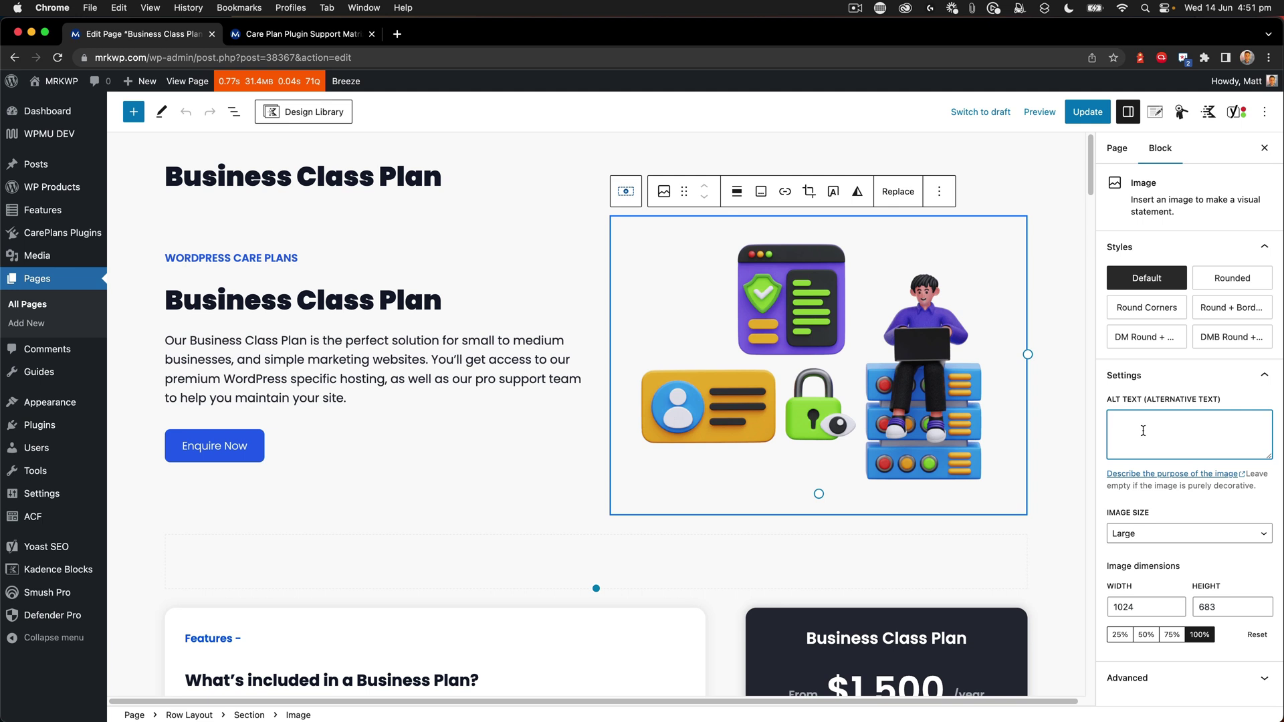
left_click(440, 304)
left_click_drag(439, 304, 169, 307)
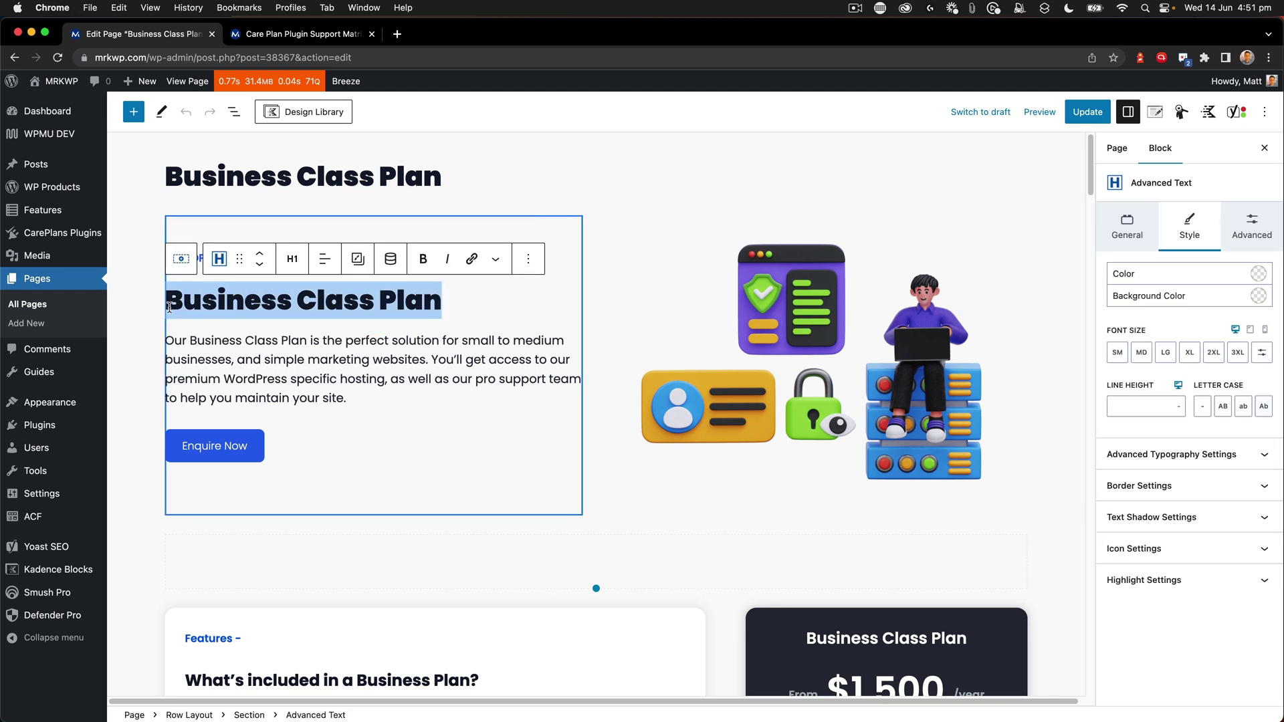
key("super+c")
key("Left")
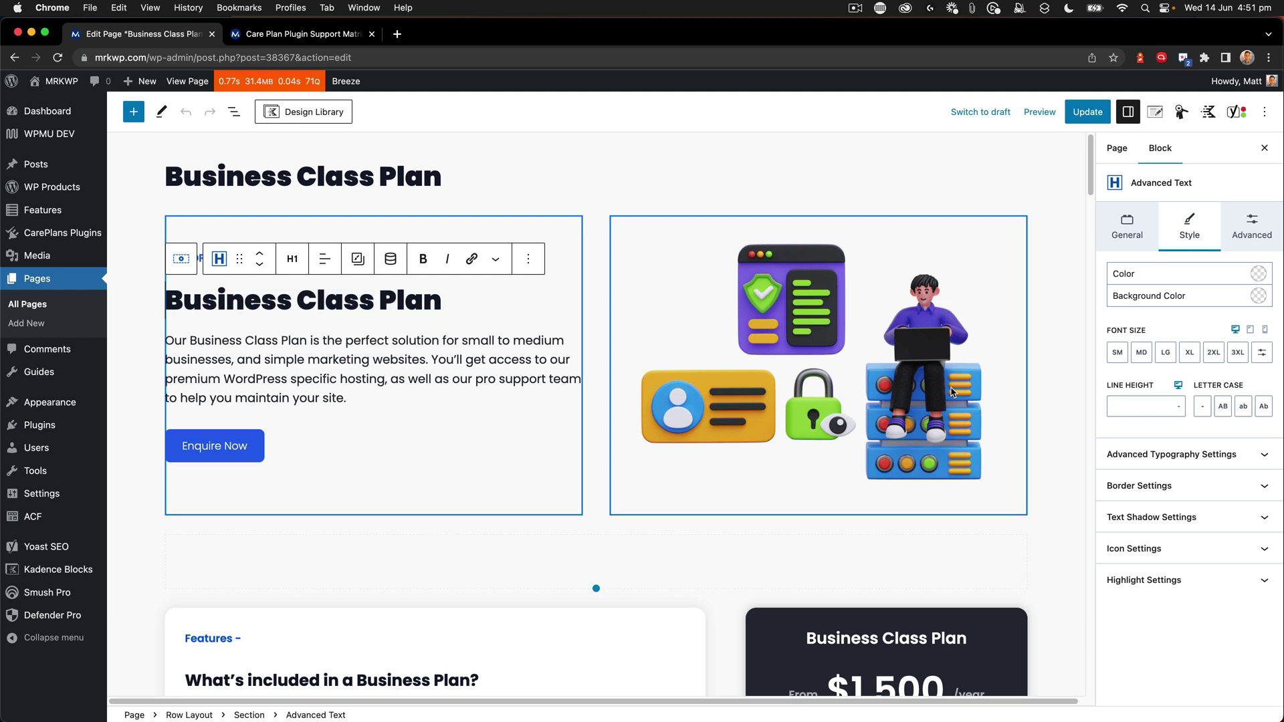
Set the hero image's alt text to 'Support technician completing a Business Class Plan for WordPress.'.
left_click(867, 379)
left_click(1140, 435)
type("Supp")
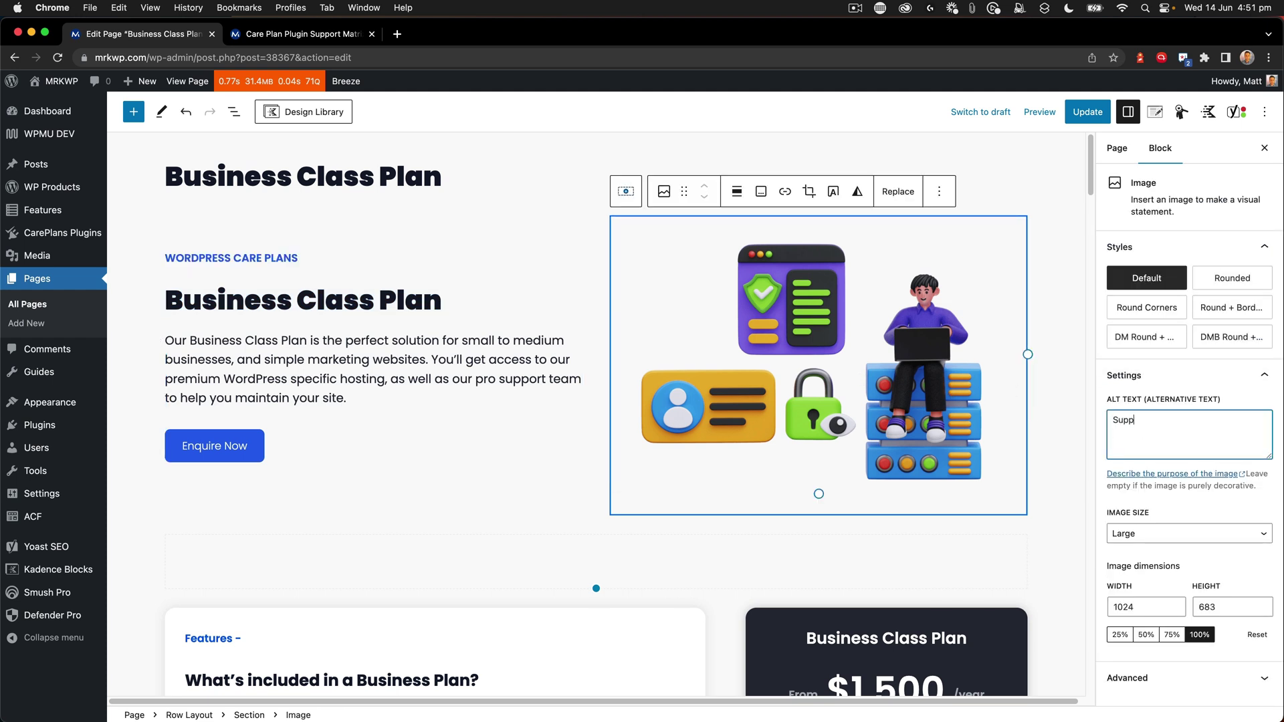
type("ort technical")
type("ian ")
type("complett")
type("ng ")
type("a")
key("super+v")
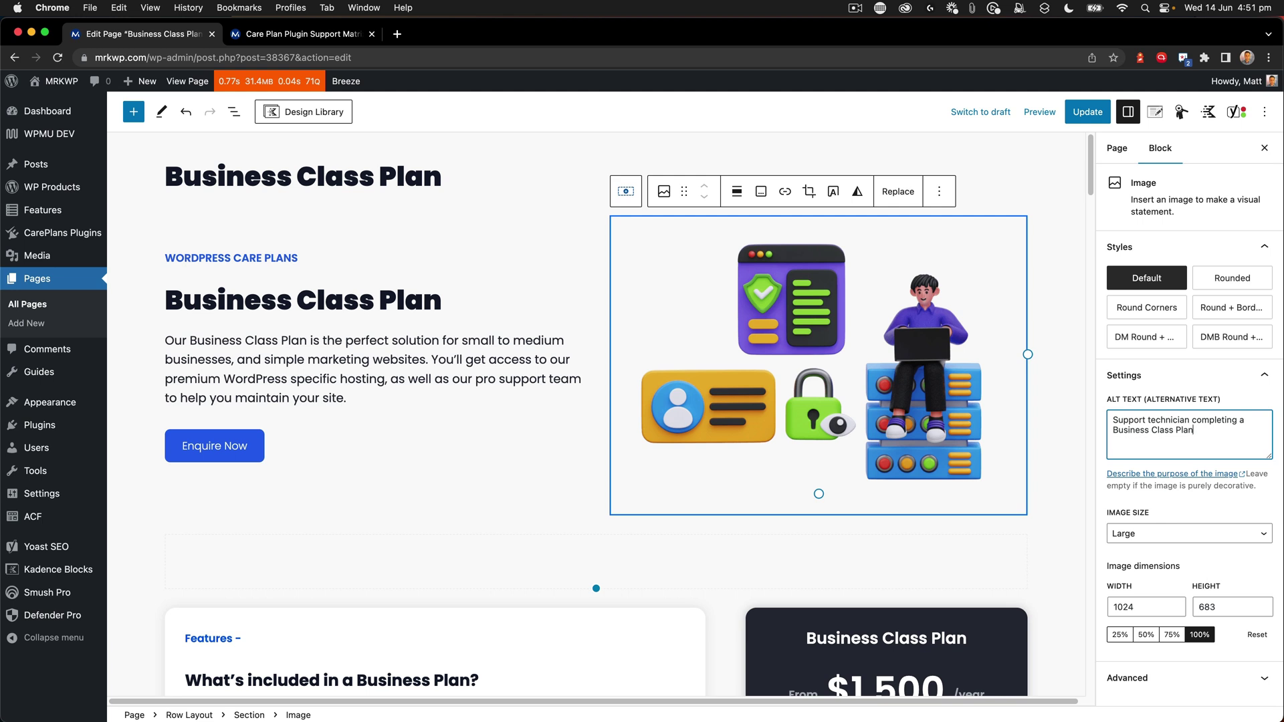
type("for WordPress.")
left_click(1205, 515)
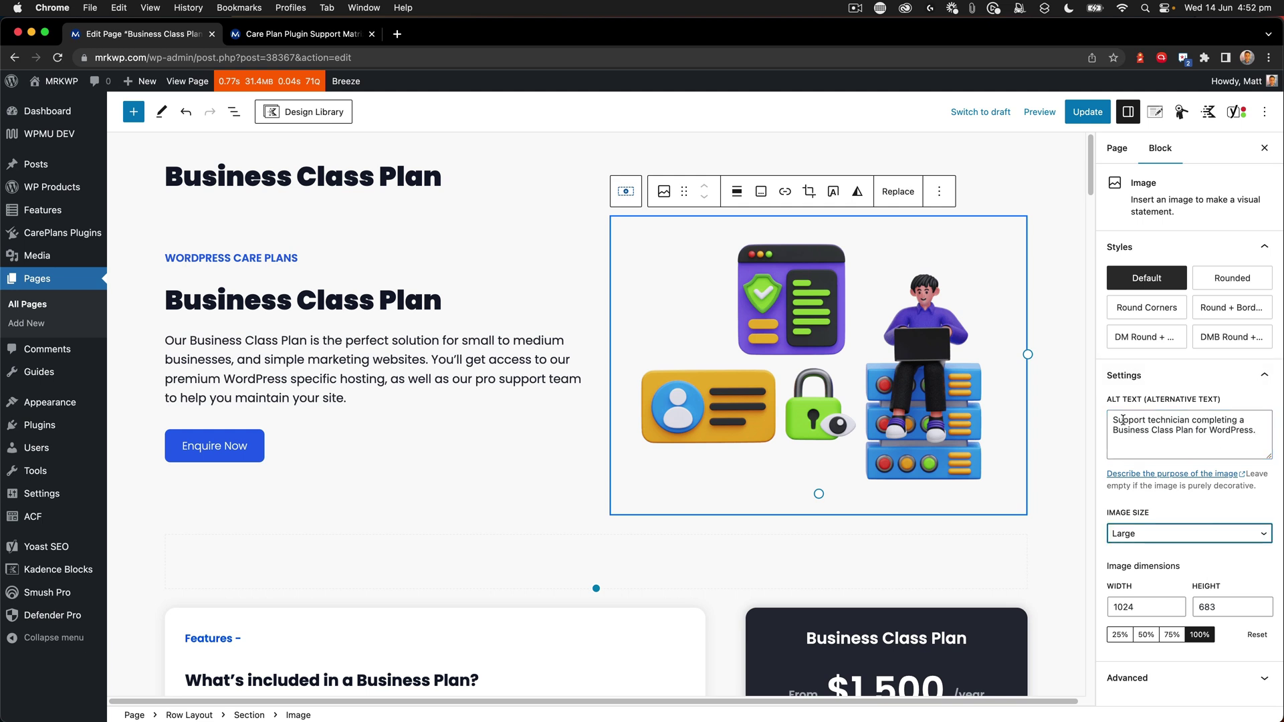
scroll(426, 554, "down", 6)
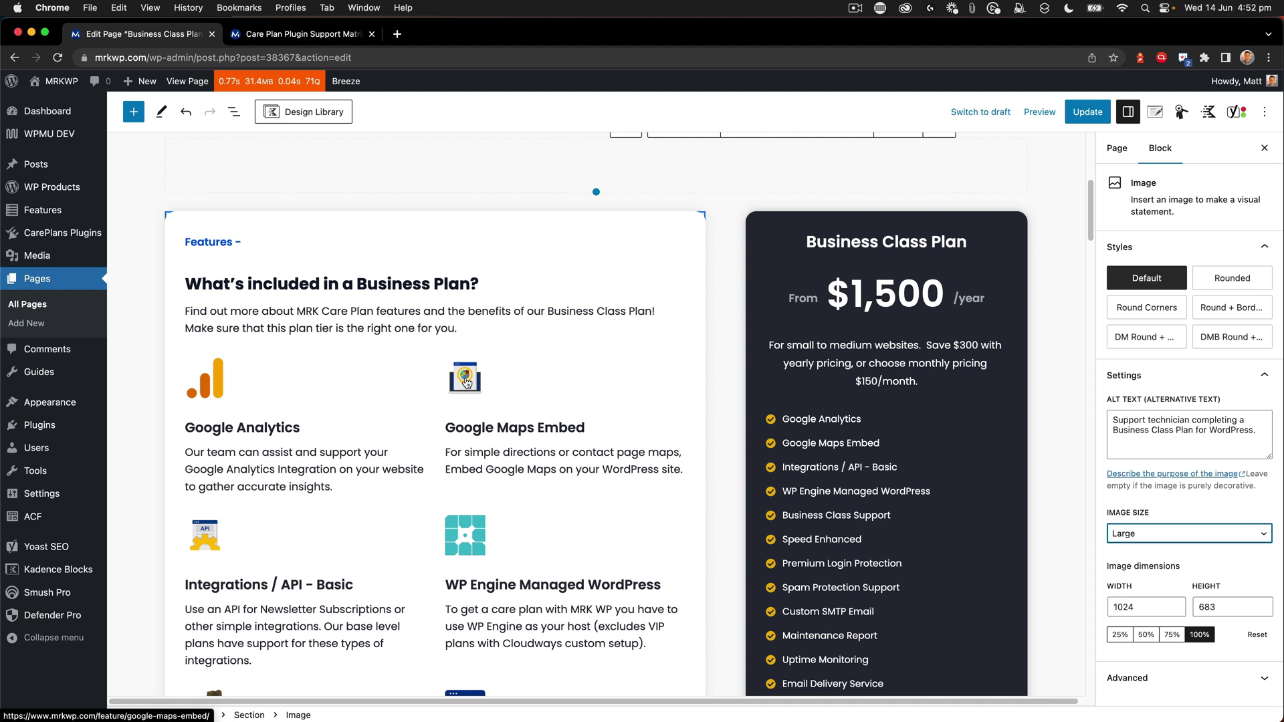
left_click(466, 381)
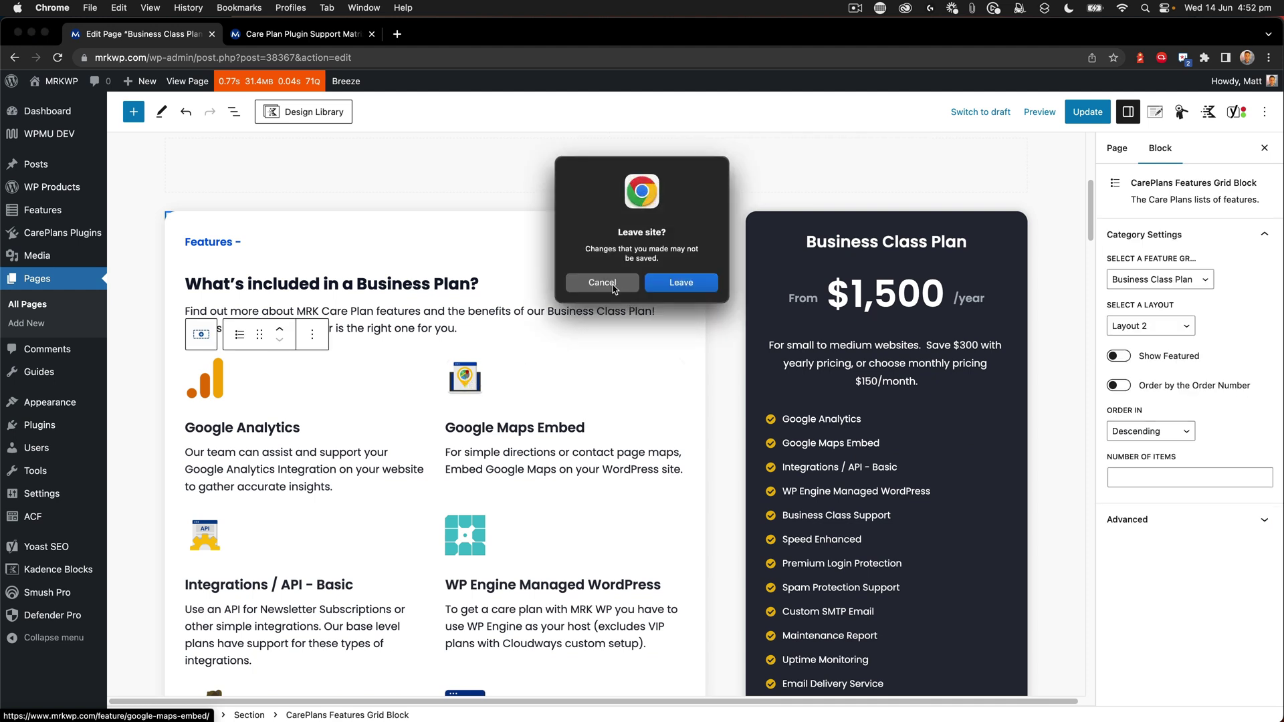
left_click(602, 283)
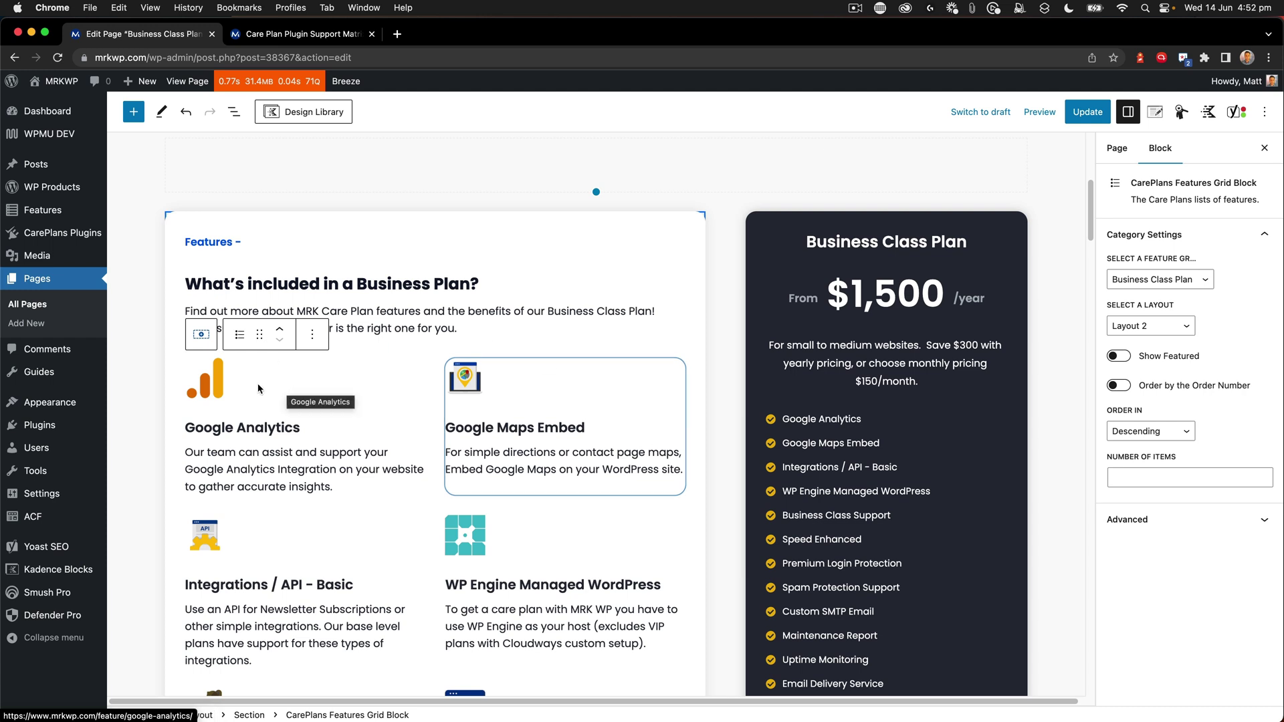
scroll(323, 419, "down", 9)
scroll(322, 419, "down", 9)
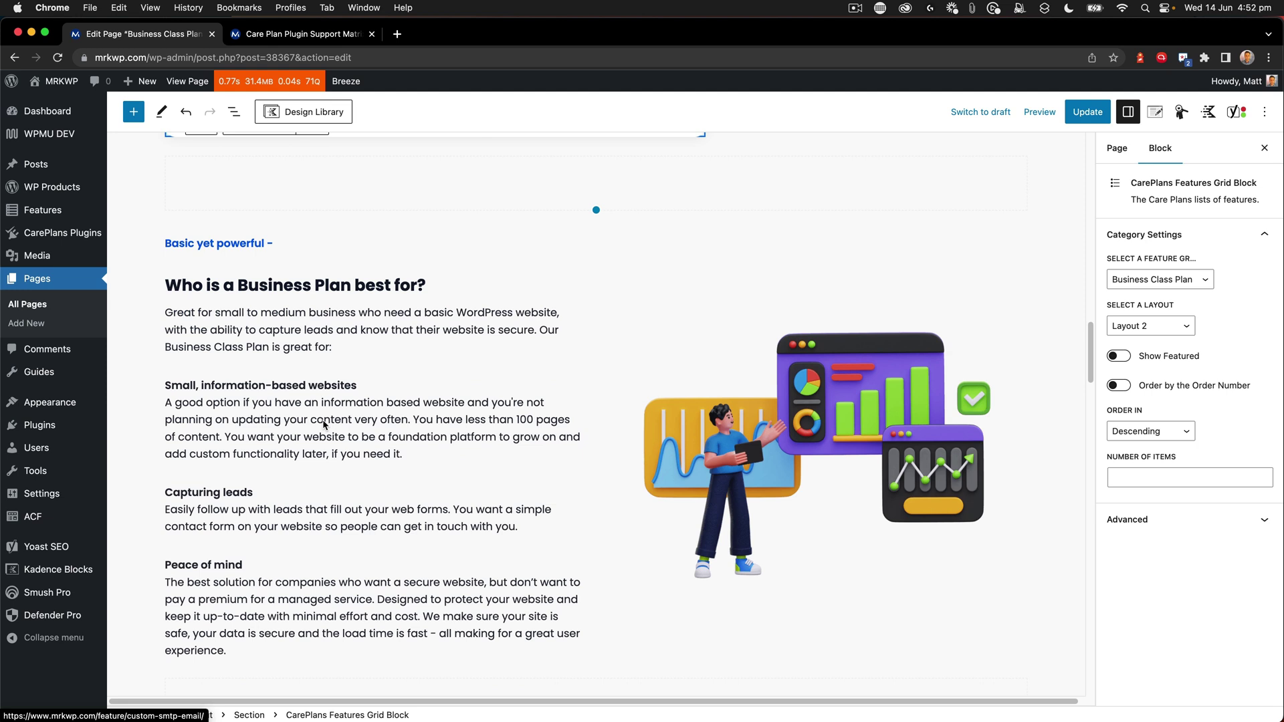
left_click(731, 430)
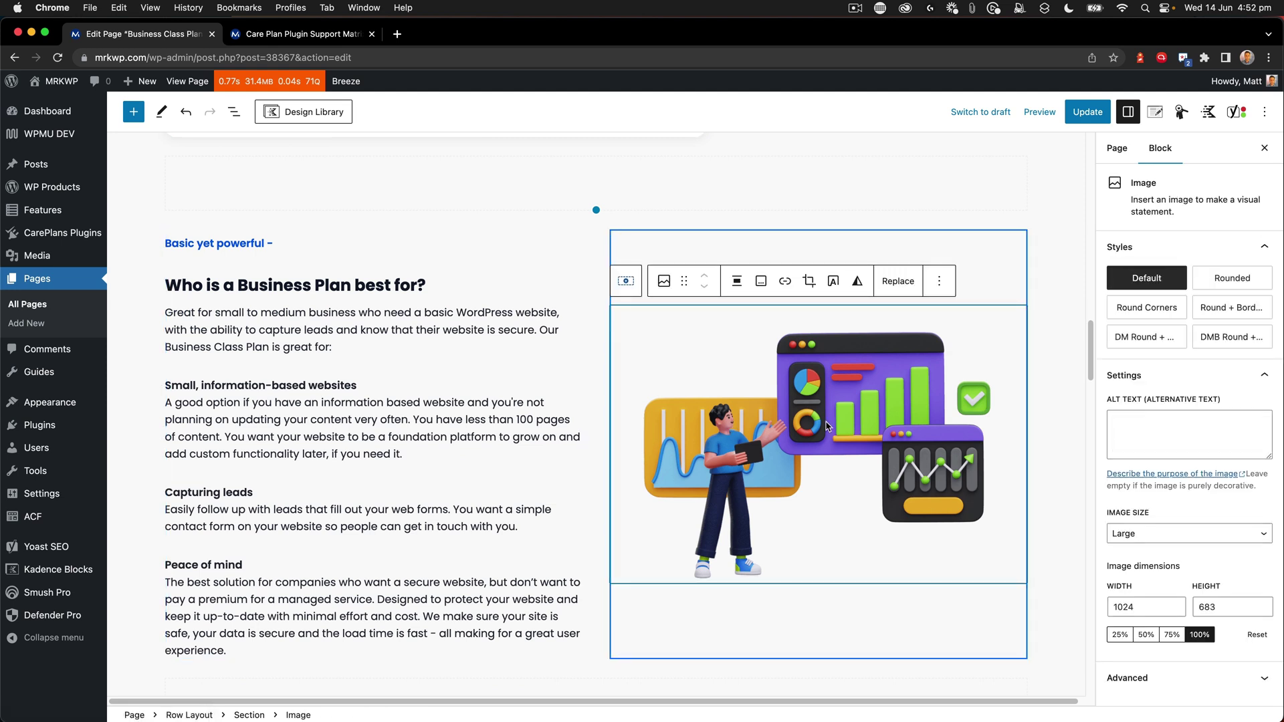
scroll(802, 432, "down", 5)
scroll(802, 432, "down", 3)
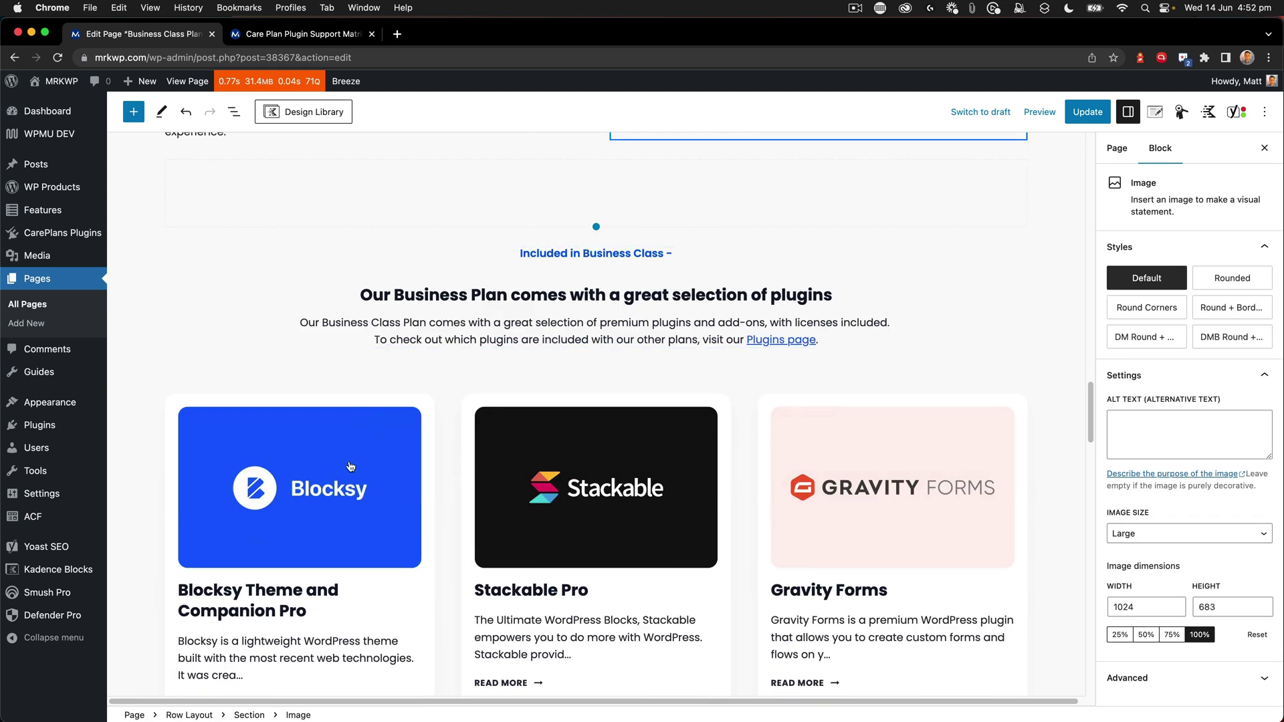
scroll(381, 394, "down", 2)
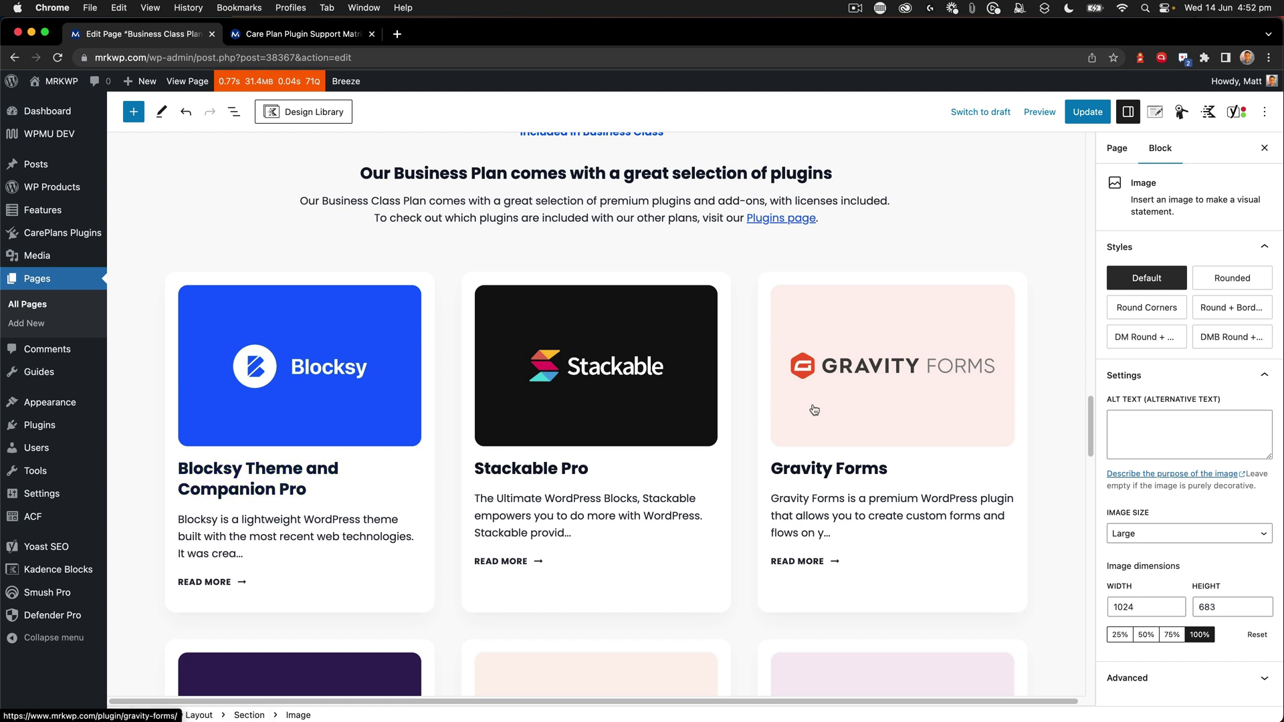
scroll(819, 404, "down", 2)
scroll(818, 404, "down", 20)
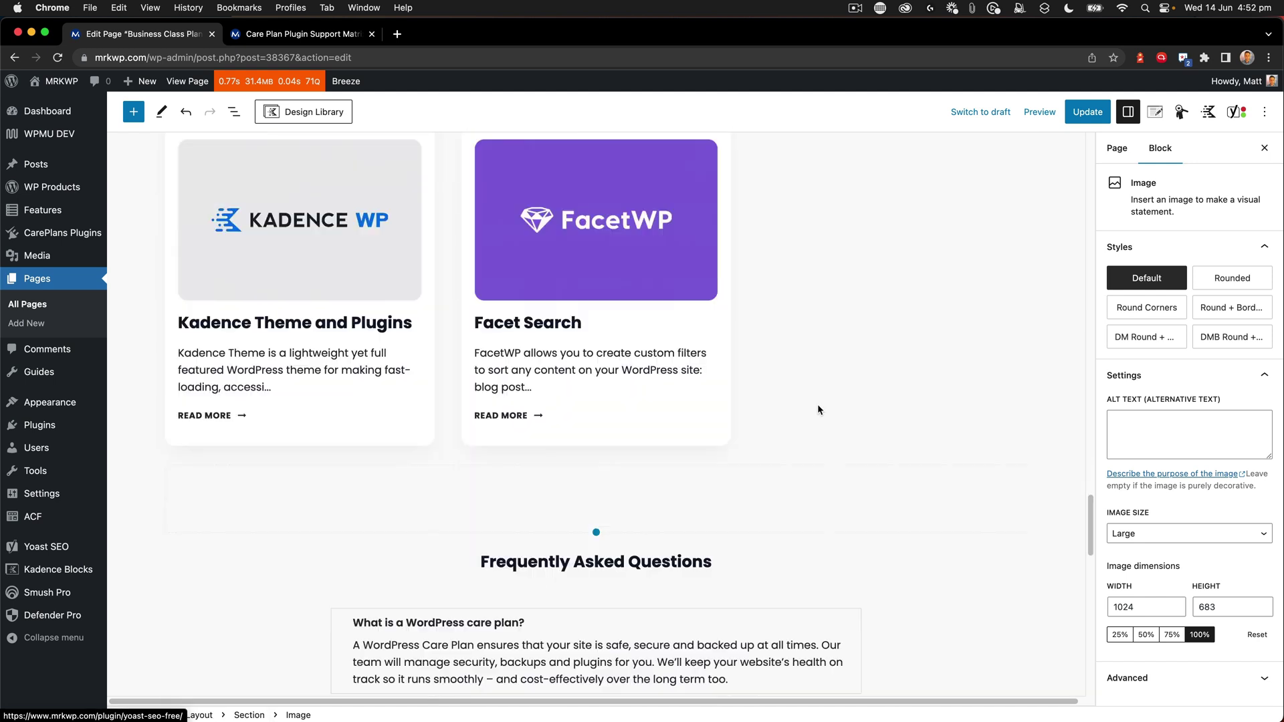
scroll(796, 423, "up", 20)
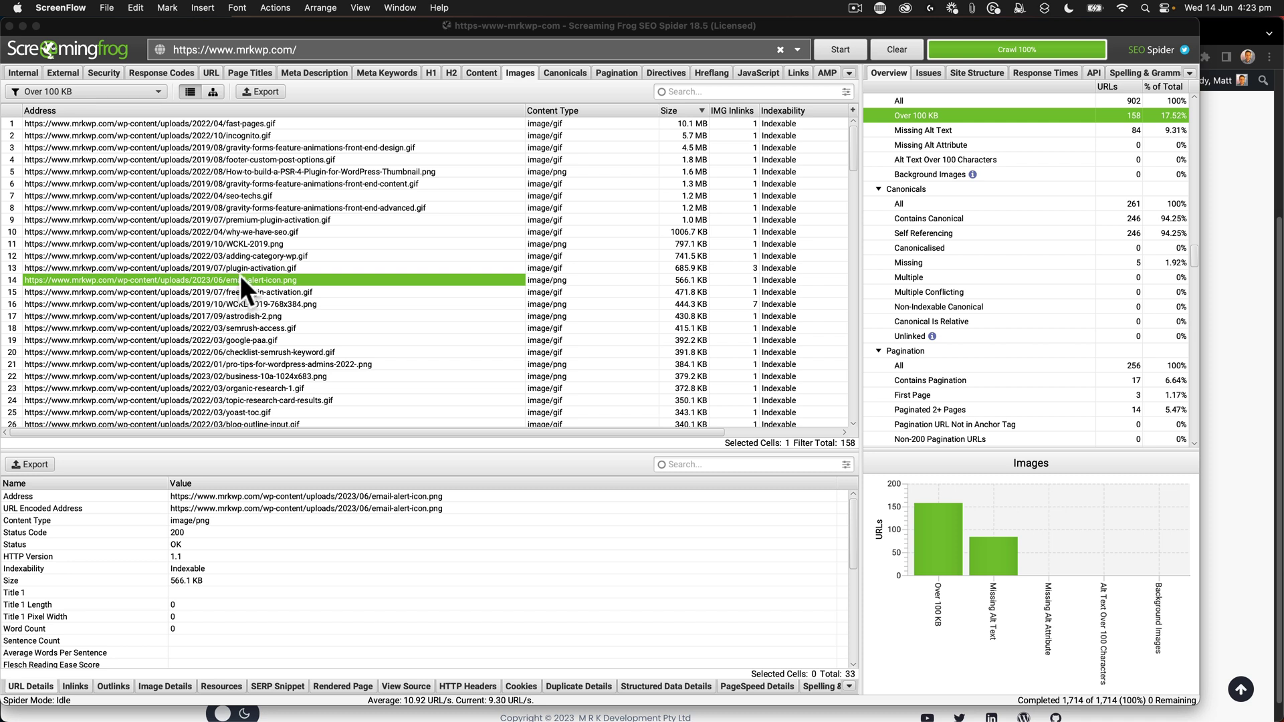
Find the /contact/ page linking to email-alert-icon.png and open it in Chrome.
left_click(270, 277)
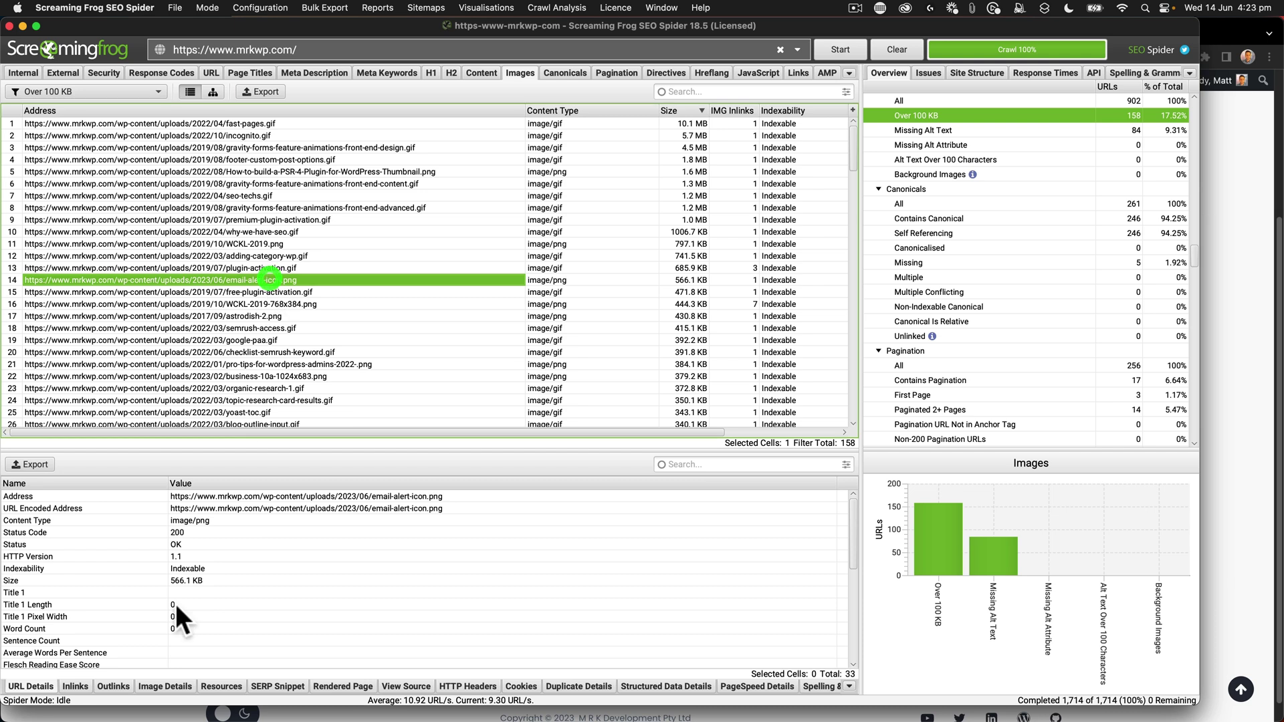
left_click(74, 683)
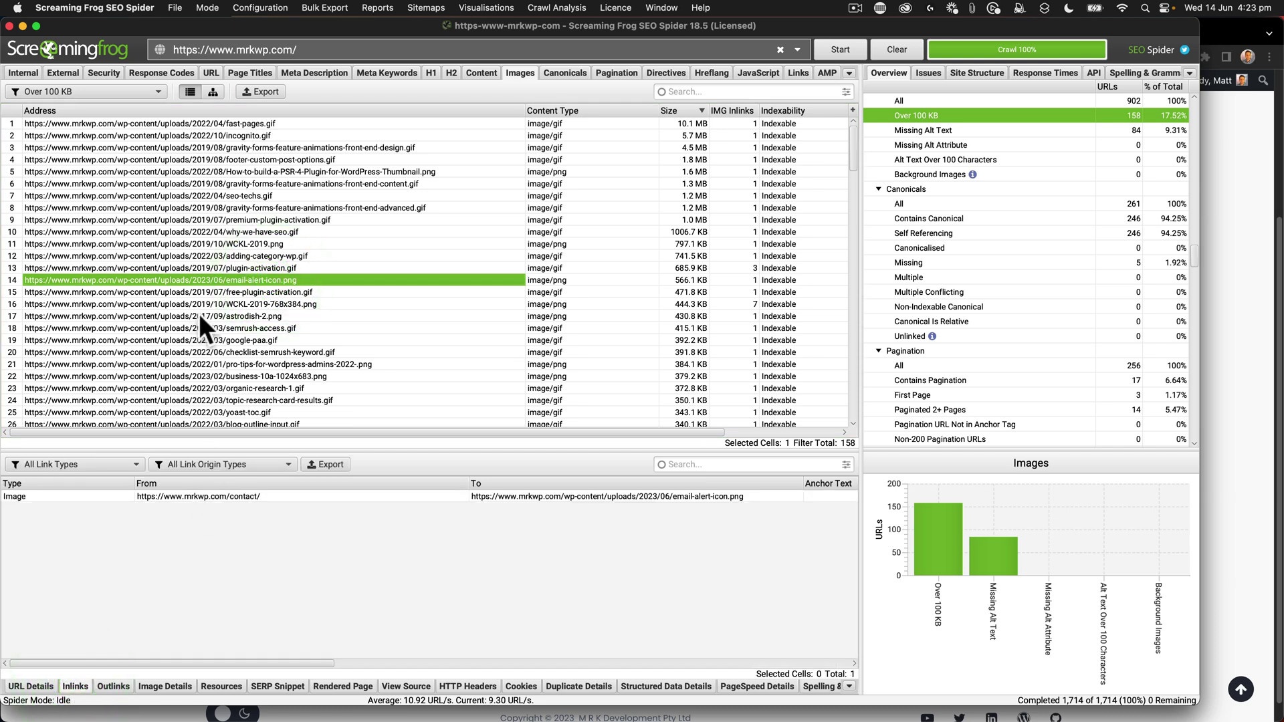
left_click(198, 498)
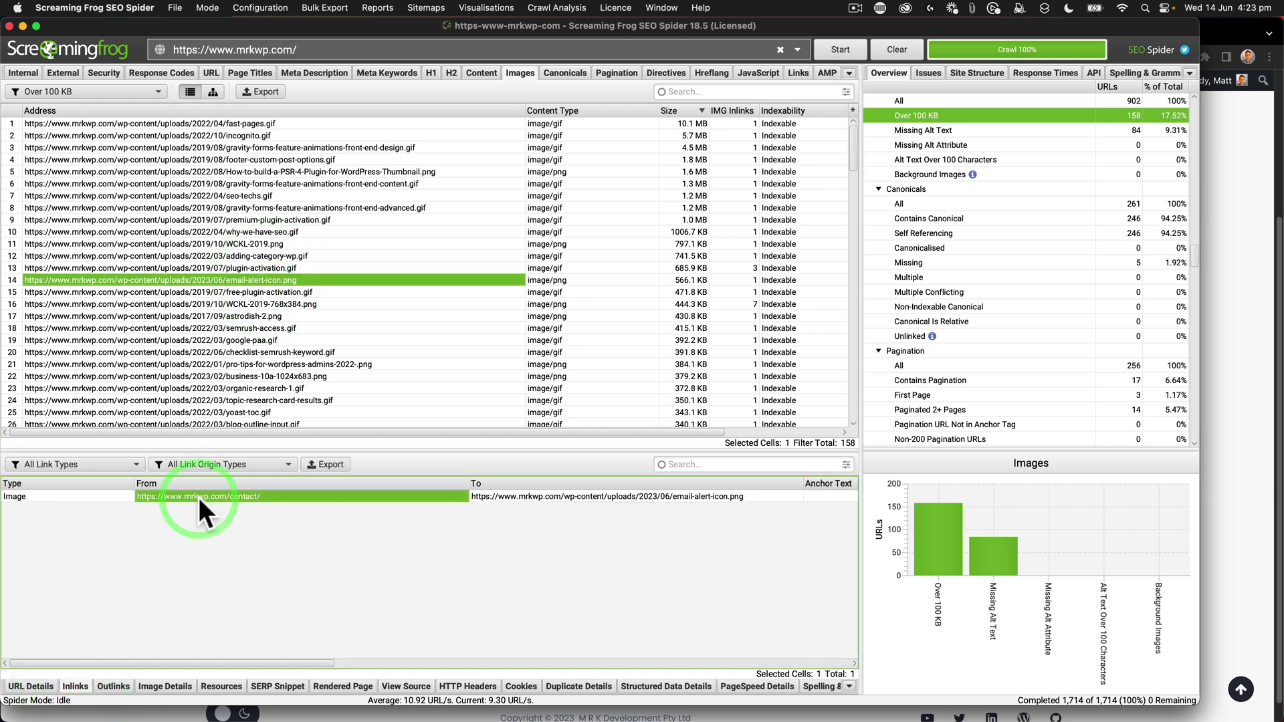
left_click(1255, 443)
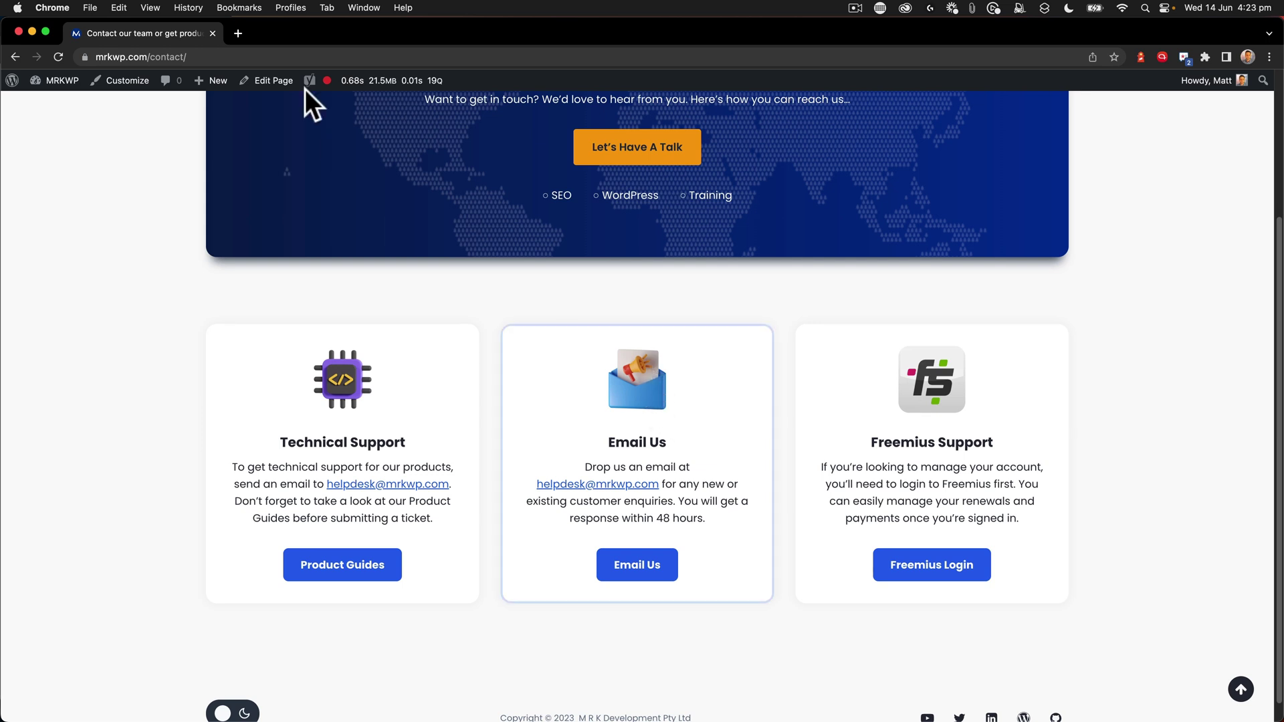
Set the Contact page's Email Us image to thumbnail (150x150) size with a 100 px maximum width.
left_click(280, 85)
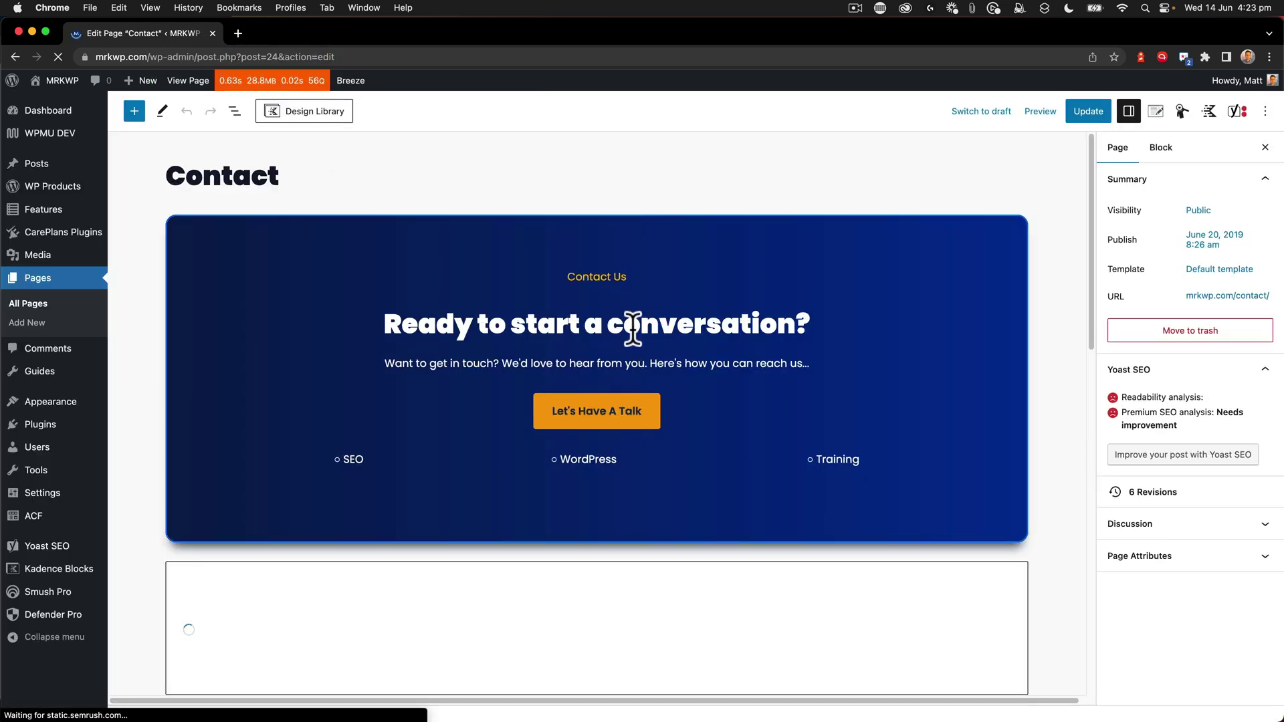
scroll(633, 328, "down", 6)
left_click(597, 222)
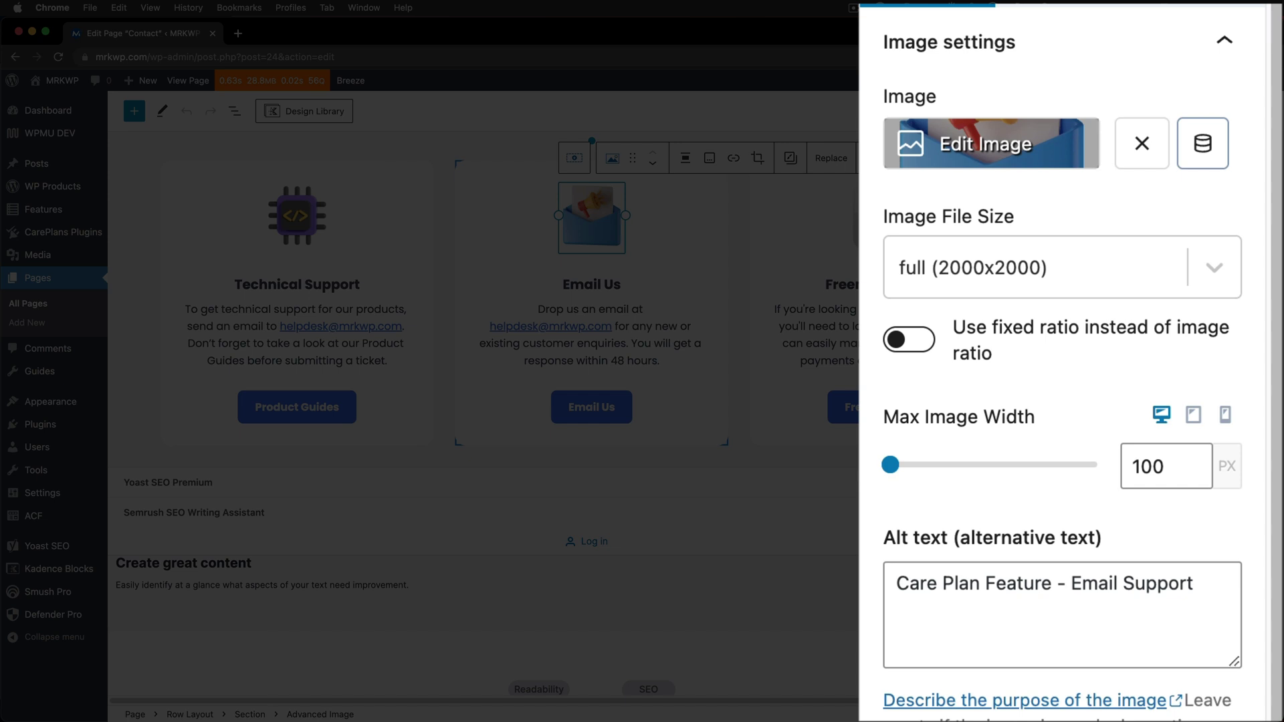
left_click(957, 266)
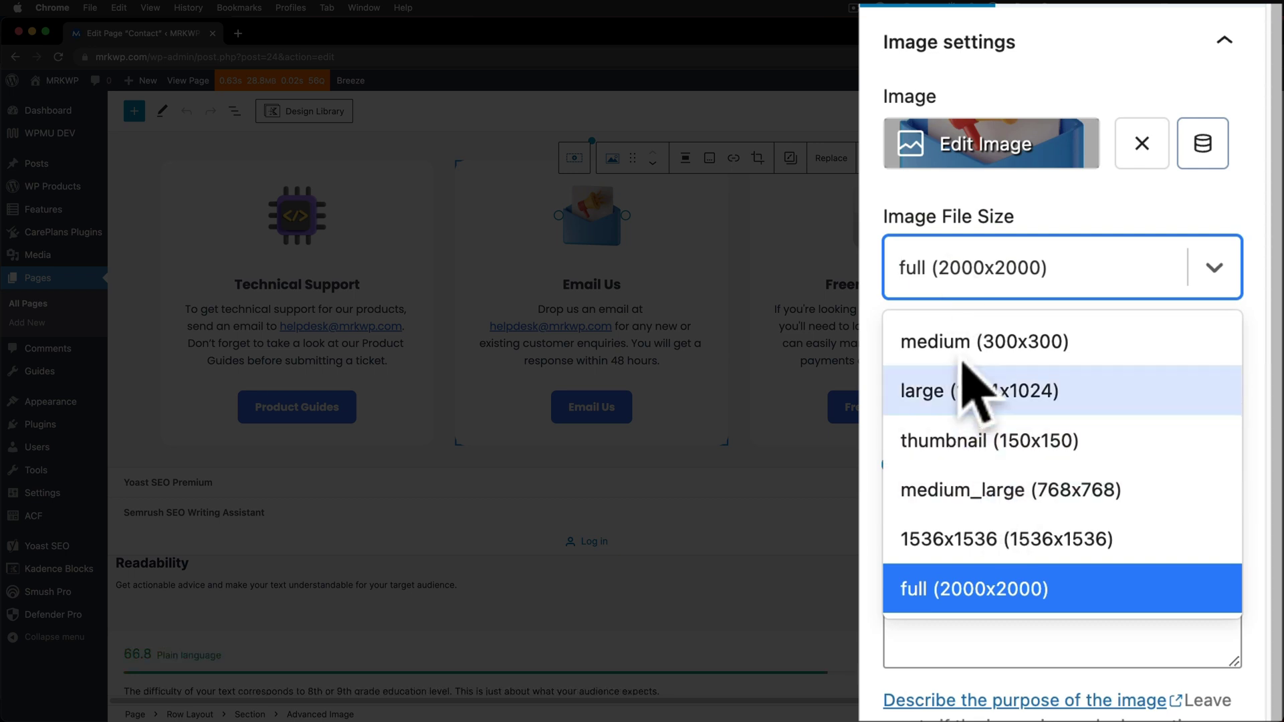
scroll(964, 358, "down", 2)
scroll(984, 451, "up", 2)
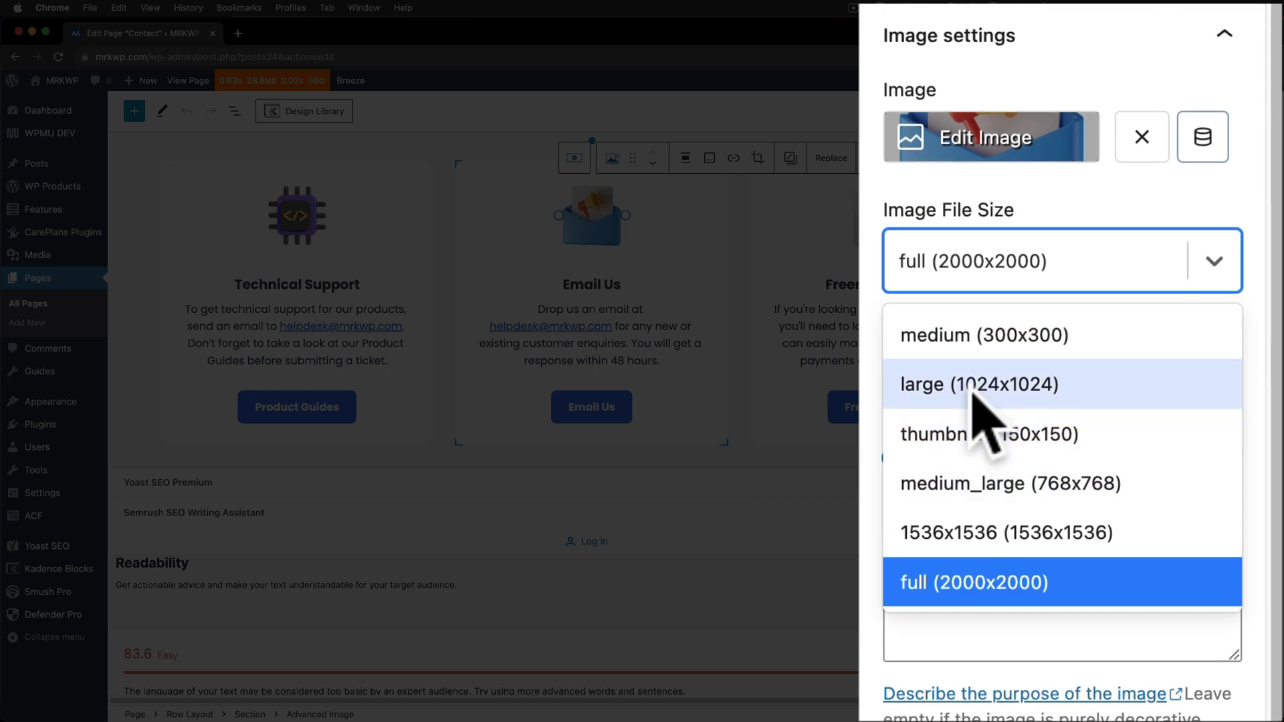
left_click(980, 435)
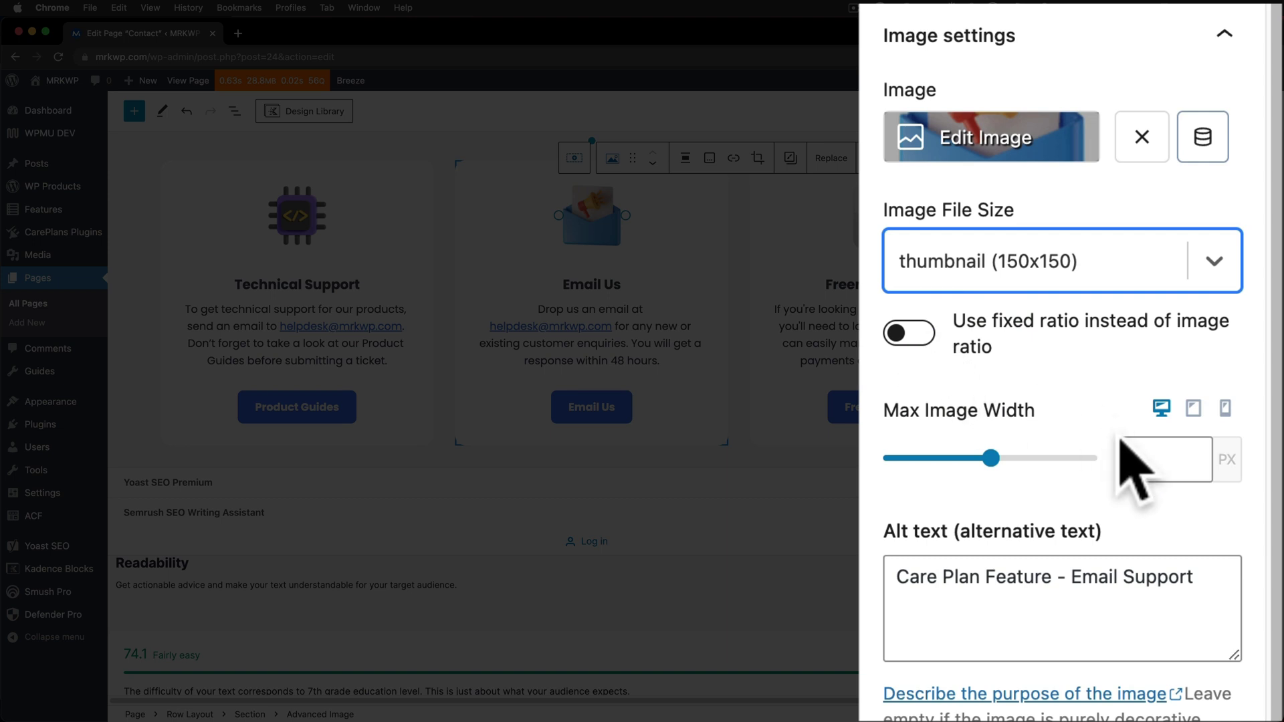
left_click(1145, 455)
type("100")
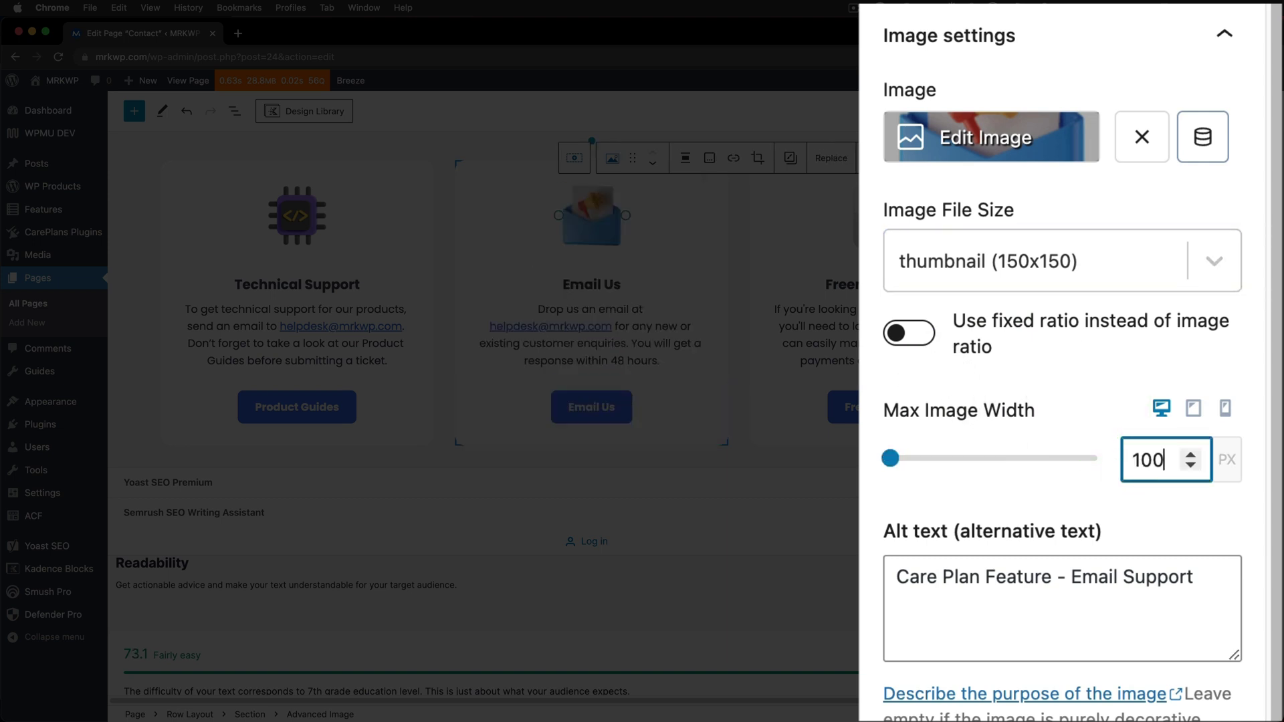
left_click(946, 611)
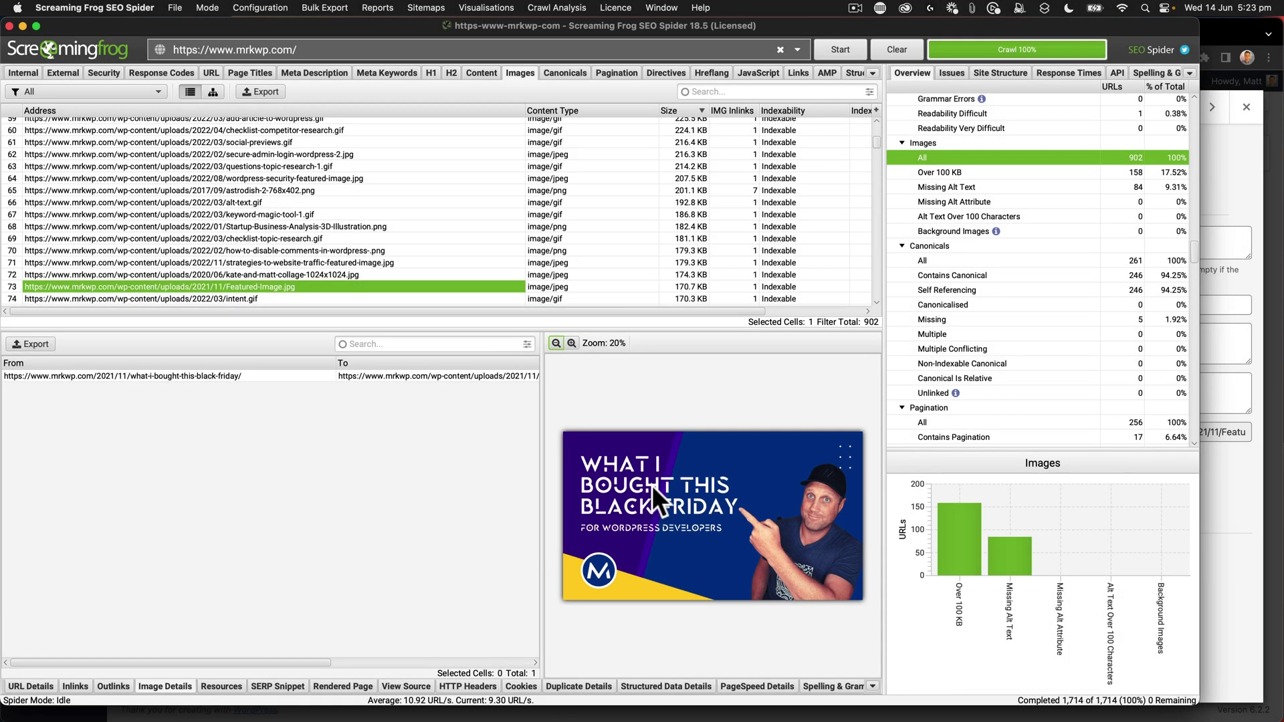
Copy the featured image's file URL and load it in a new Chrome tab.
key("super+Tab")
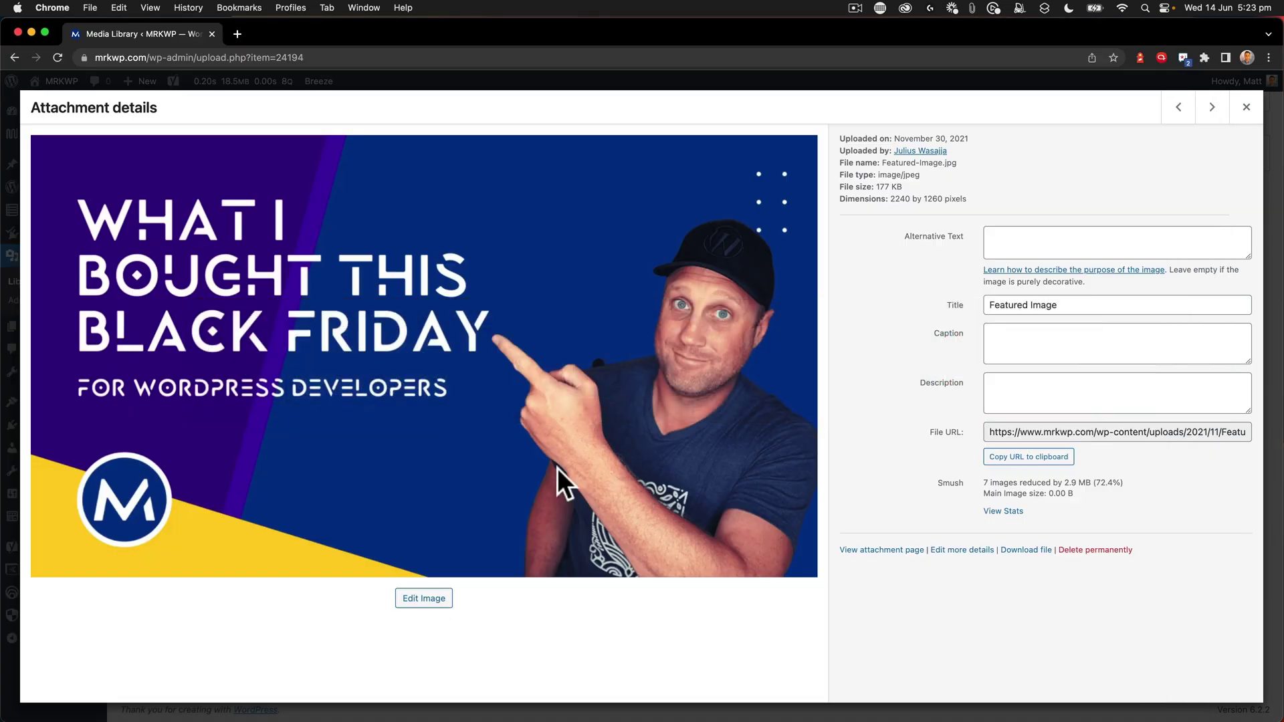
left_click(1026, 433)
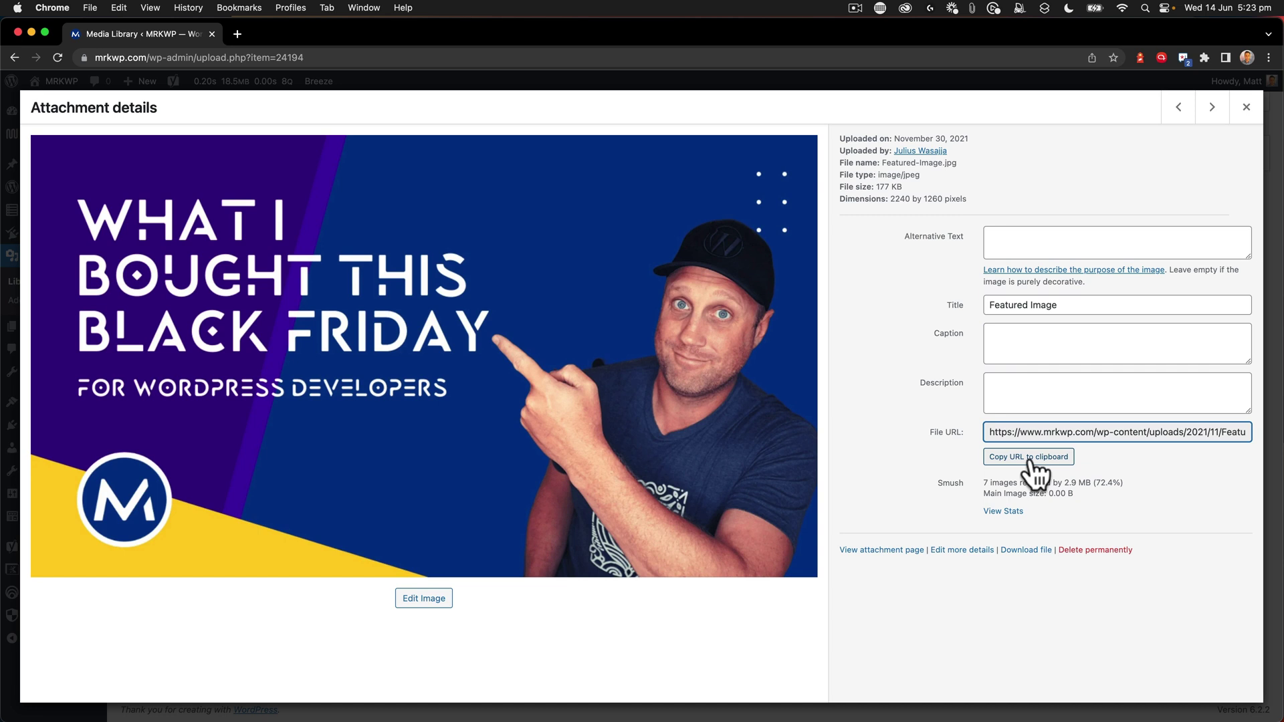
left_click(1029, 460)
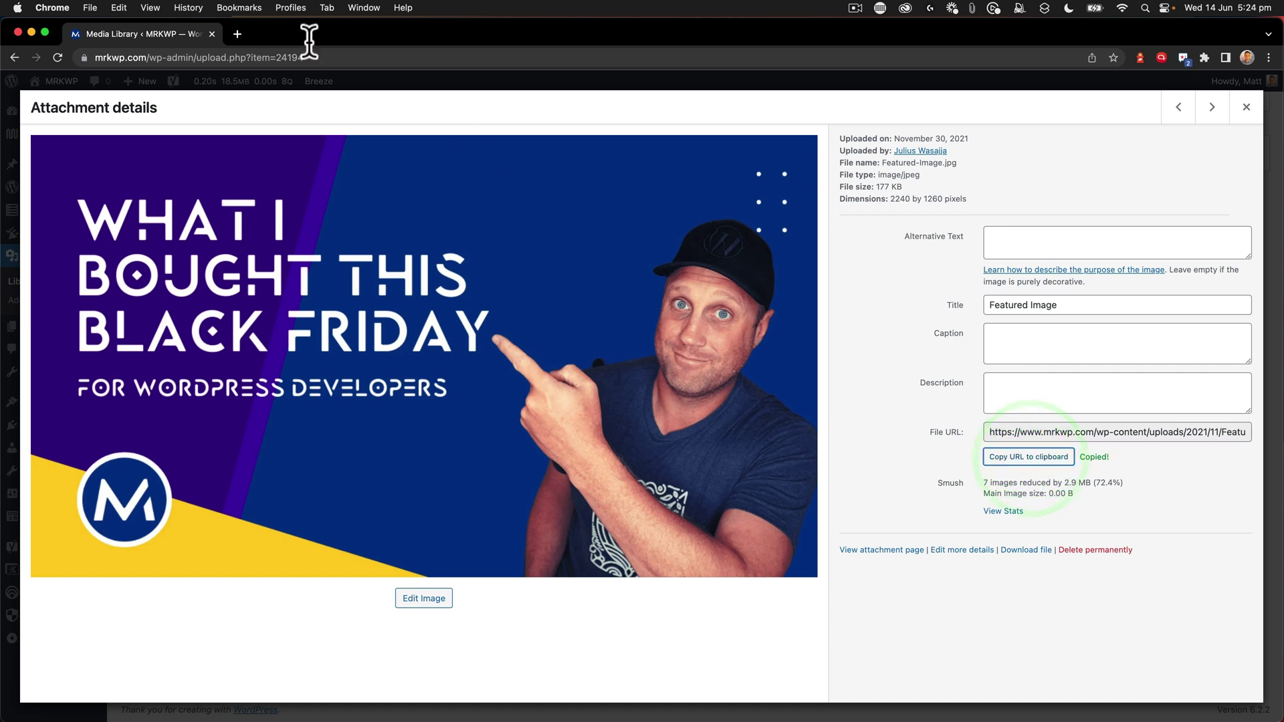
left_click(240, 29)
key("super+v")
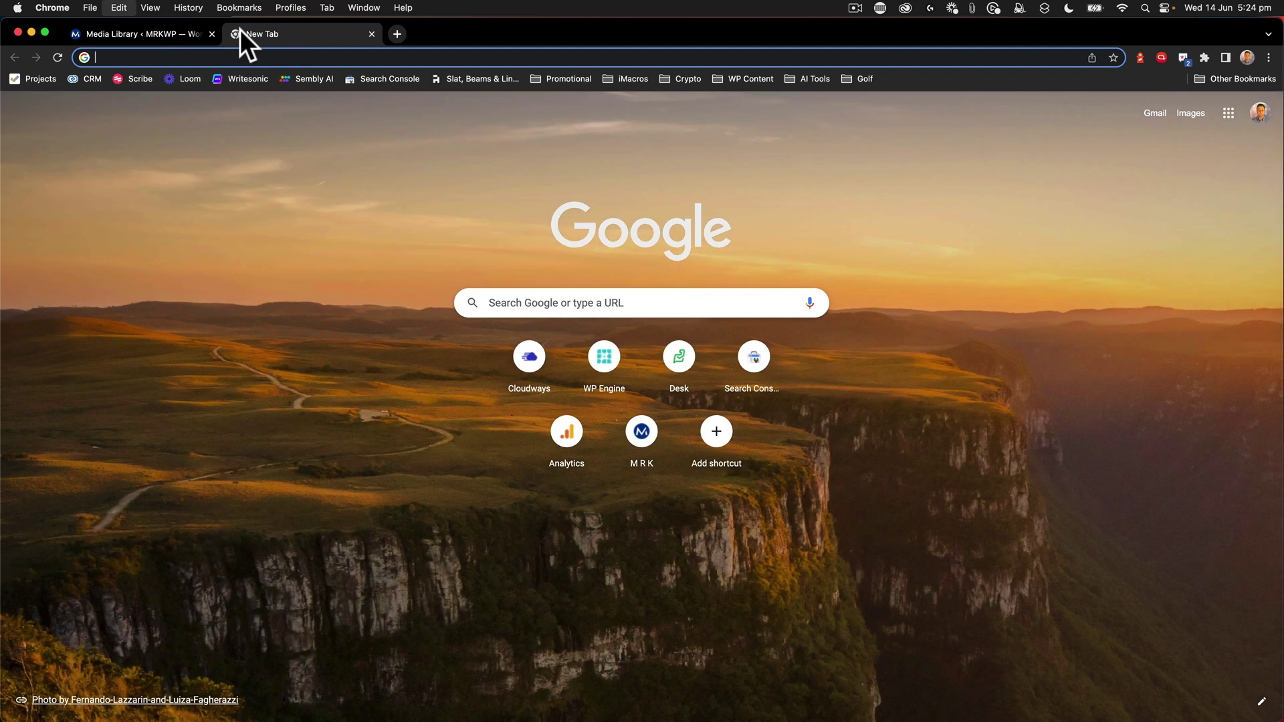
key("Return")
Save the image as black-friday-2021, keeping the .jpg extension.
right_click(475, 161)
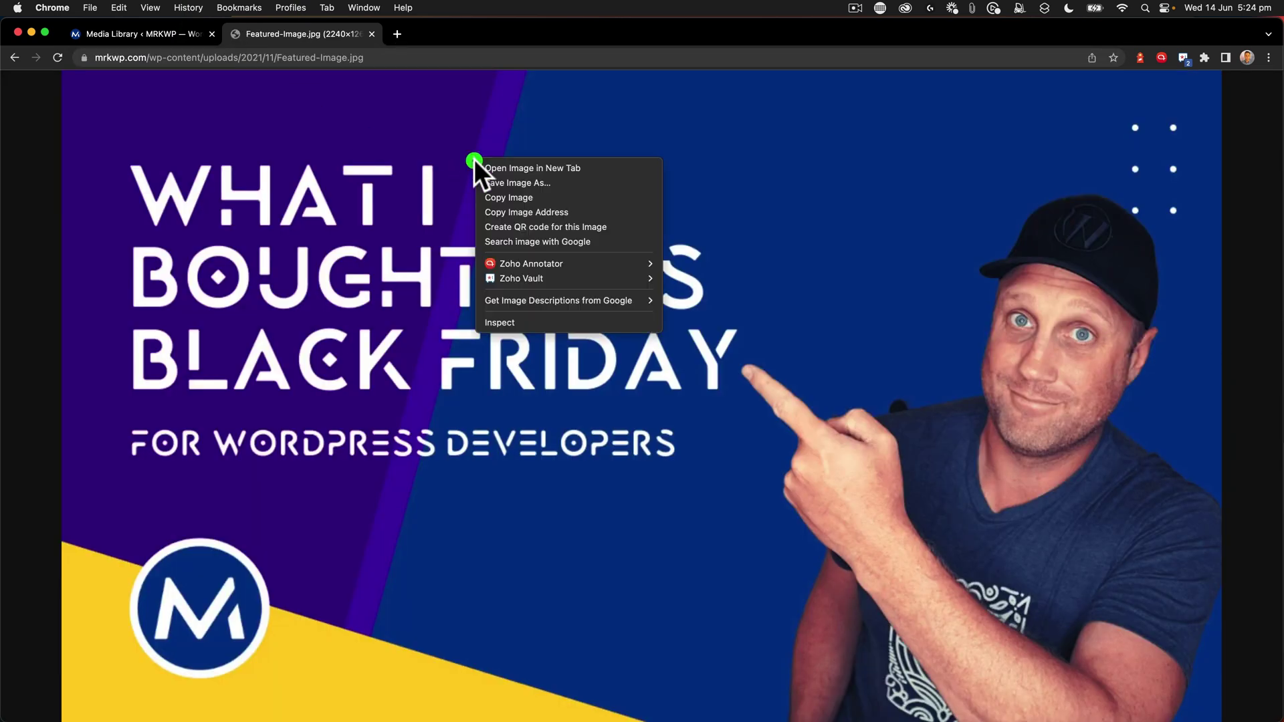
left_click(528, 182)
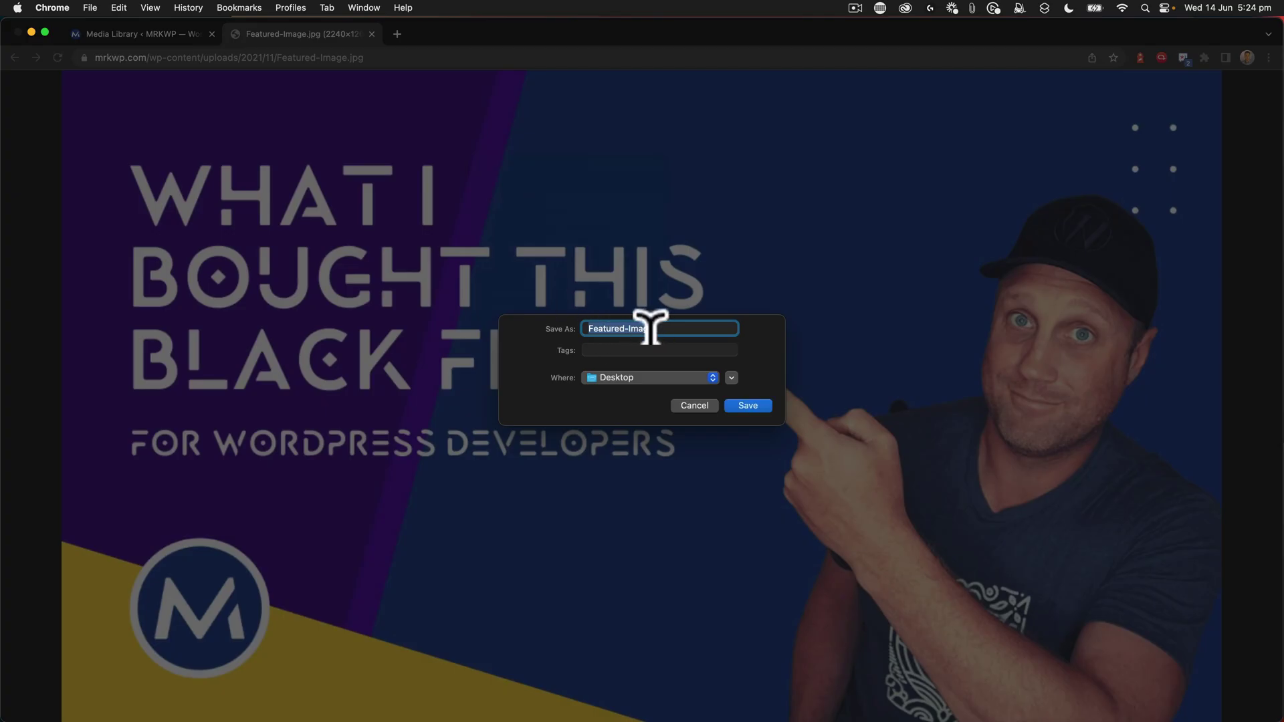
type("black-friday-2021.jpg")
left_click(743, 405)
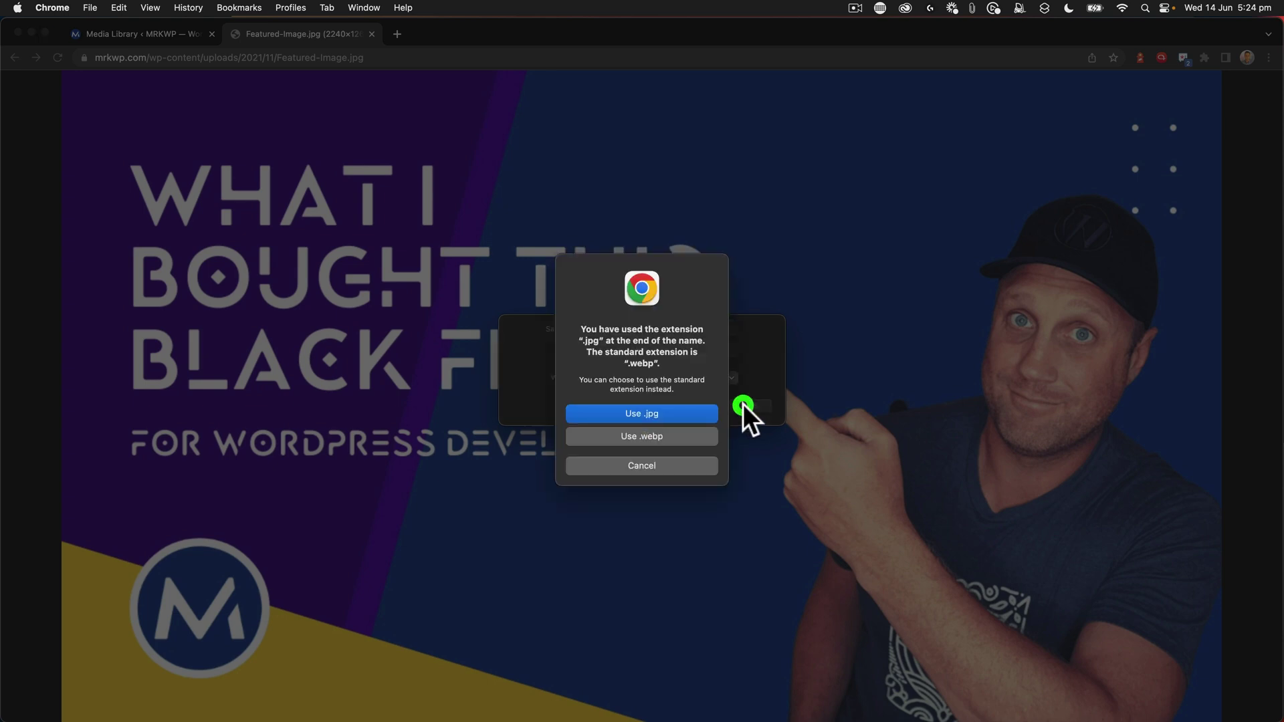
left_click(645, 413)
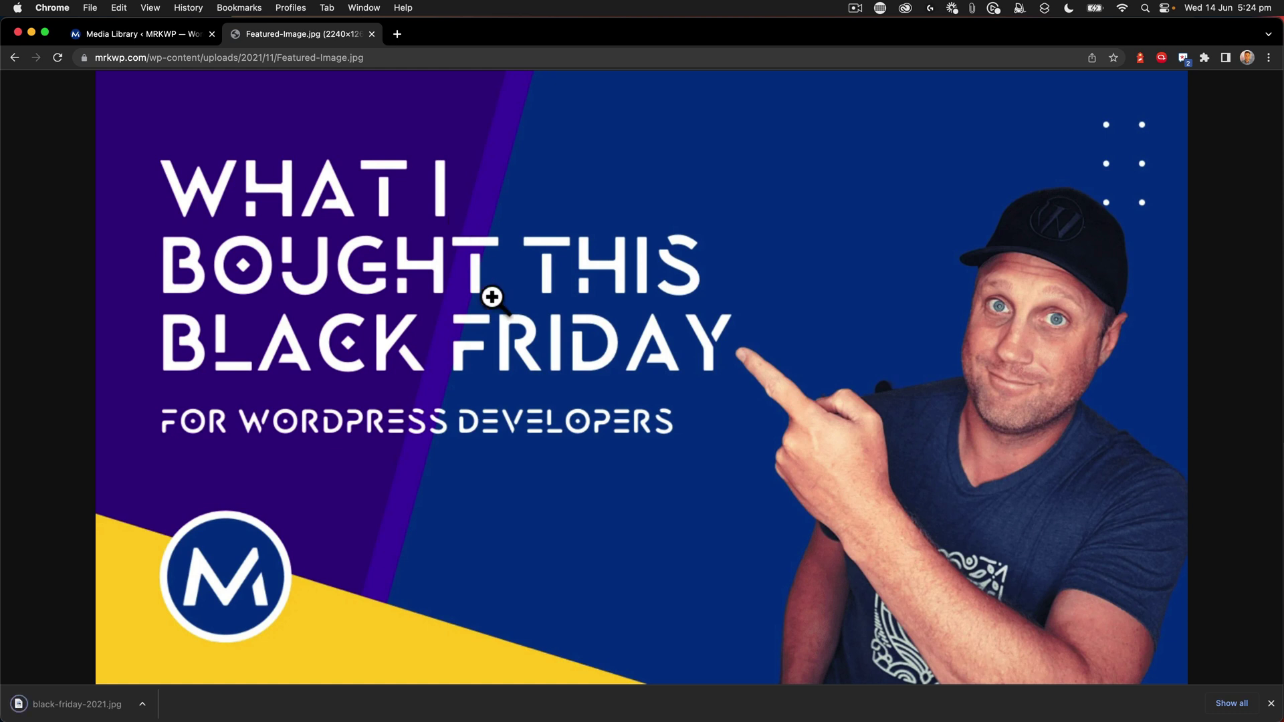
Upload the downloaded black-friday-2021 image from Finder into the WordPress Media Library.
left_click(130, 30)
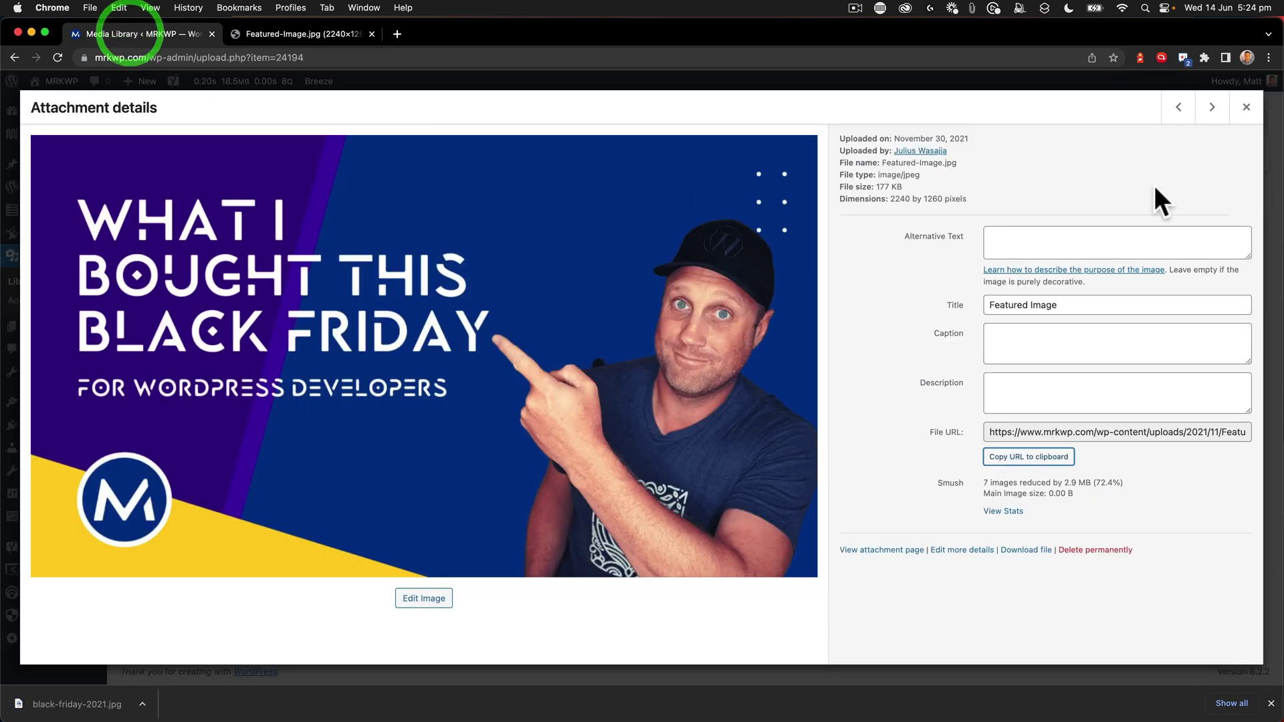
left_click(1244, 111)
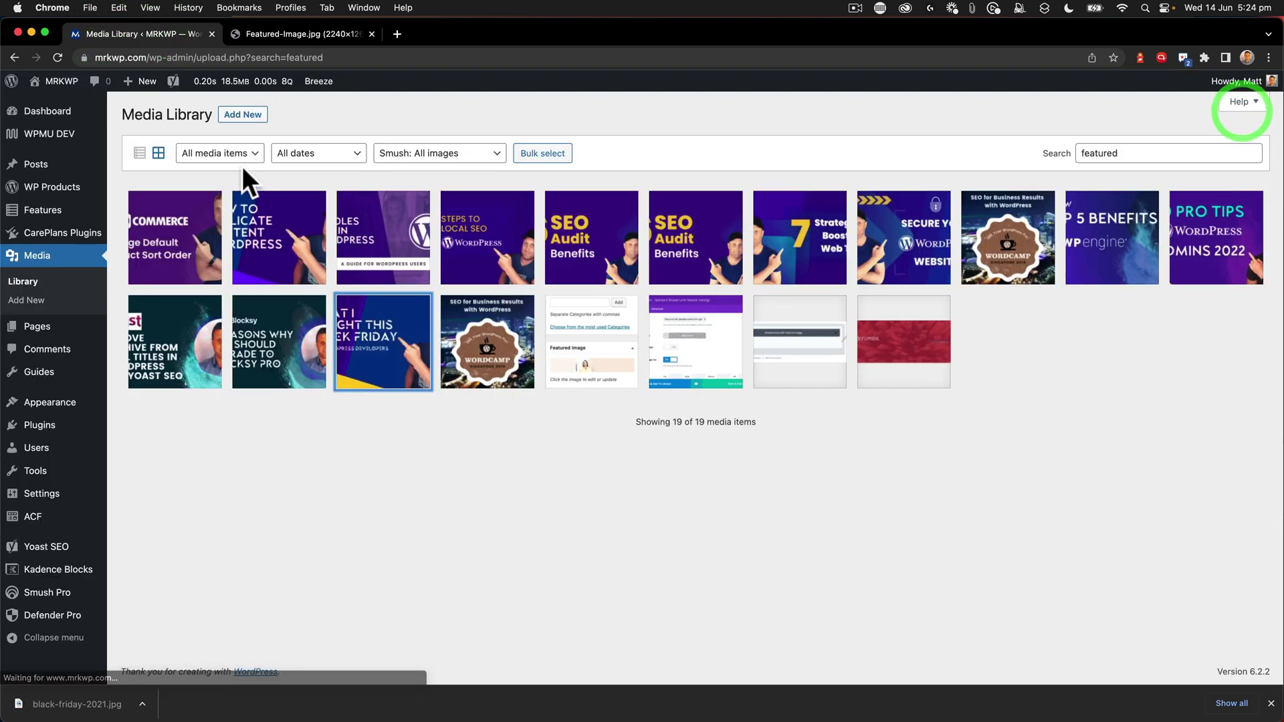
left_click(238, 115)
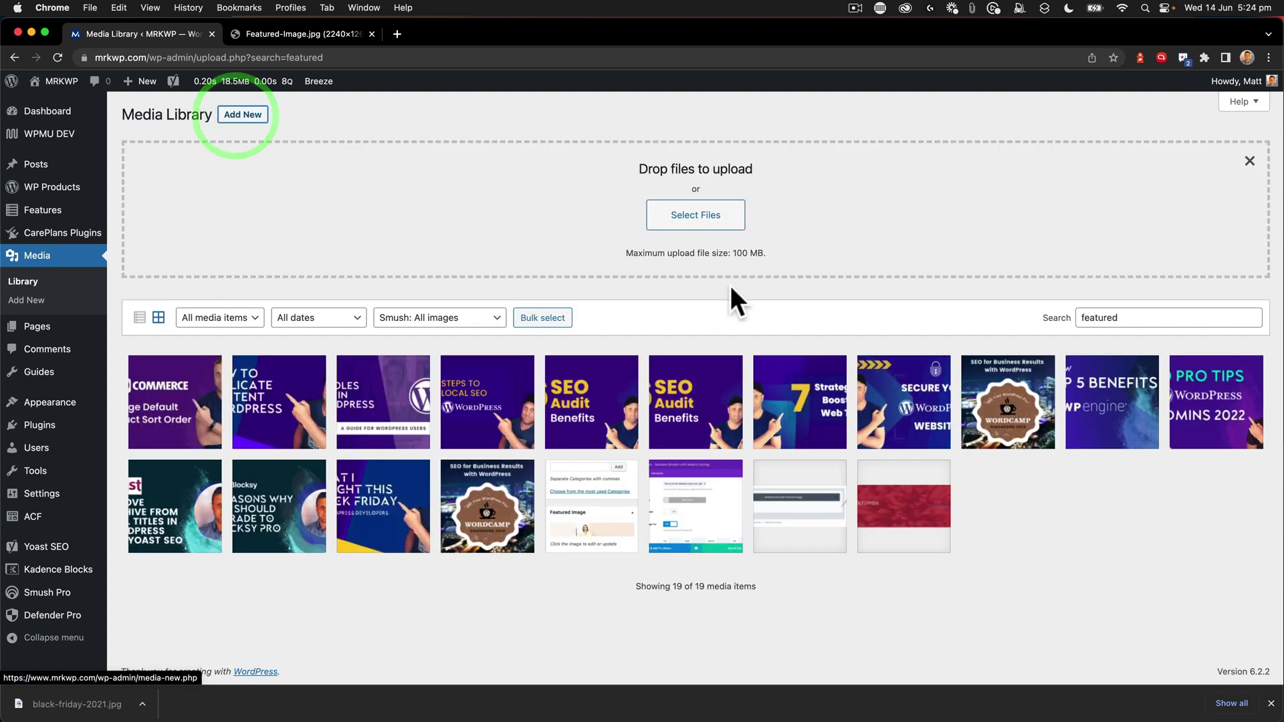
left_click(142, 704)
left_click(163, 686)
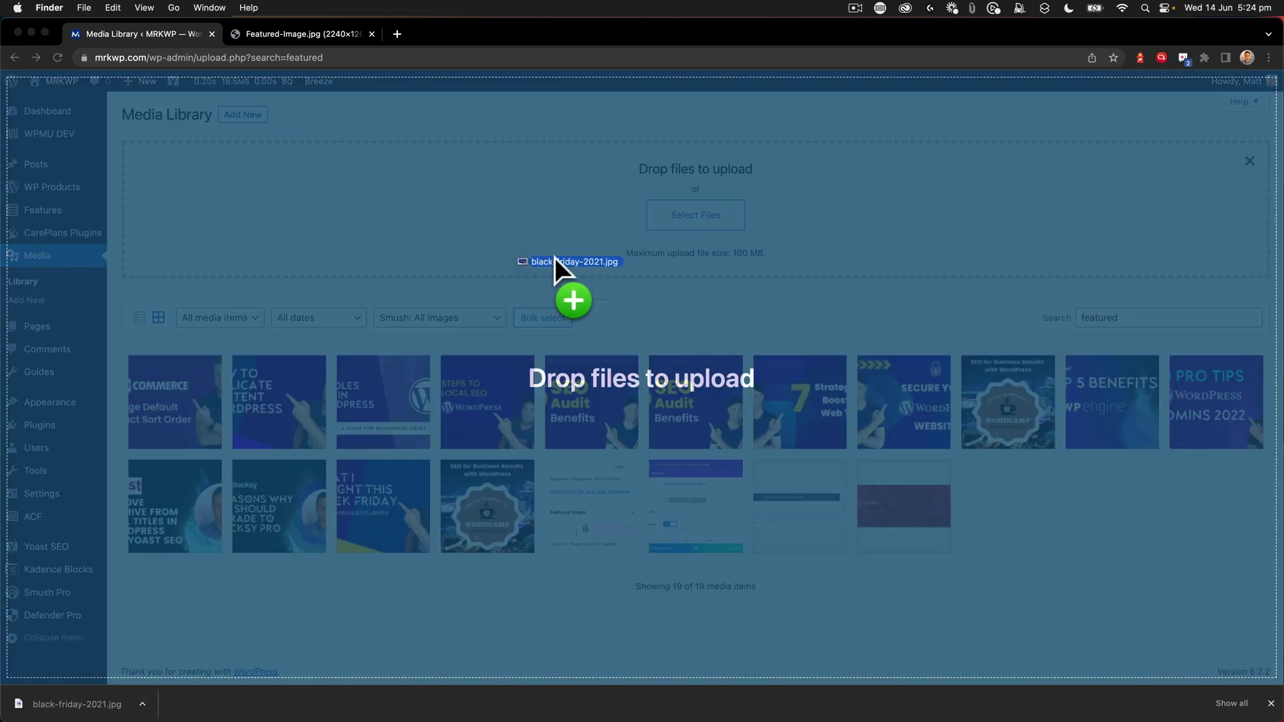
left_click_drag(555, 258, 560, 252)
Give the new image the alt text 'What I bought on black Friday 2021'.
left_click(193, 402)
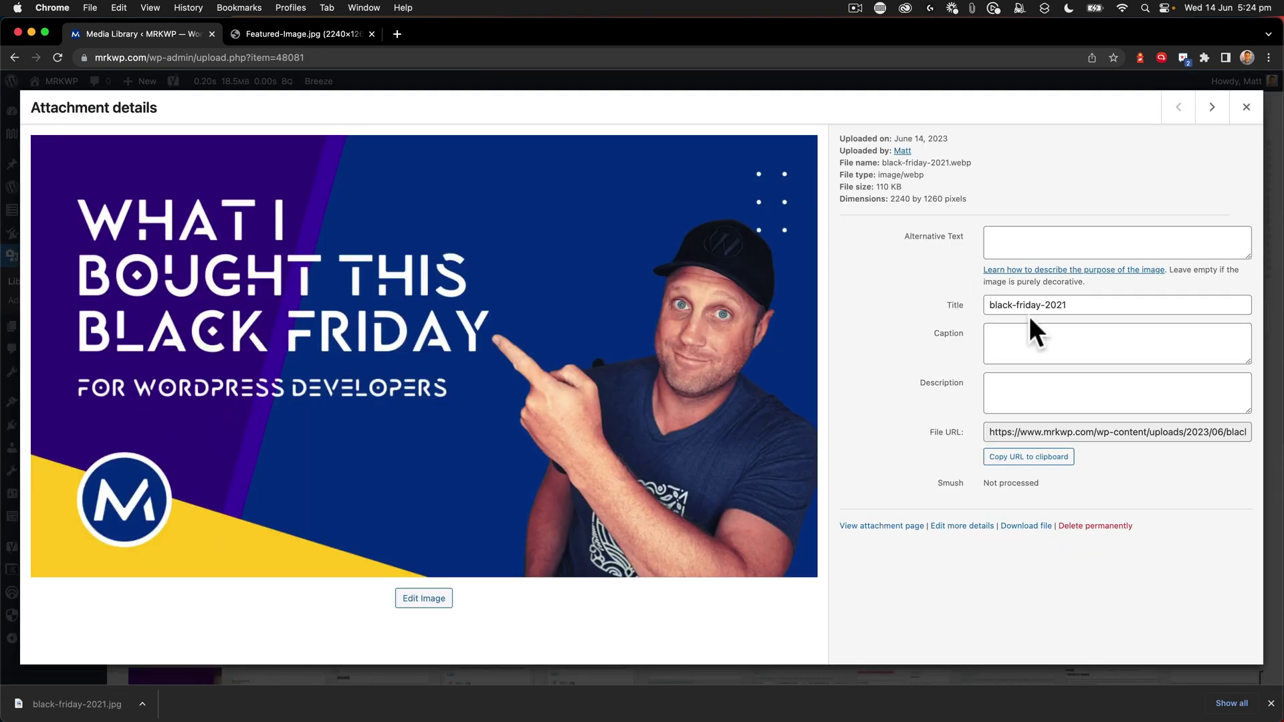
left_click(1002, 237)
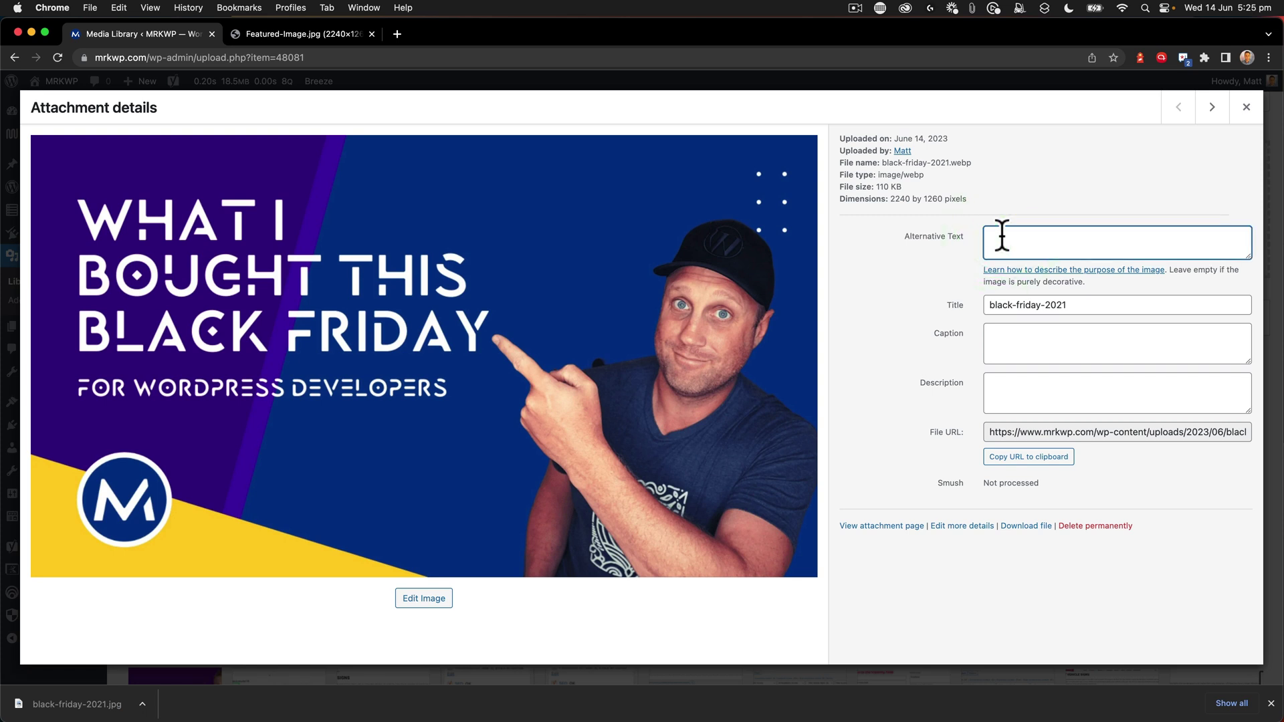
type("What I bought on black Friday 2021")
key("Tab")
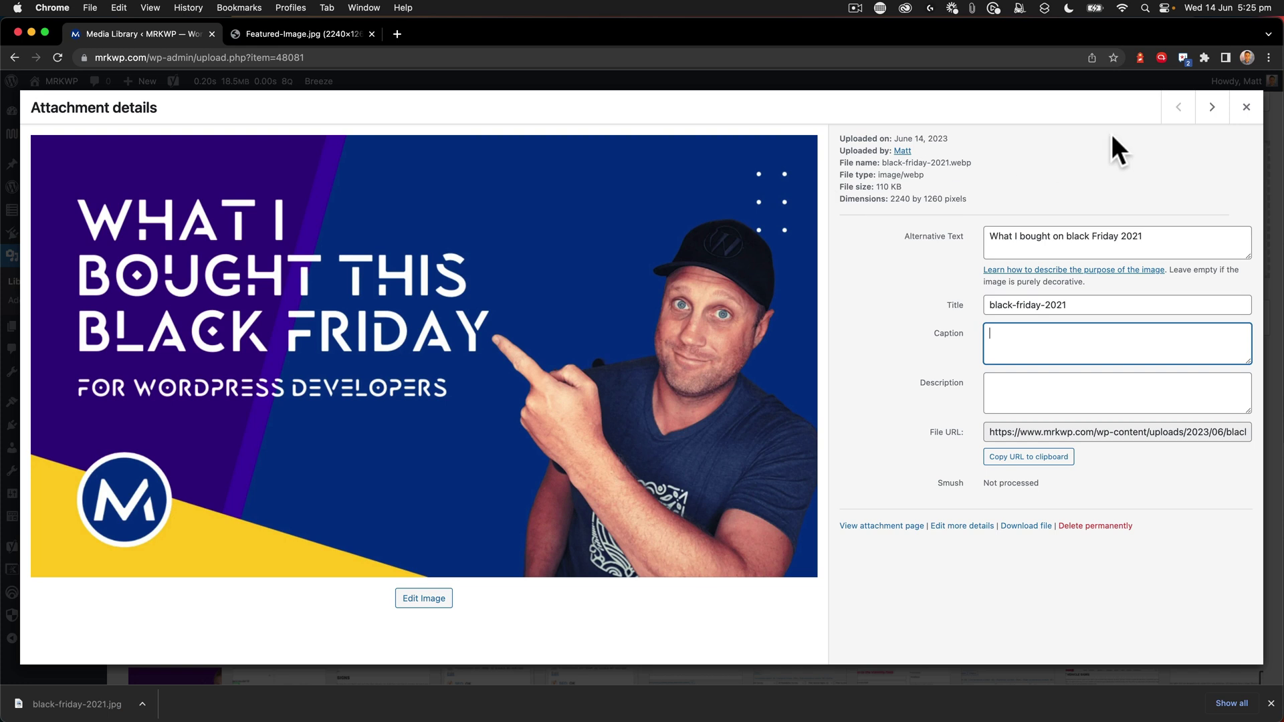
left_click(1250, 114)
Open the 'What I bought this Black Friday' post from the Inlinks panel in the browser for editing.
key("super+Tab")
key("super+Tab")
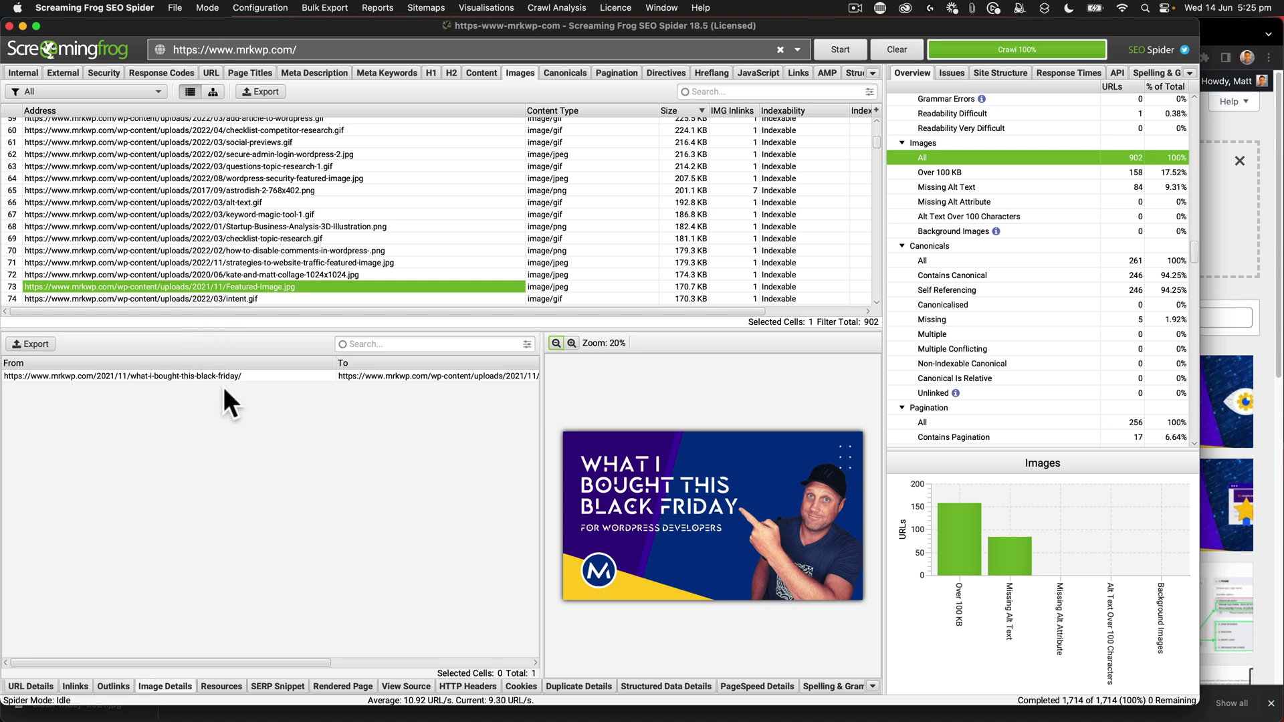
left_click(208, 376)
right_click(193, 377)
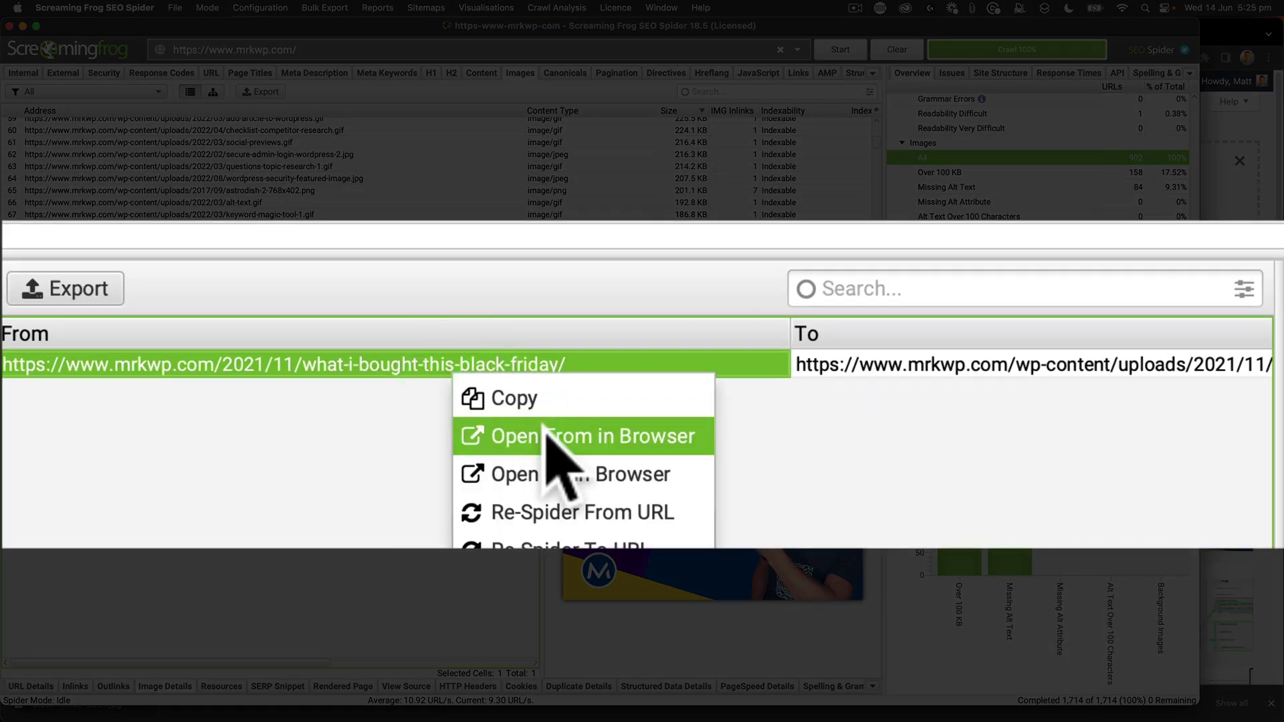
left_click(545, 434)
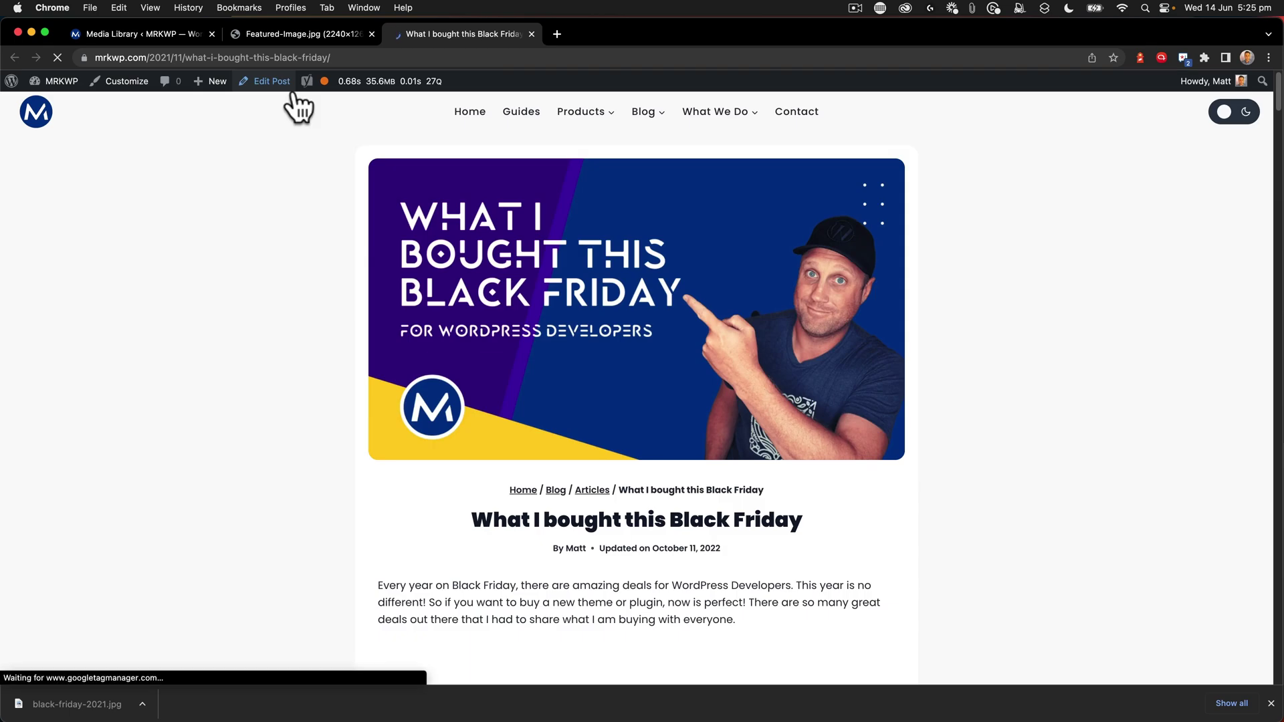
left_click(271, 83)
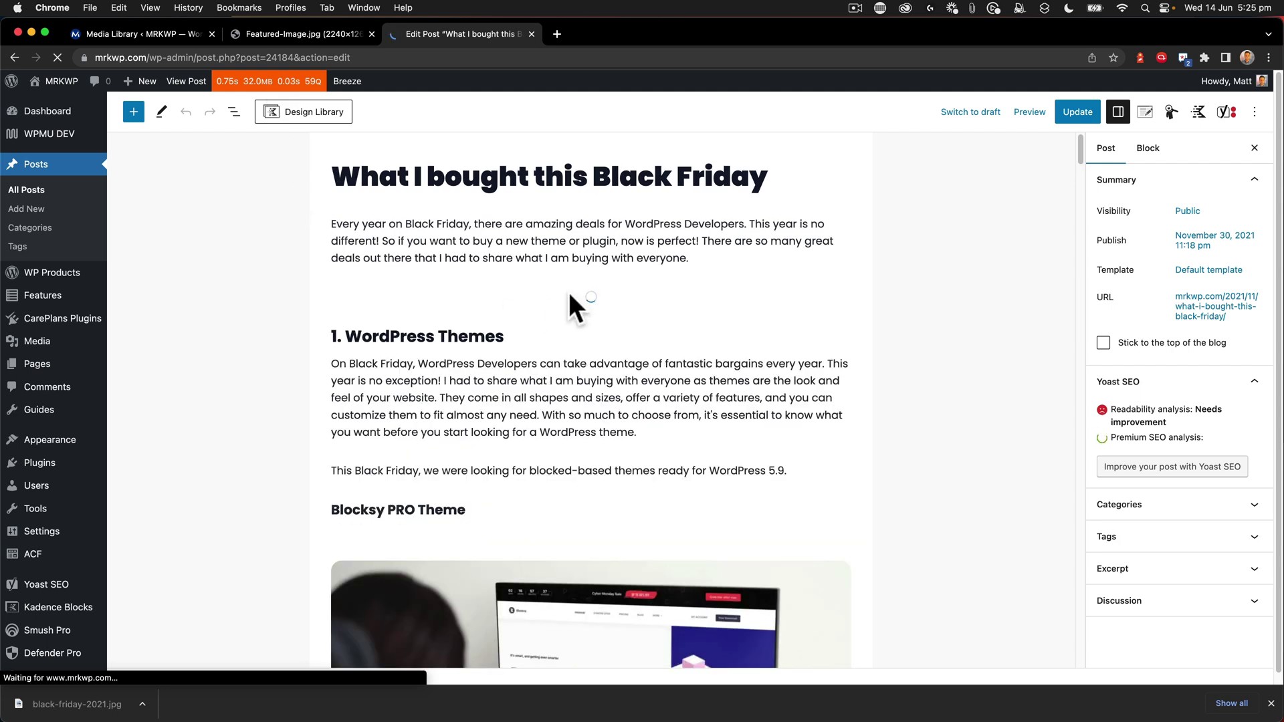
Set black-friday-2021.webp as the Black Friday post's featured image and update the post.
scroll(1168, 535, "down", 5)
left_click(1159, 500)
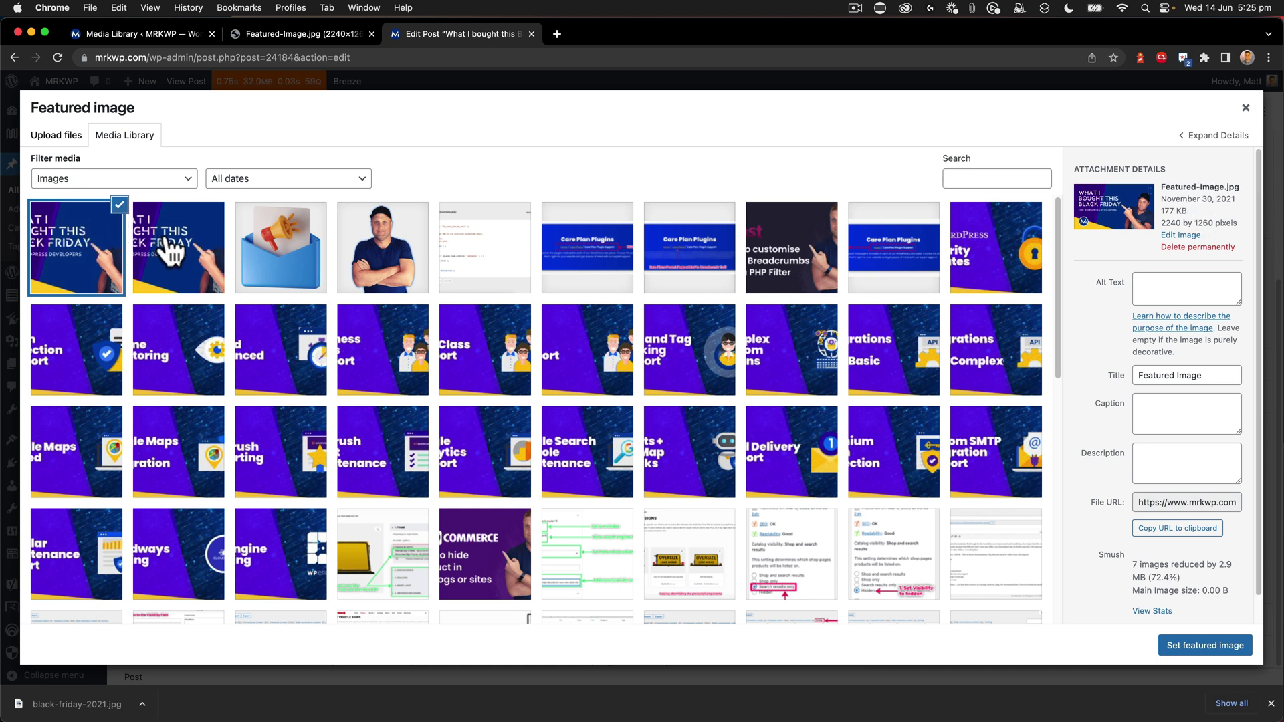
left_click(176, 253)
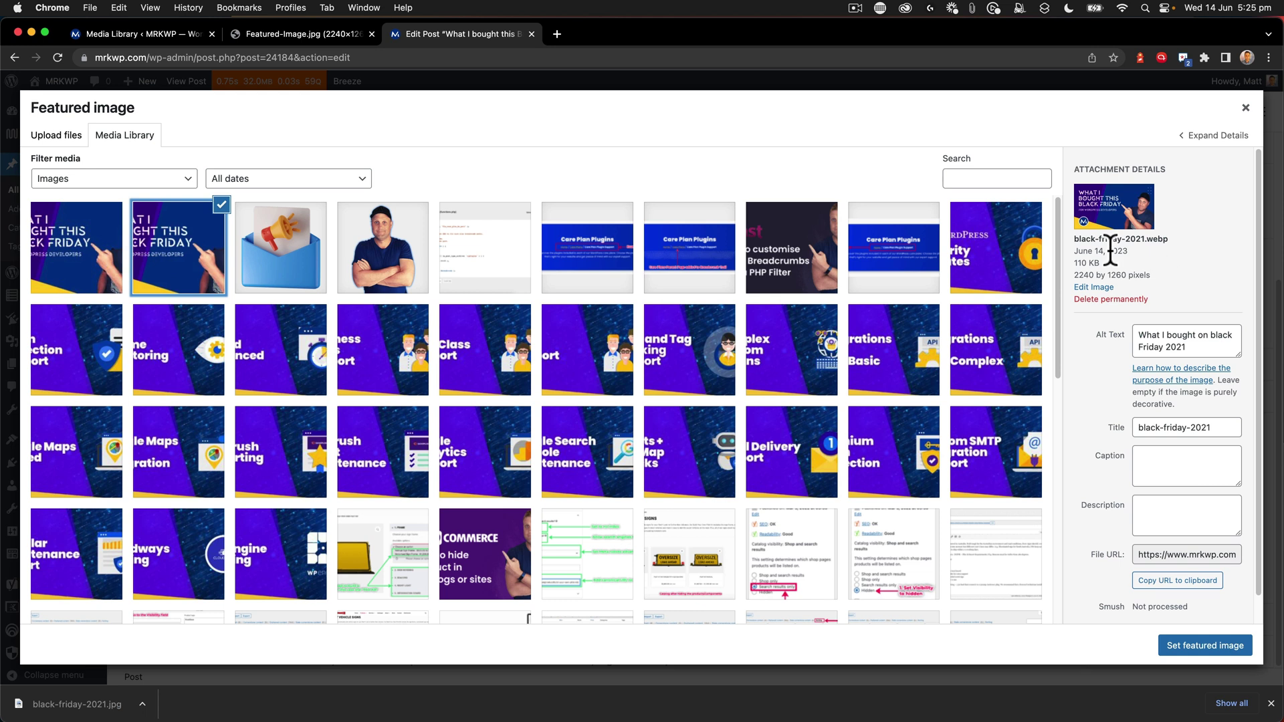
left_click(1228, 646)
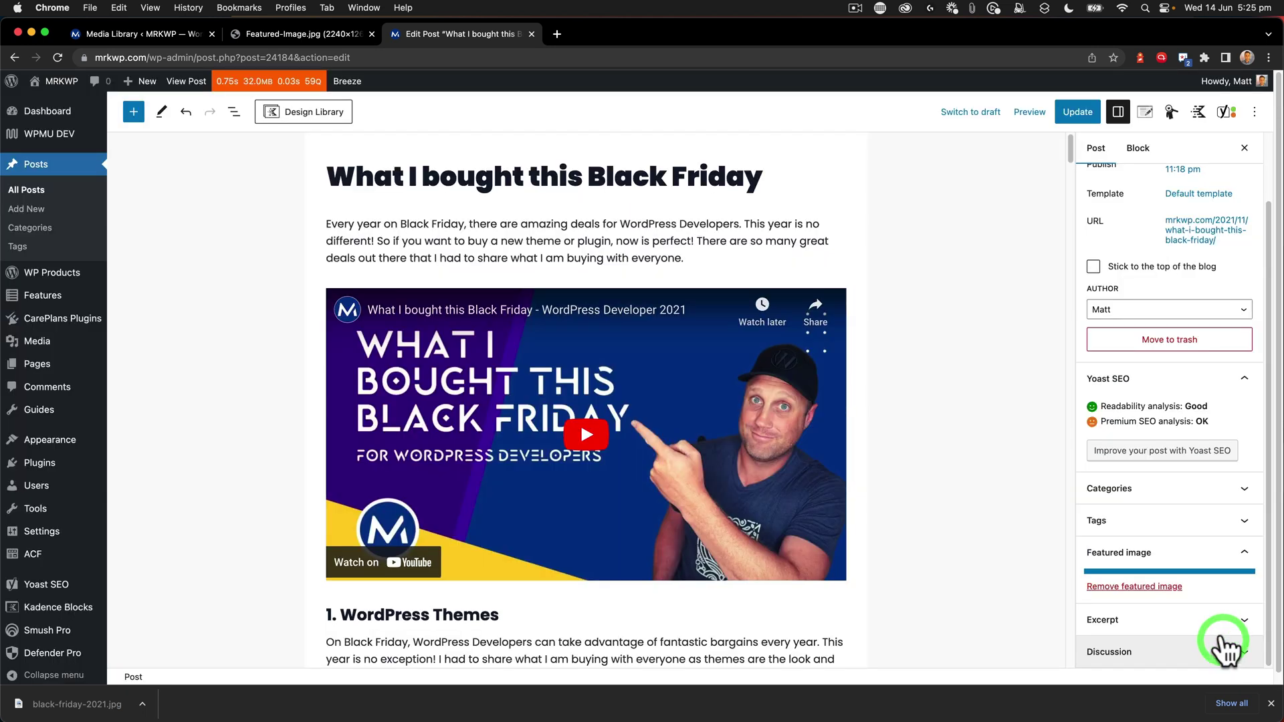
left_click(1089, 113)
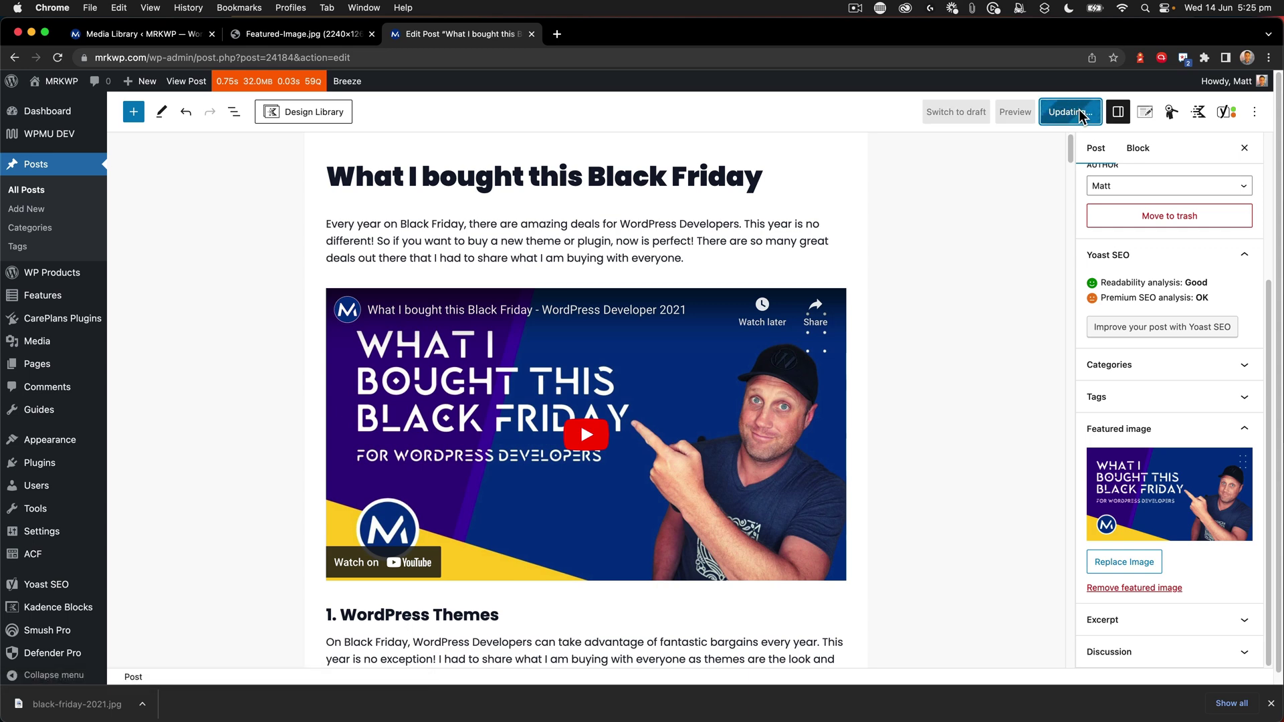
key("super+Tab")
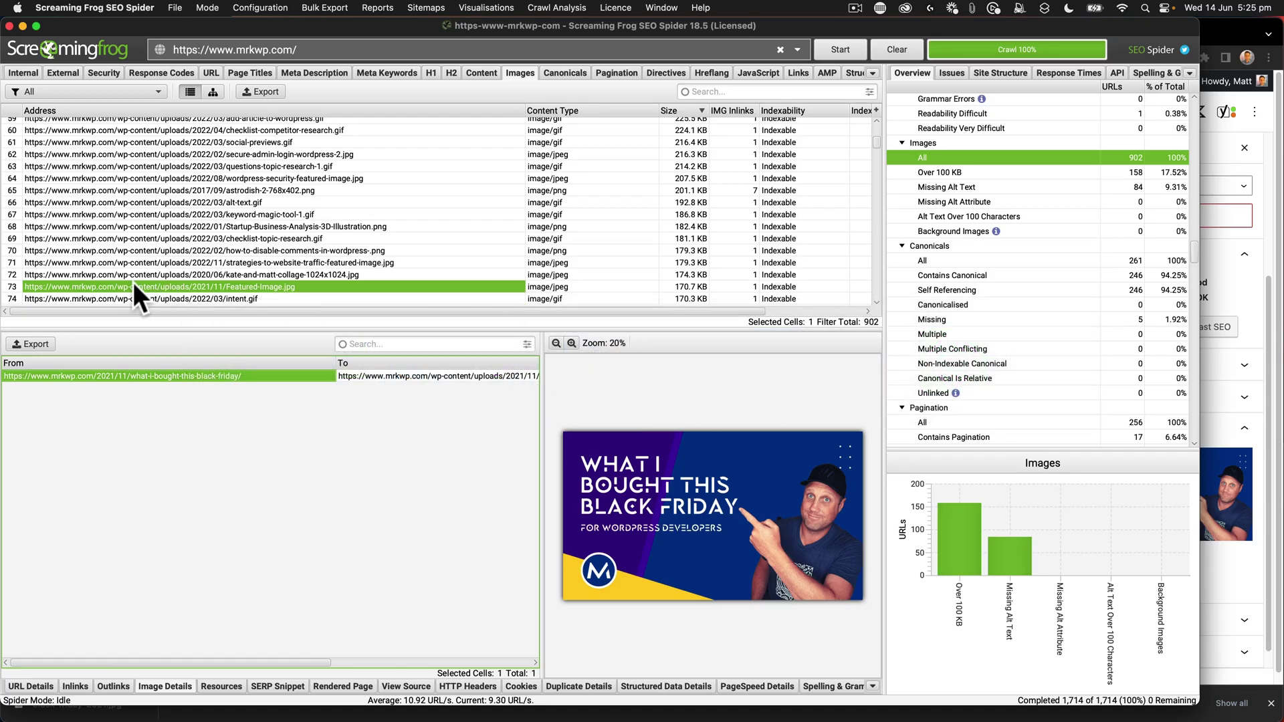
Check that Featured-Image.jpg has only one inlink, then return to the WordPress post editor.
left_click(754, 286)
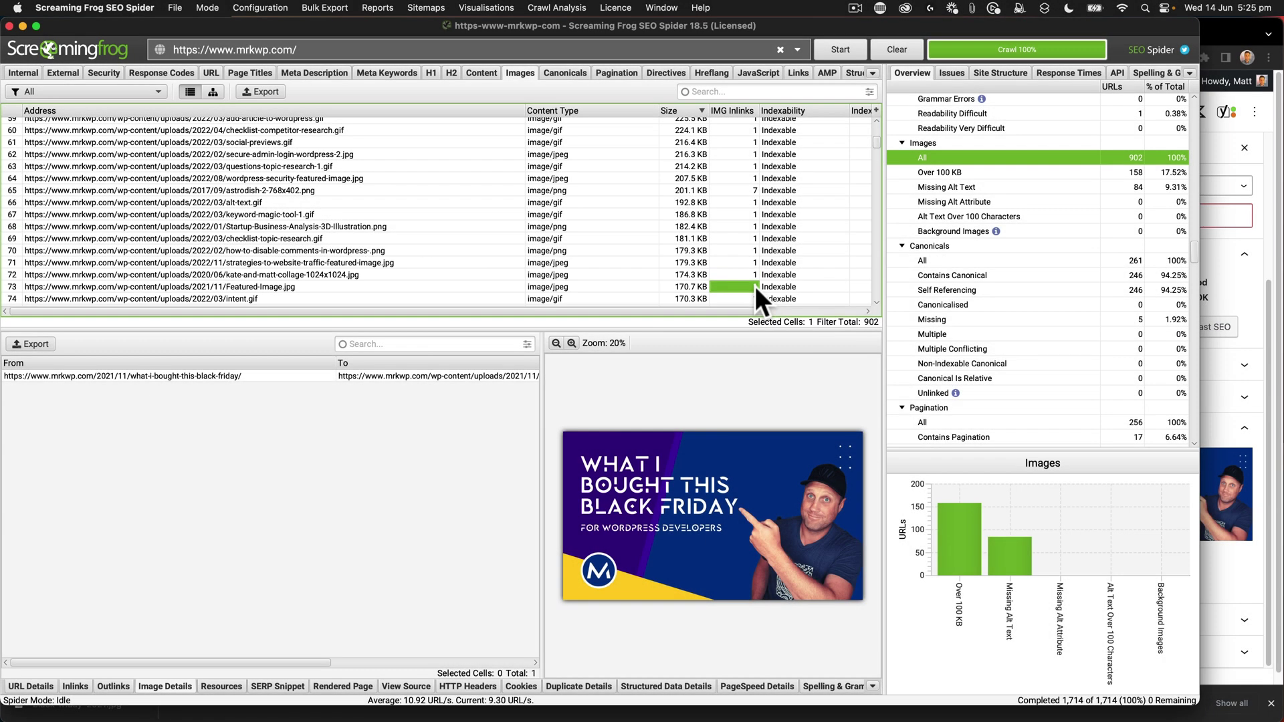
key("super+Tab")
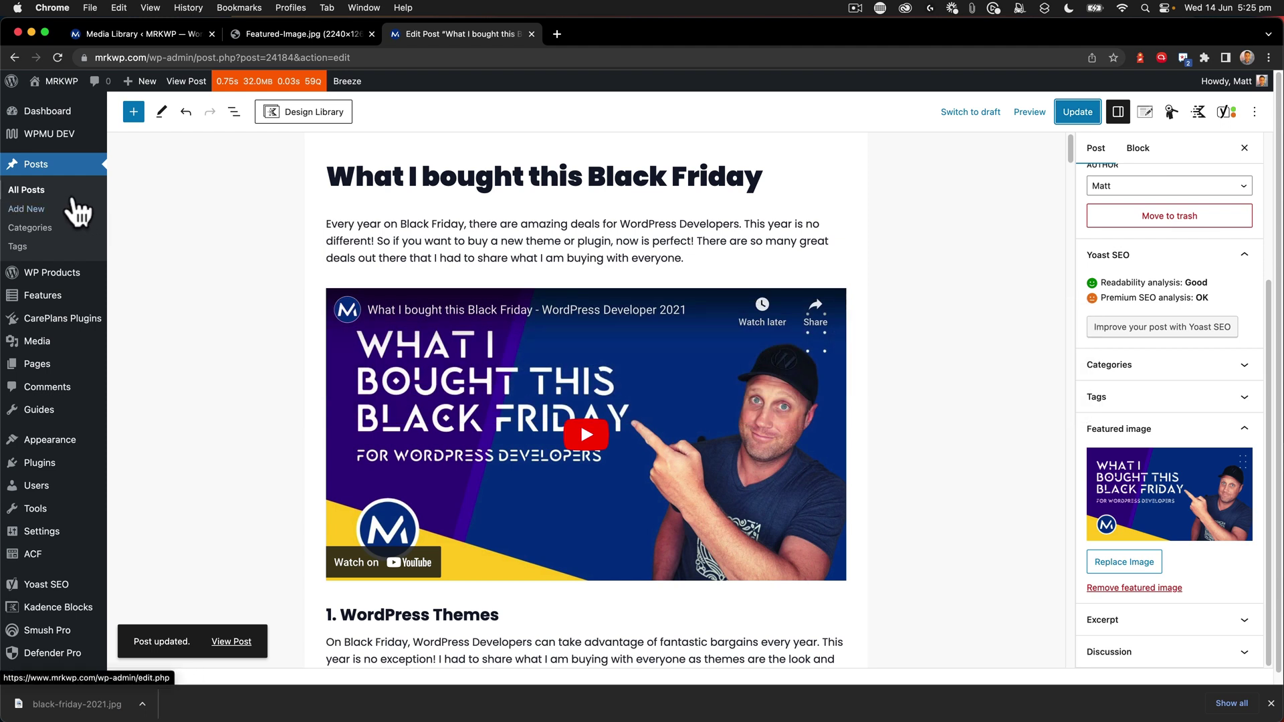
Search the Media Library for 'feat' and permanently delete Featured-Image.jpg.
mouse_move(40, 342)
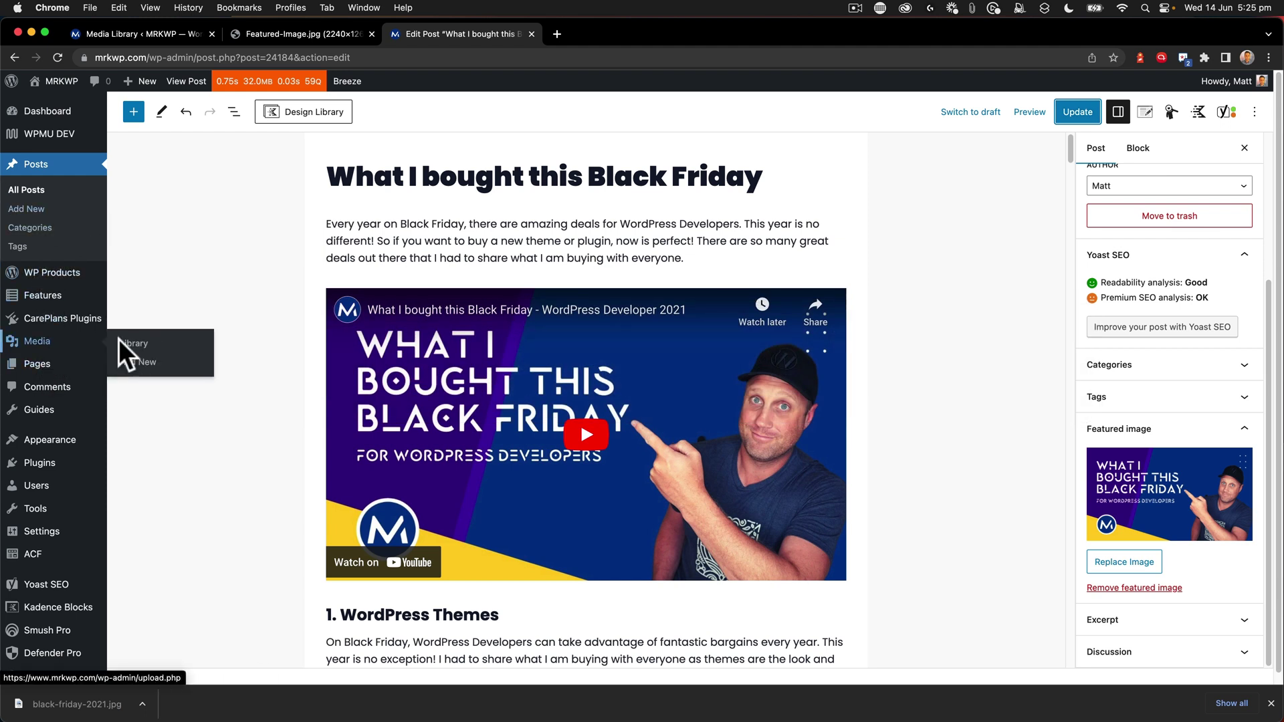
left_click(133, 344)
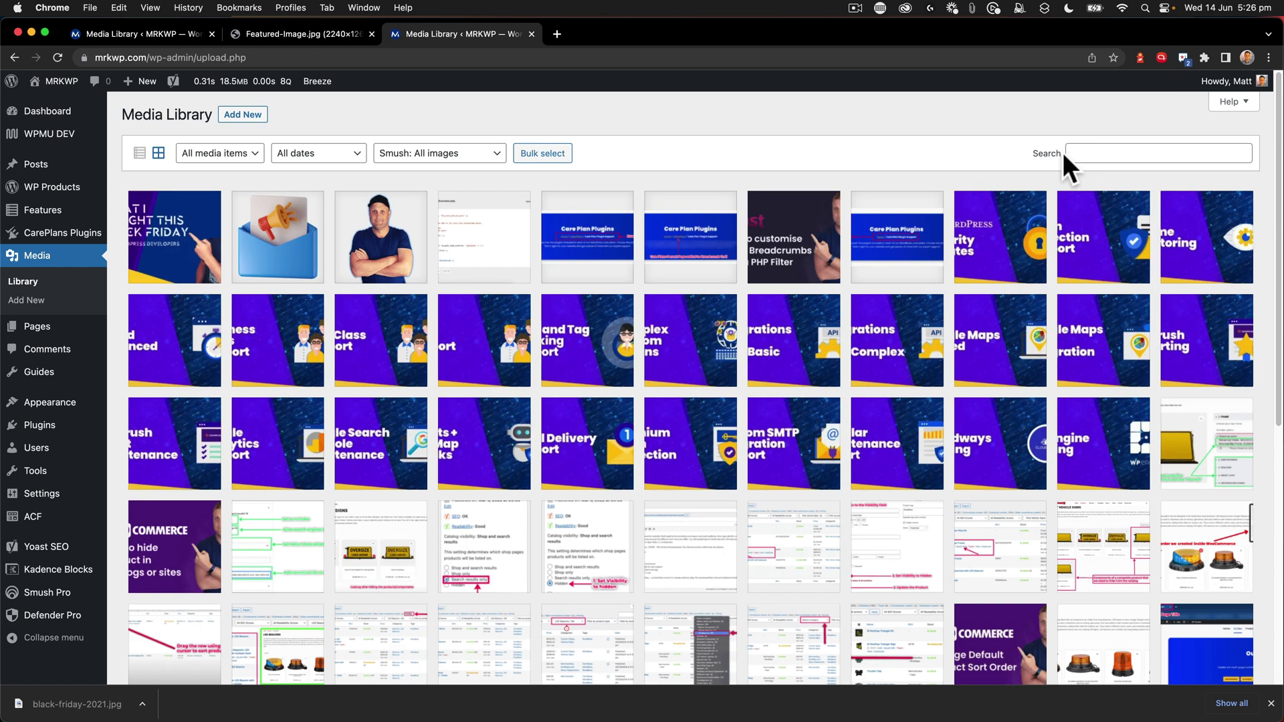
left_click(1095, 149)
type("featured")
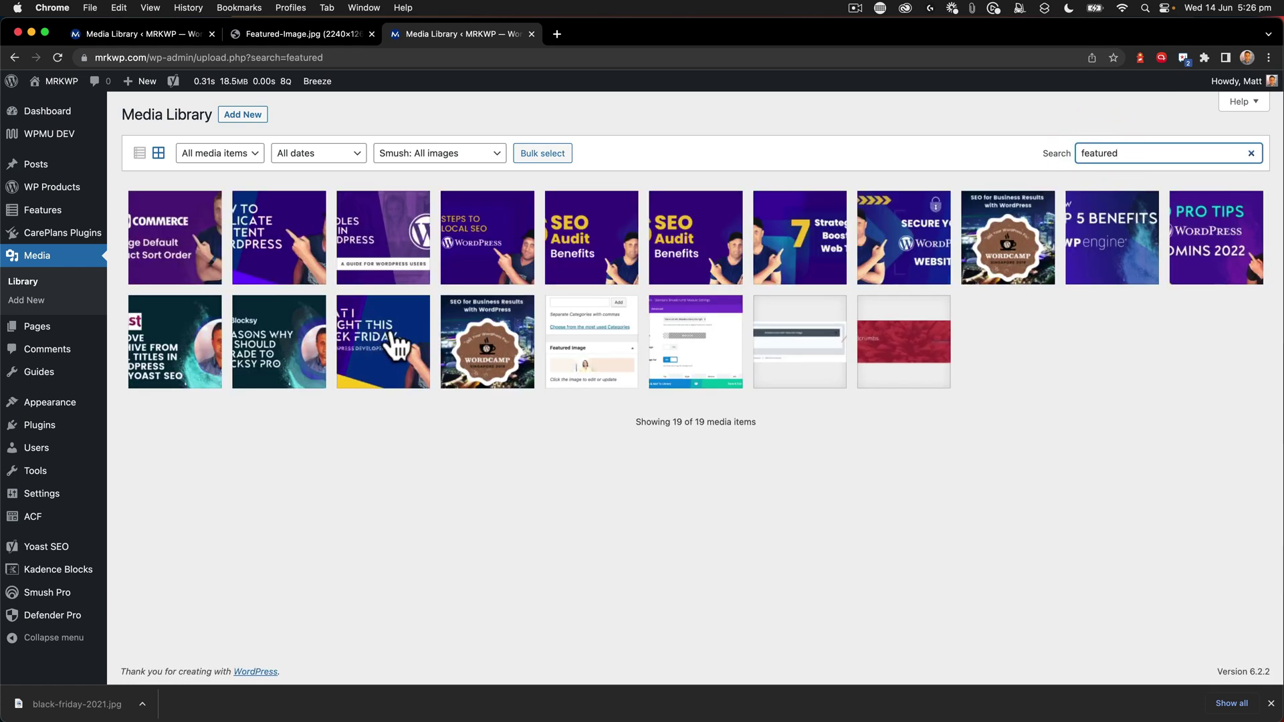
left_click(384, 351)
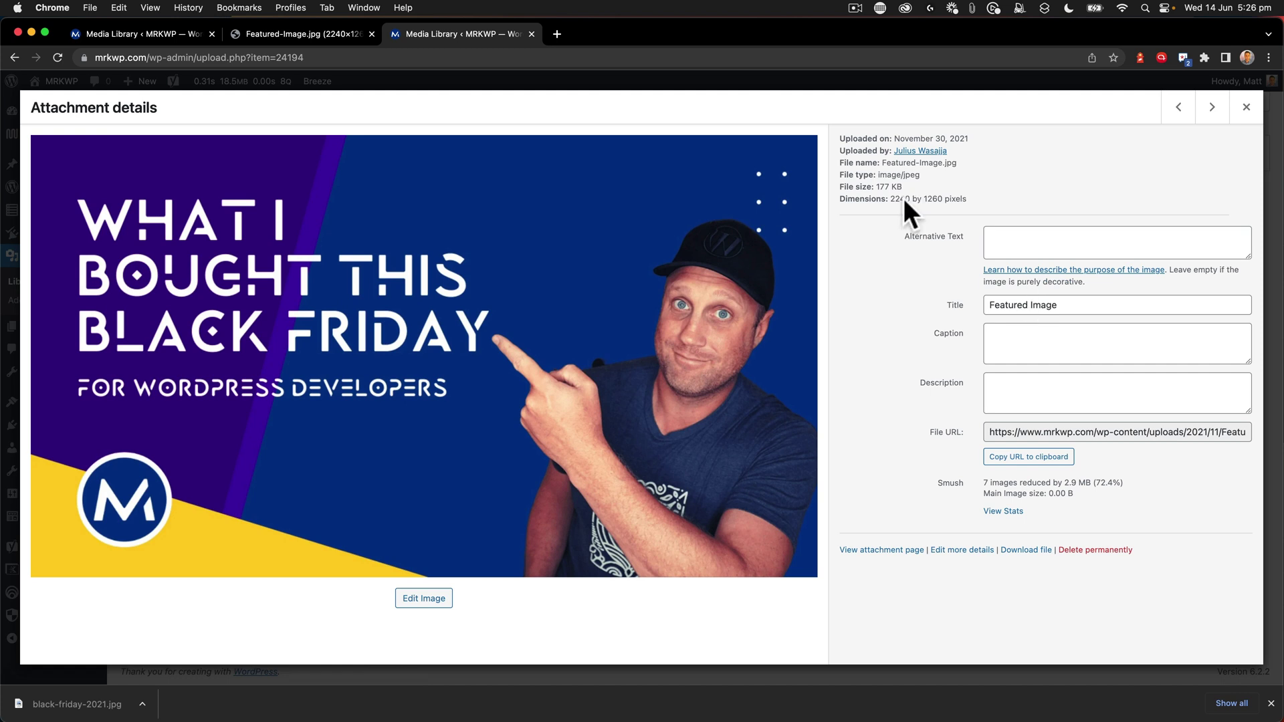
left_click(1114, 550)
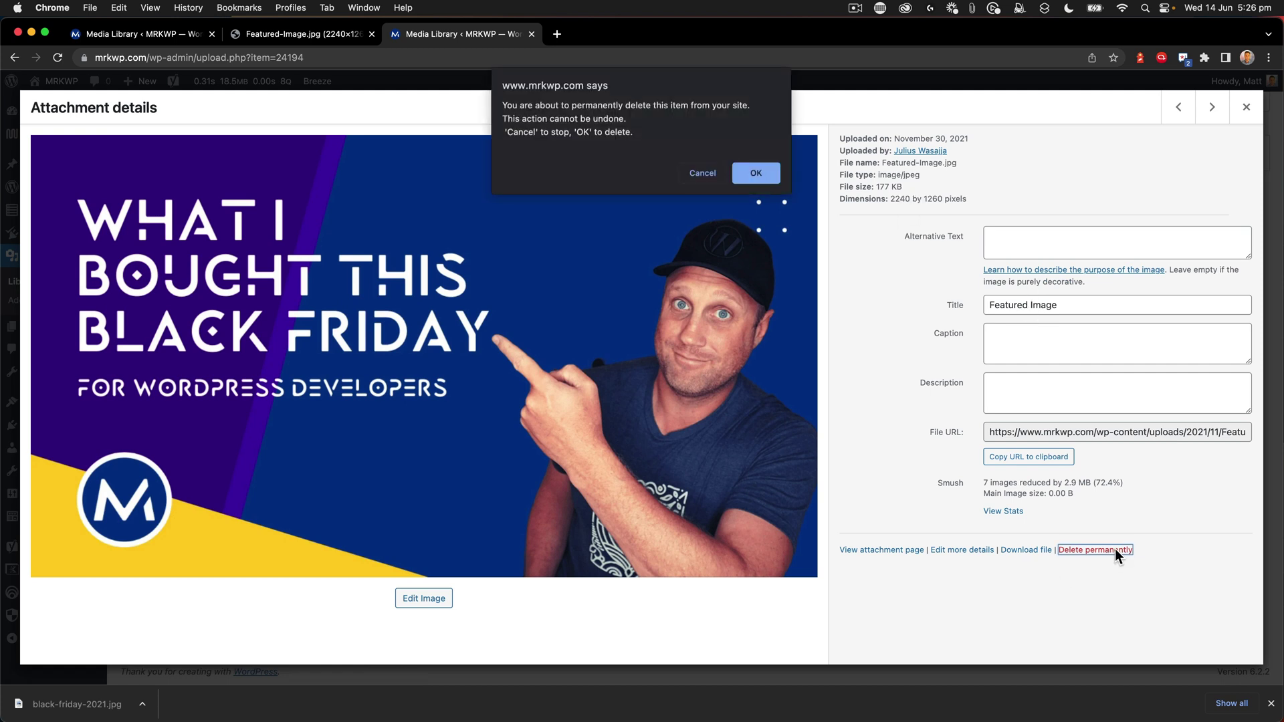
left_click(763, 170)
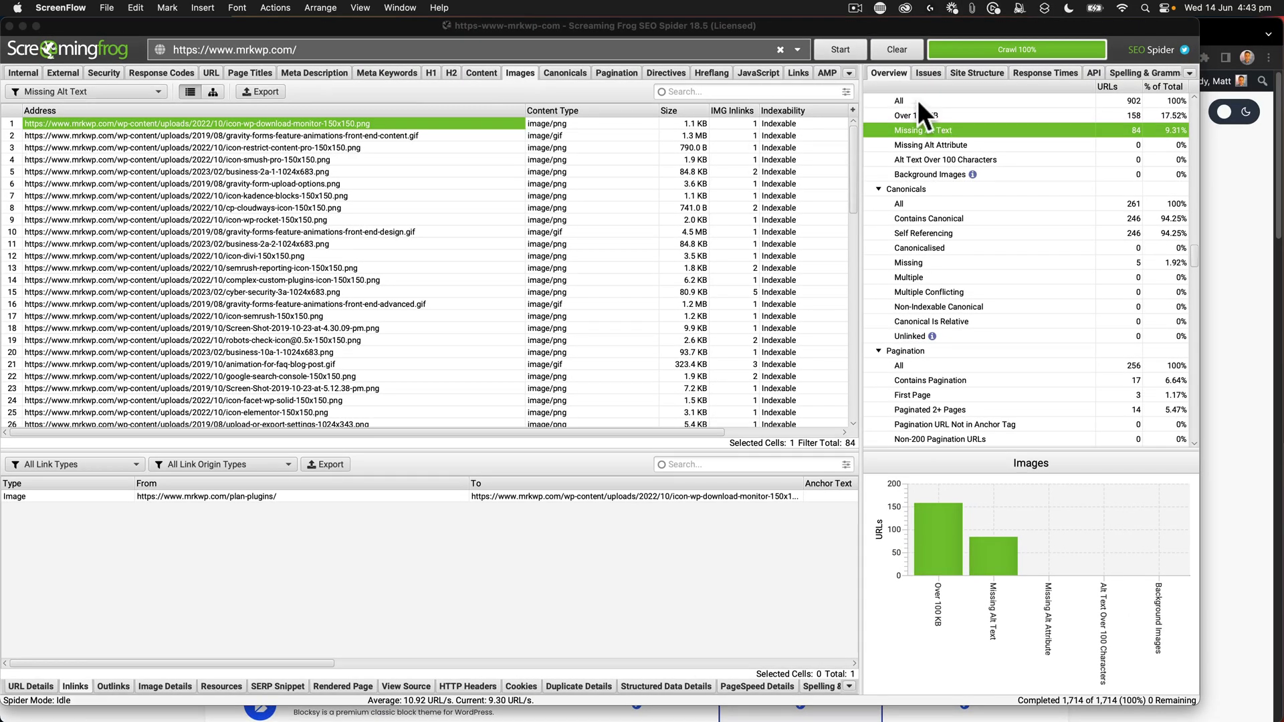
List all images sorted by IMG Inlinks descending and inspect inlinks for the two logos and breadcrumb image.
left_click(916, 101)
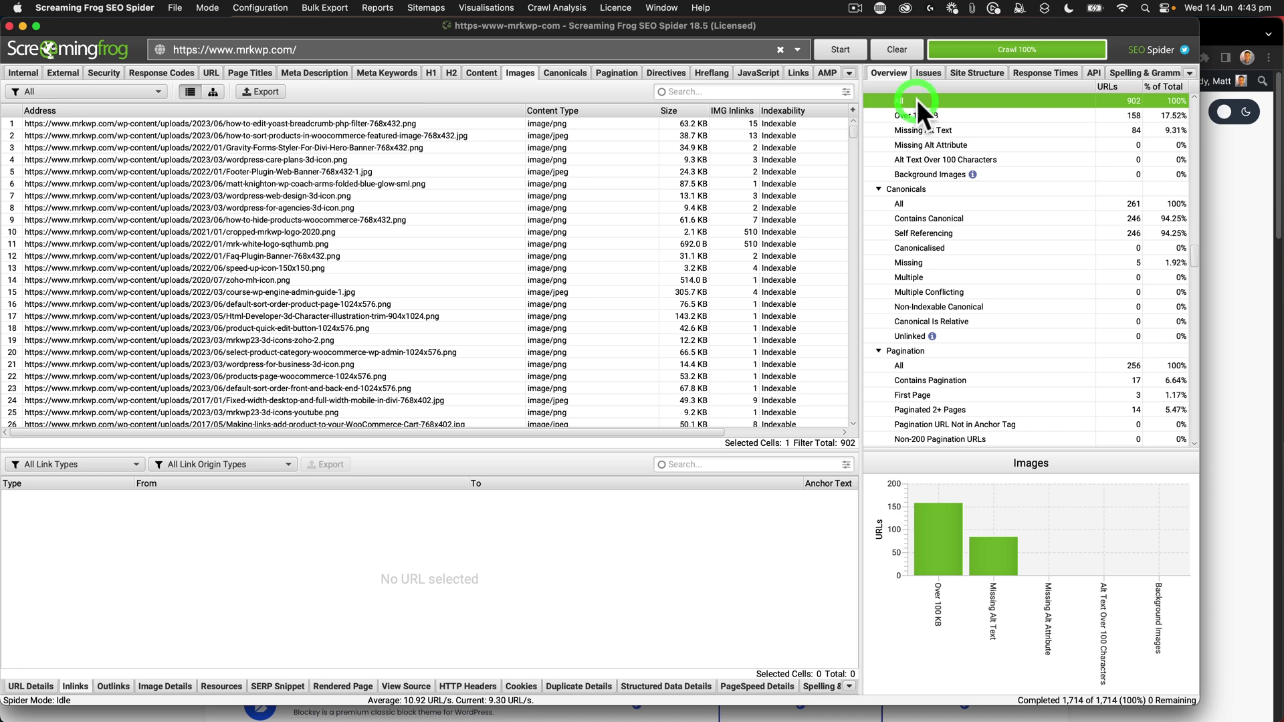
left_click(736, 110)
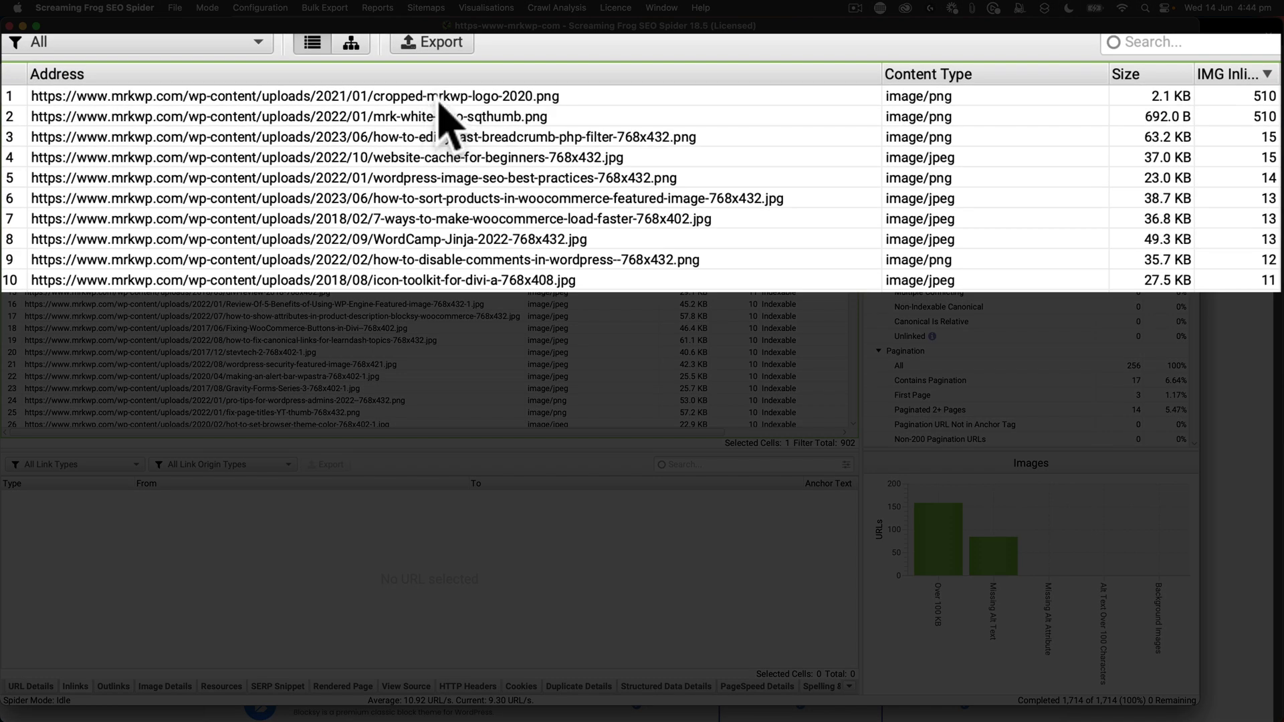
left_click(445, 98)
left_click(438, 114)
left_click(443, 95)
left_click(444, 115)
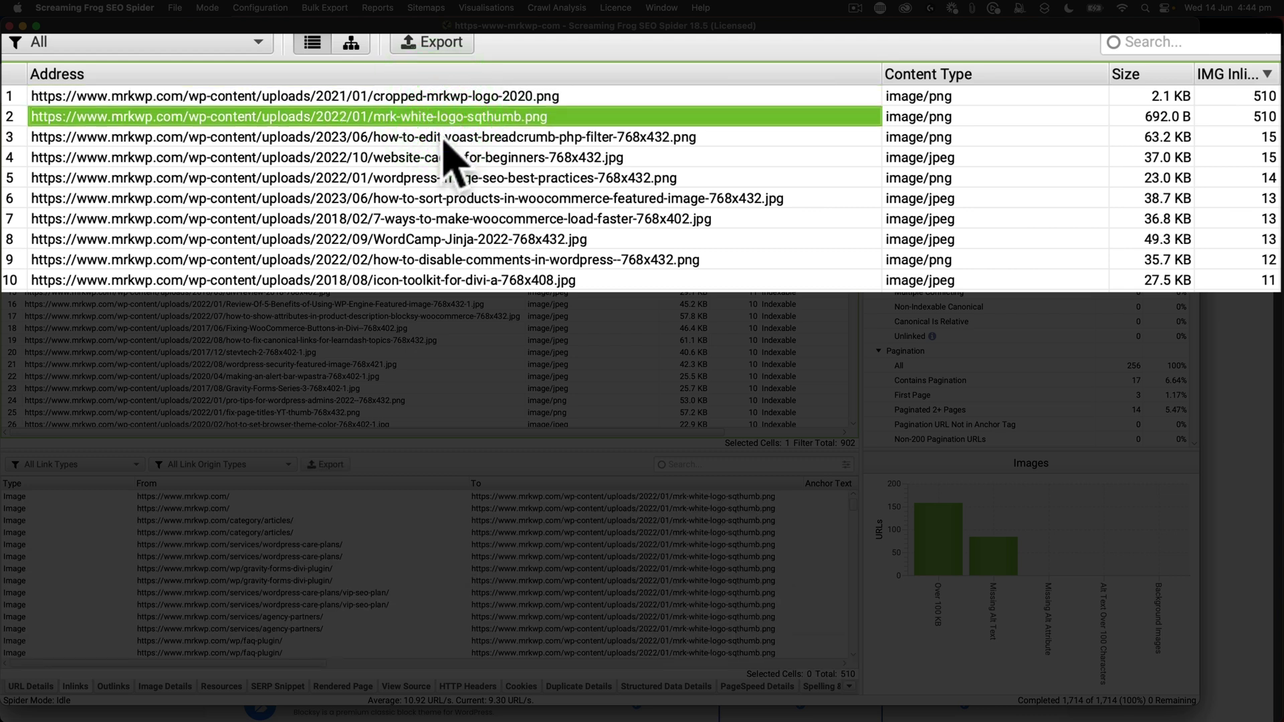
left_click(443, 139)
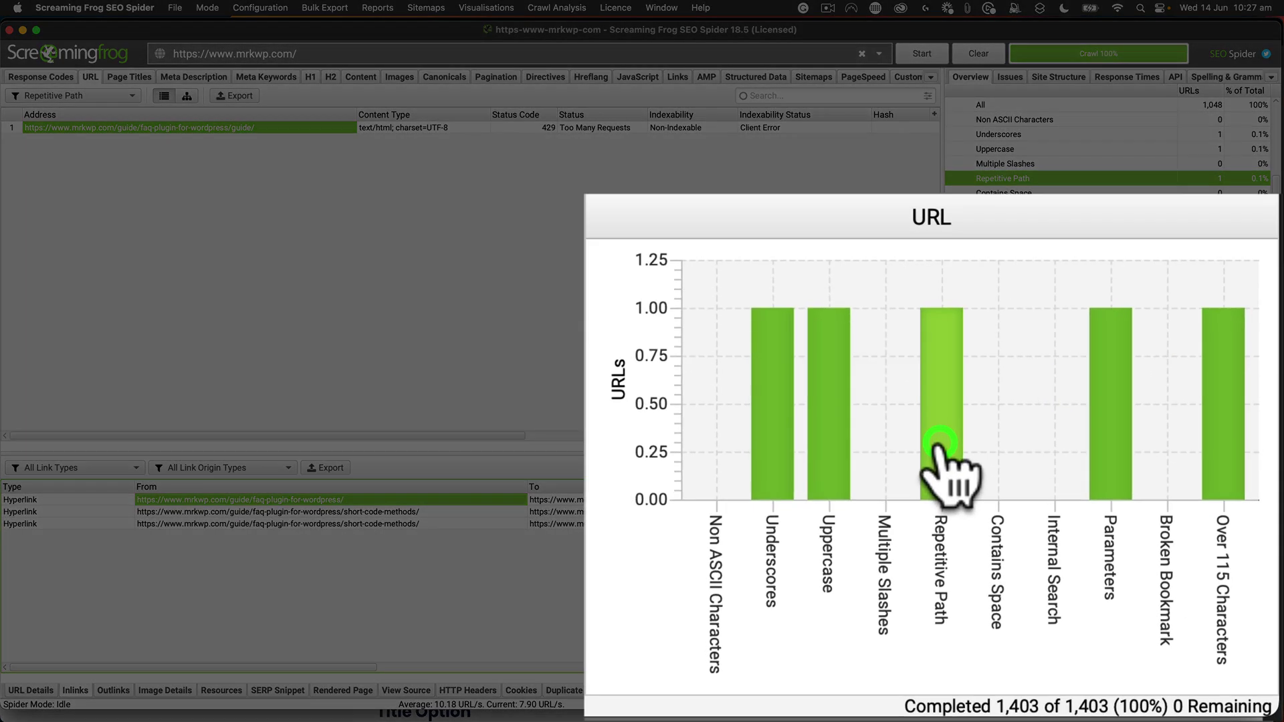
Filter URLs by Repetitive Path, select the flagged guide URL, and open it in the browser.
left_click(1078, 509)
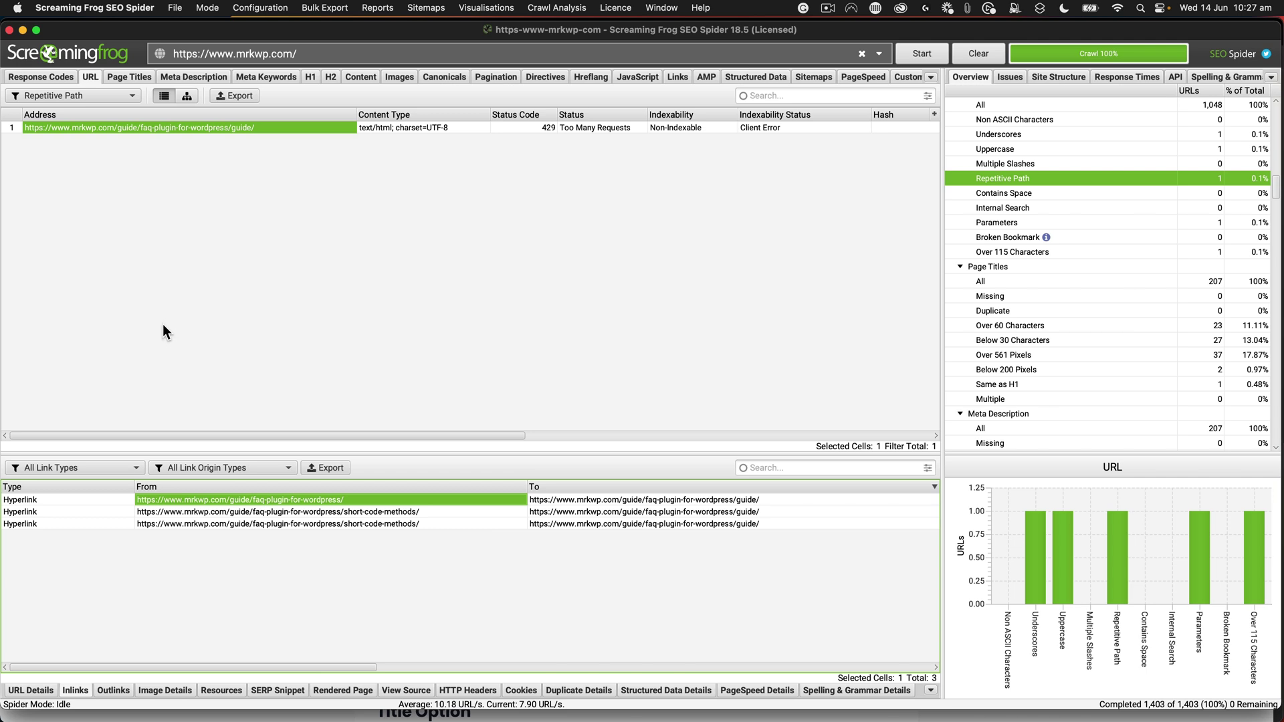
left_click(204, 129)
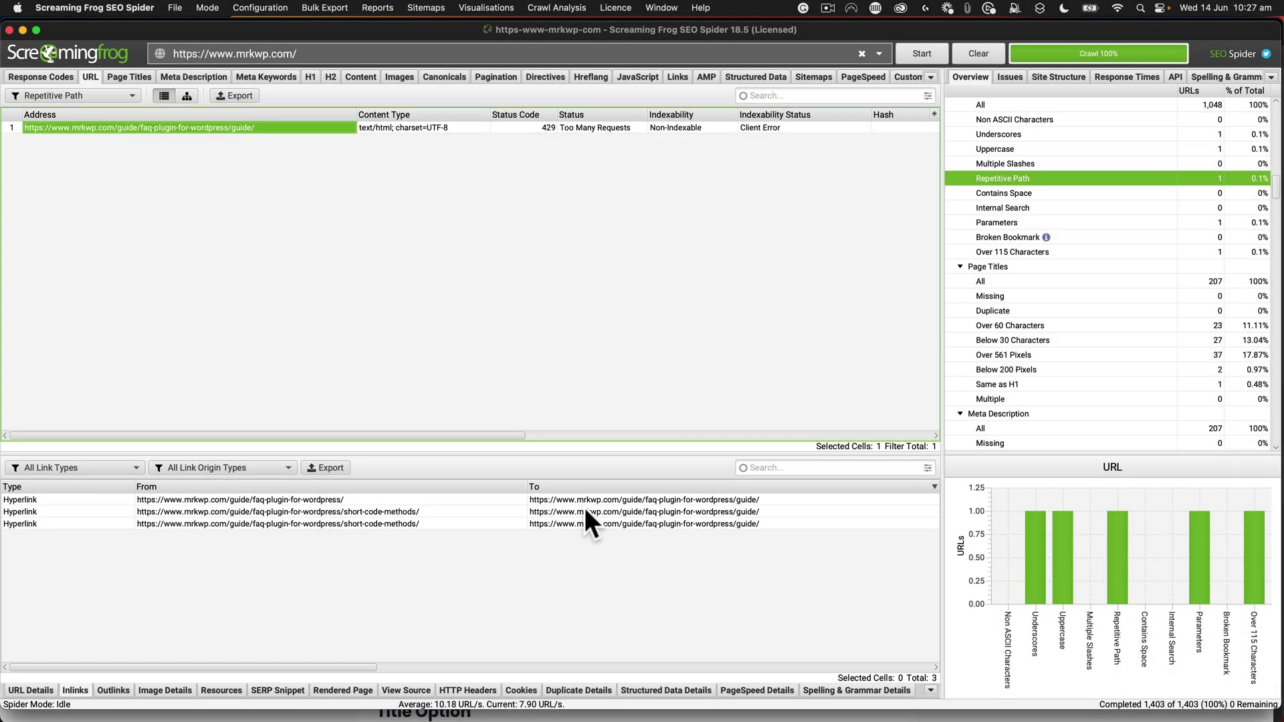
left_click(584, 499)
right_click(506, 475)
left_click(614, 540)
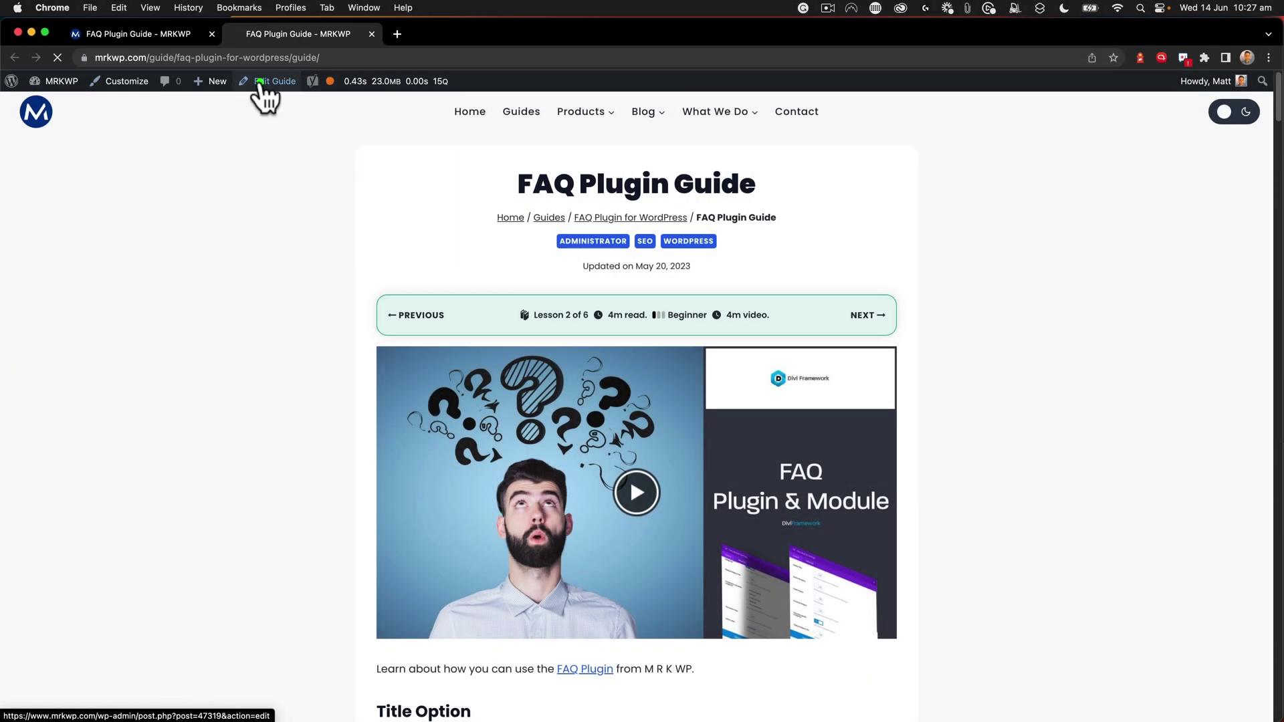
Rename the guide's permalink slug to 'faq-guide', update it, and accept the created redirect.
left_click(260, 83)
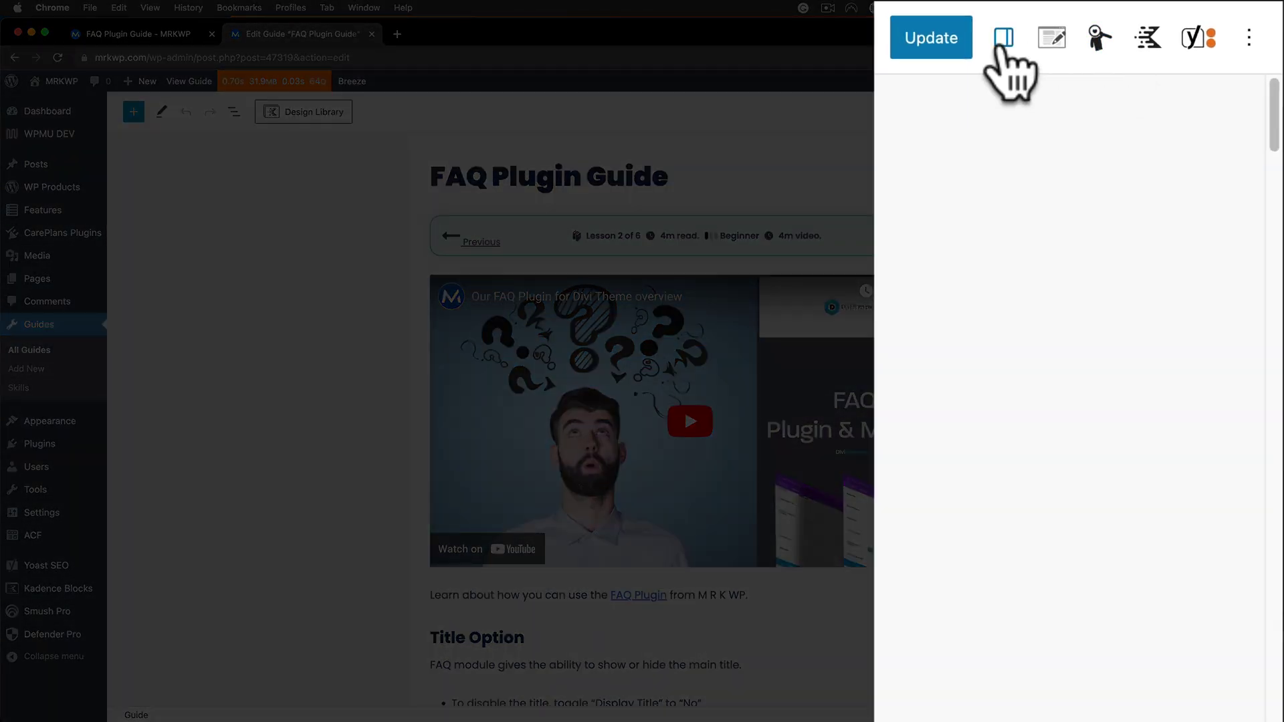
left_click(1128, 112)
left_click(1110, 391)
left_click(948, 552)
type("faq-guide")
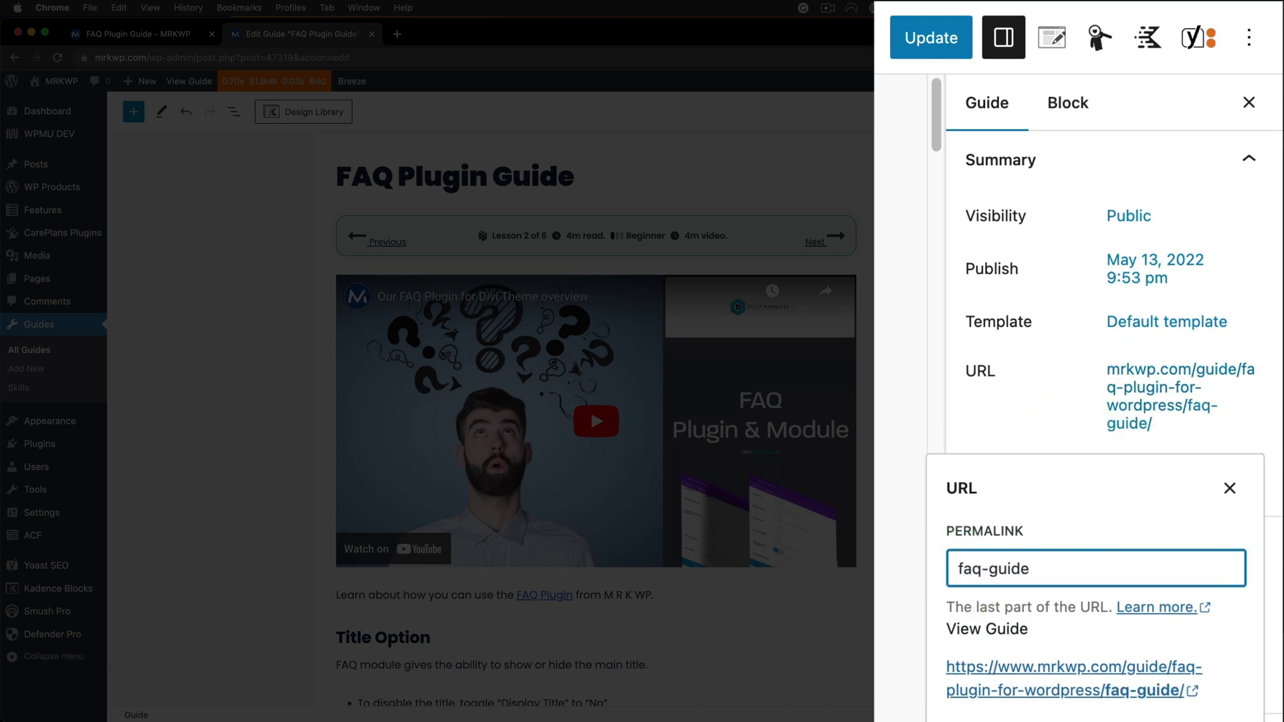
left_click(1064, 566)
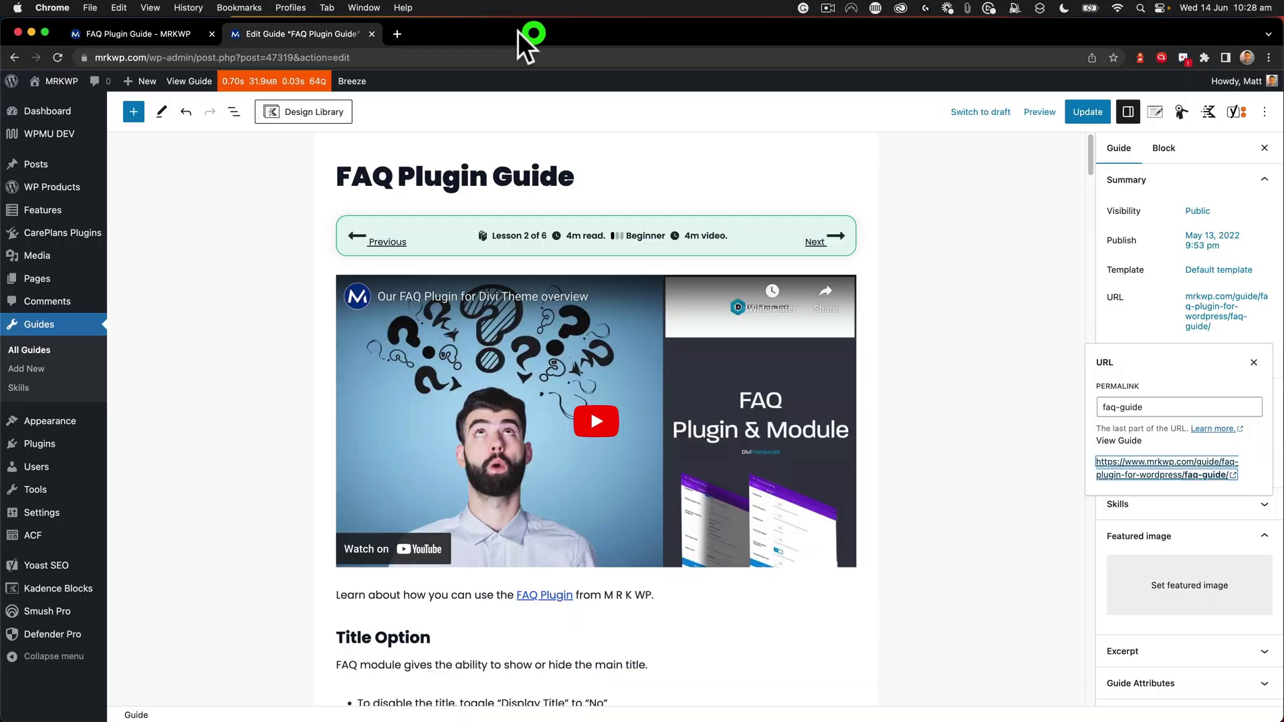
left_click(1254, 364)
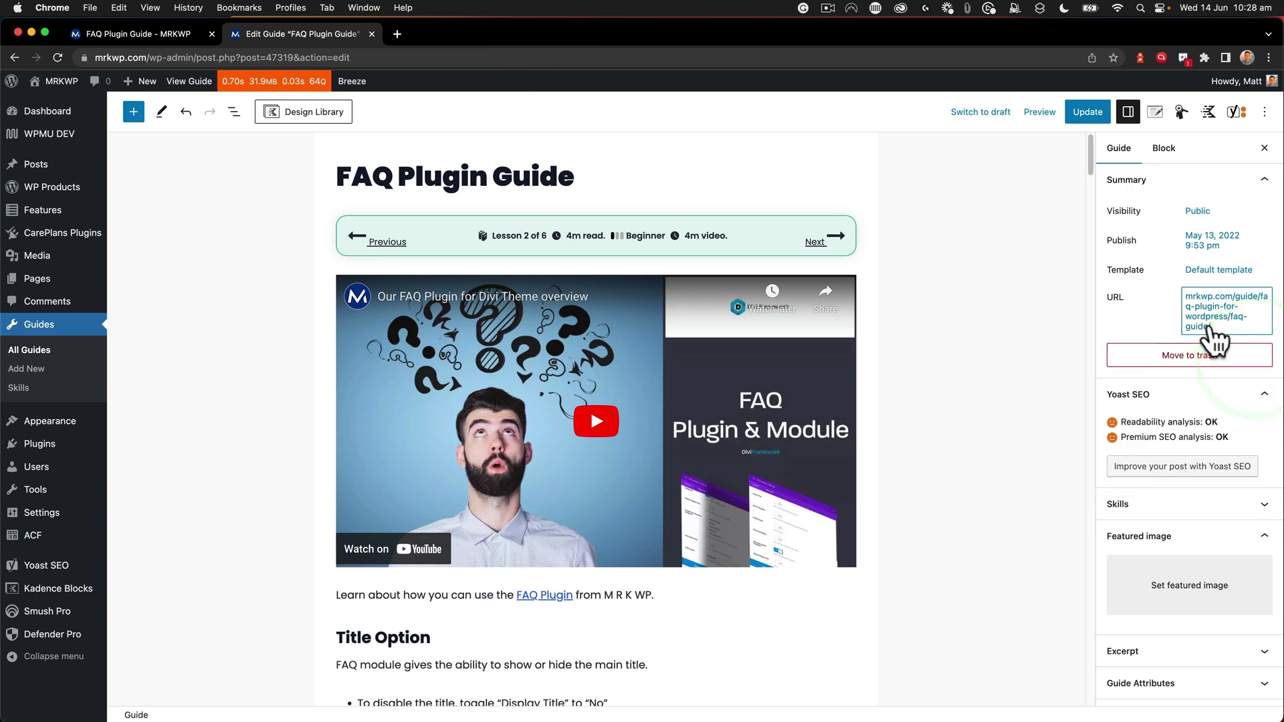
left_click(1087, 112)
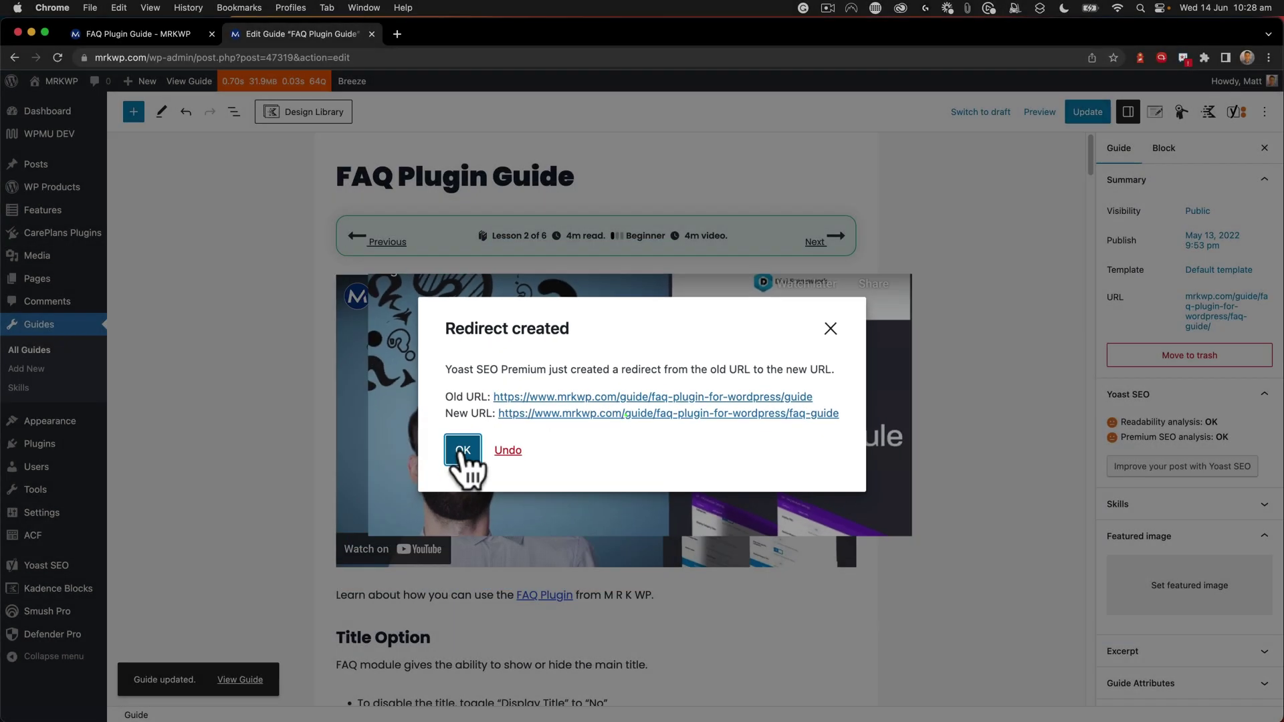
left_click(460, 452)
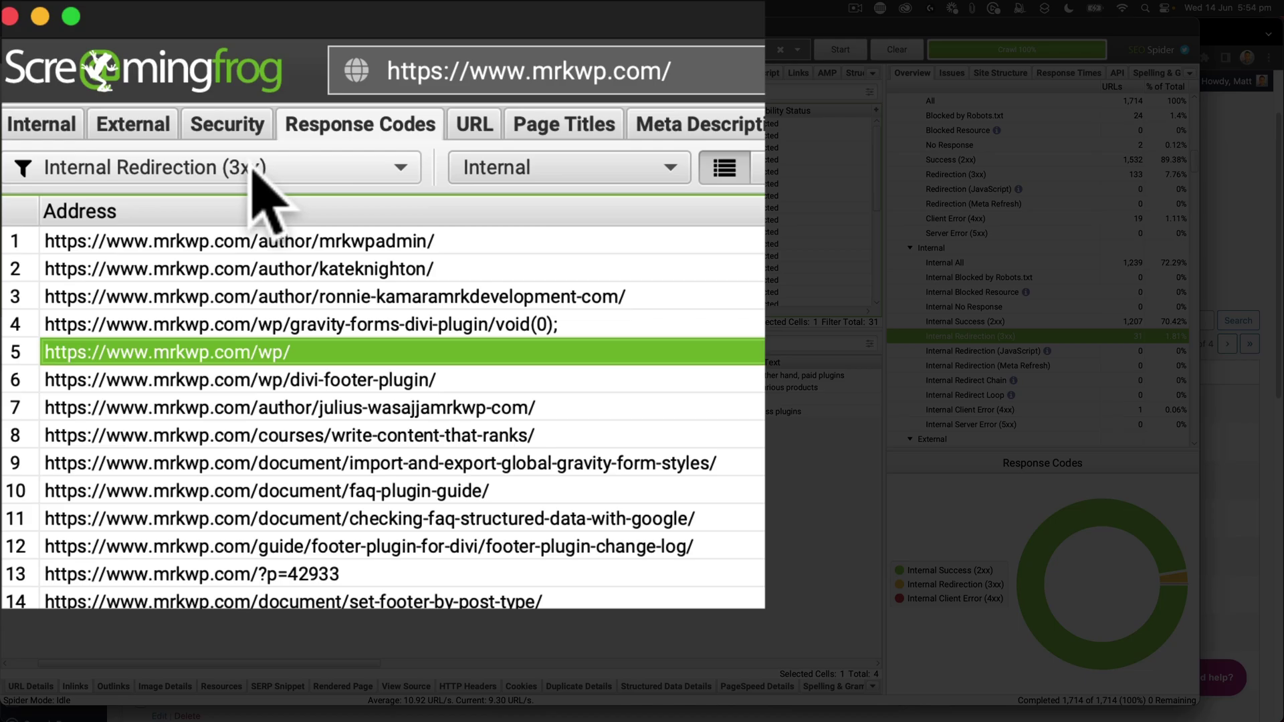
Sort Internal Redirection results by Inlinks and select the /wp/ redirect to review its four linking pages.
left_click(114, 91)
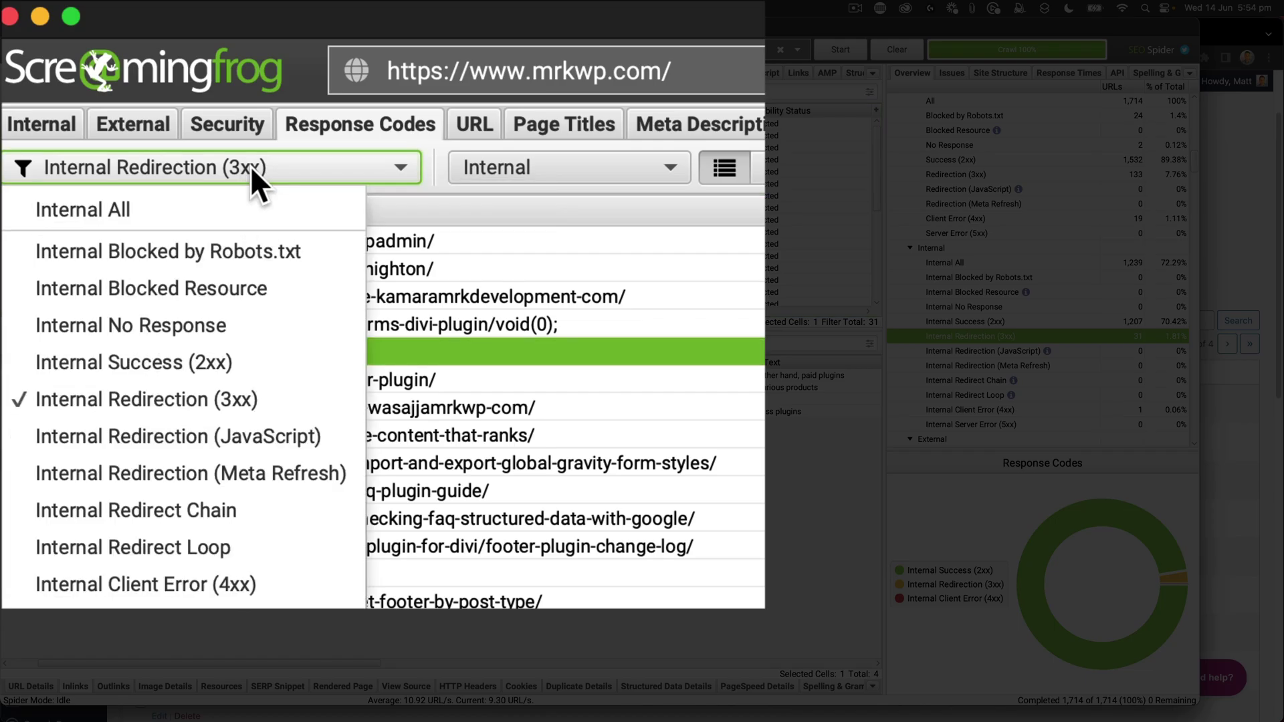
left_click(295, 402)
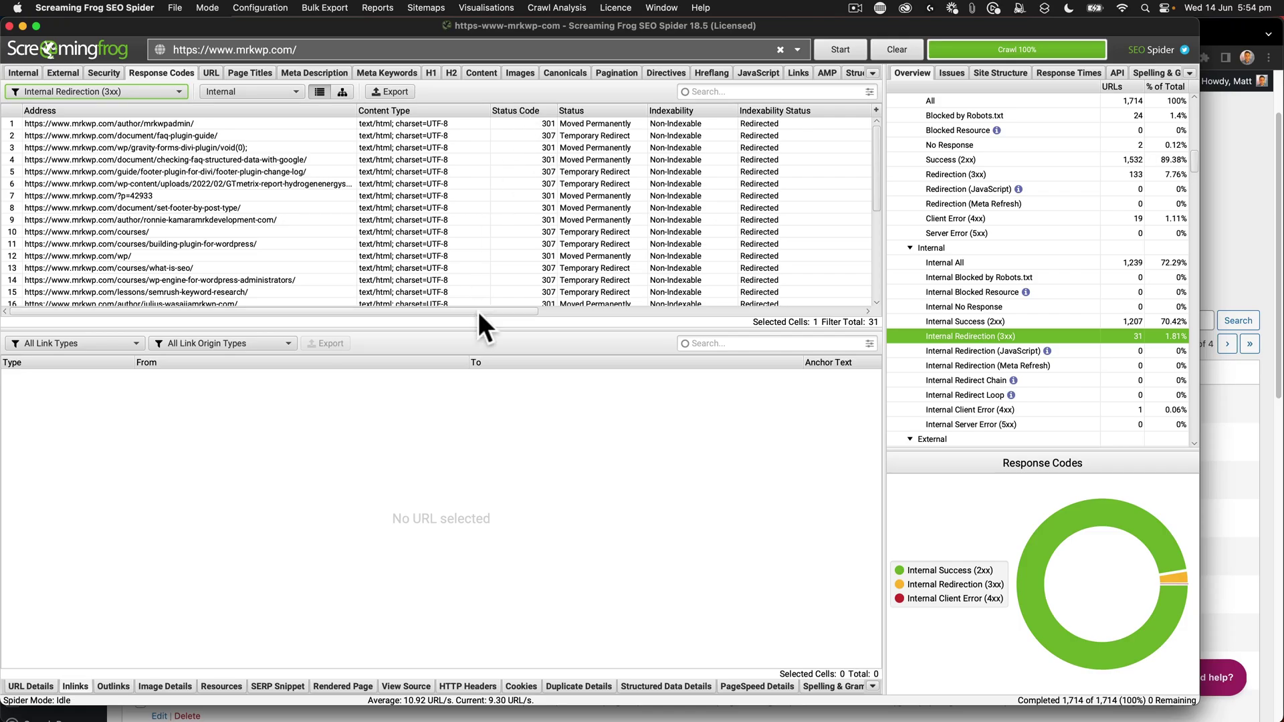
left_click_drag(479, 312, 689, 307)
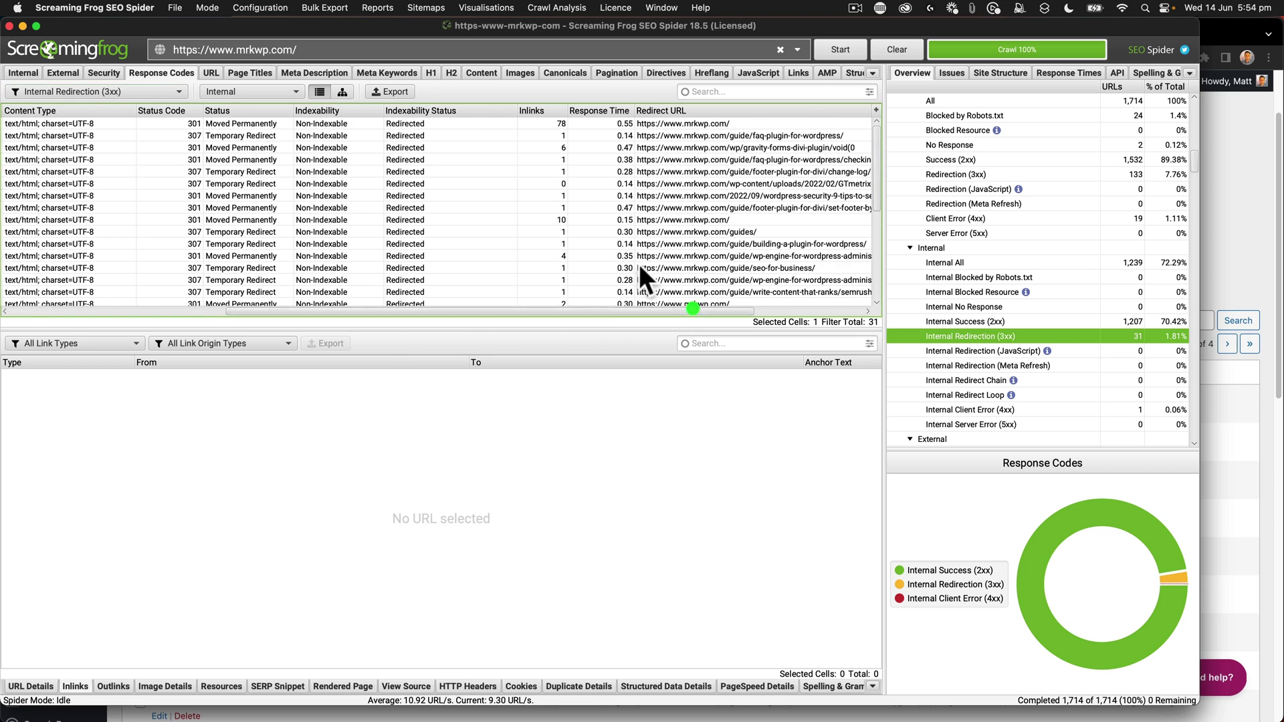
left_click(545, 108)
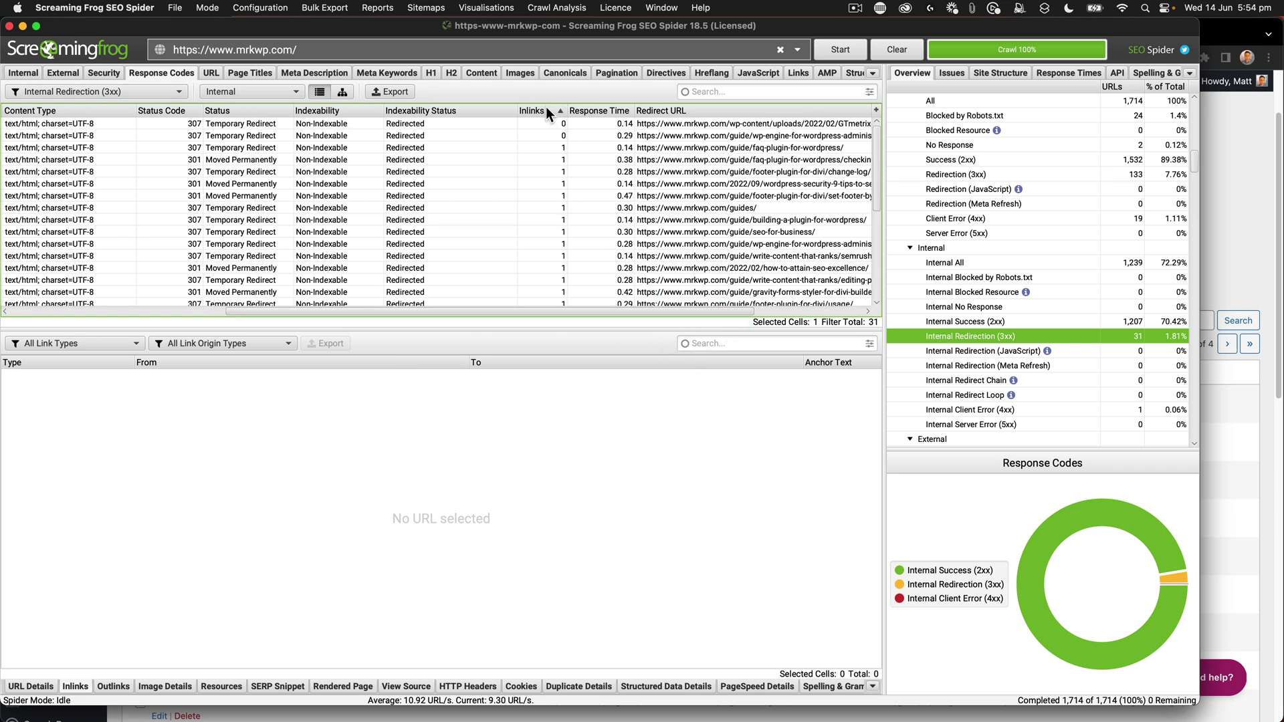
left_click_drag(565, 311, 292, 309)
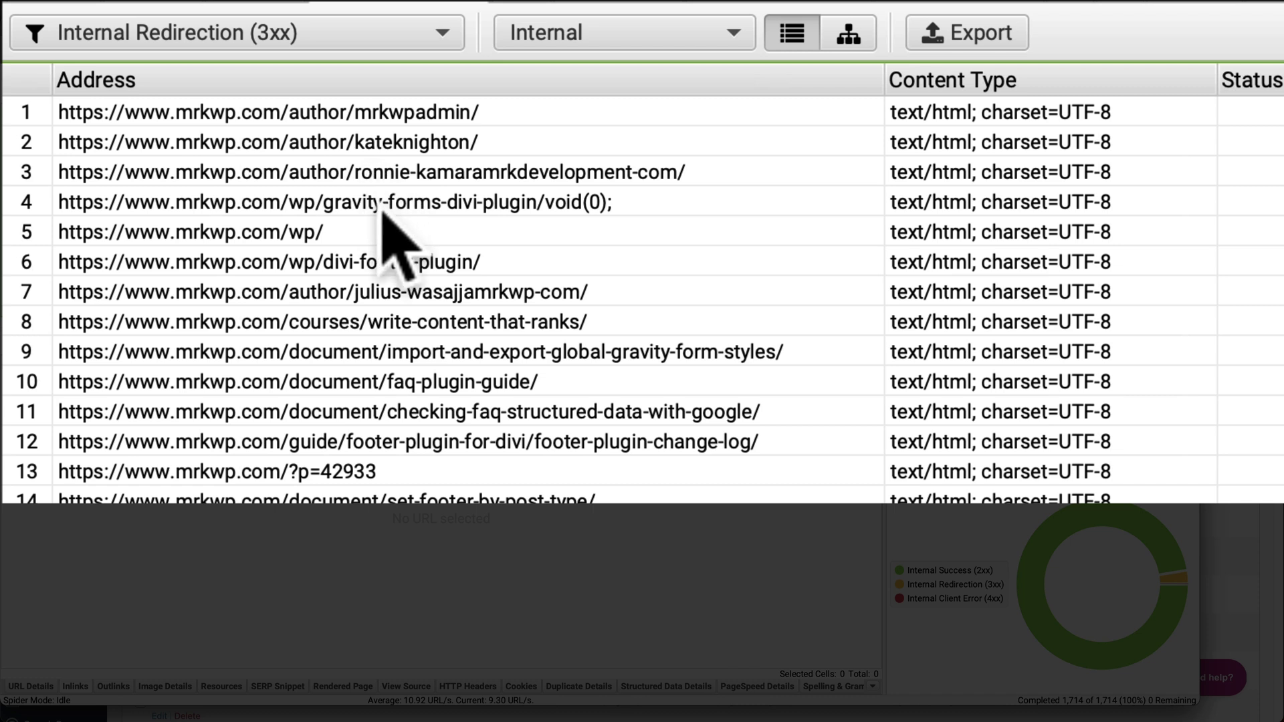
left_click(381, 207)
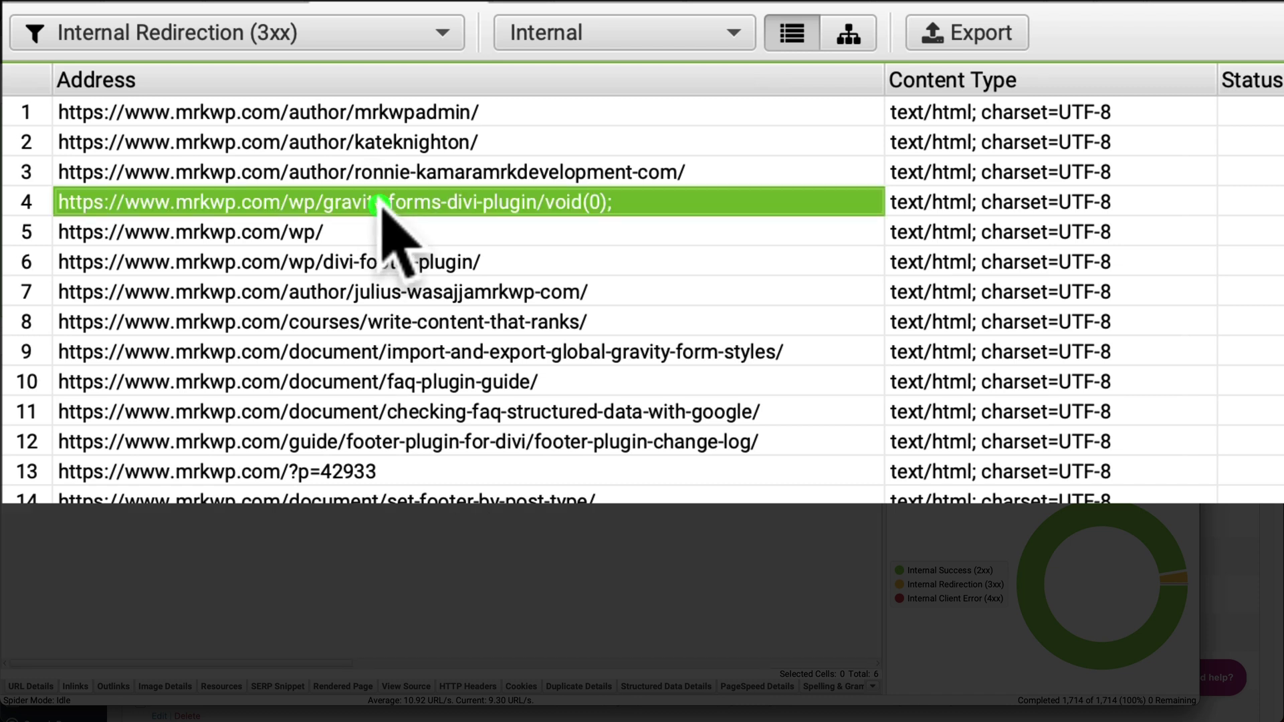
left_click(349, 231)
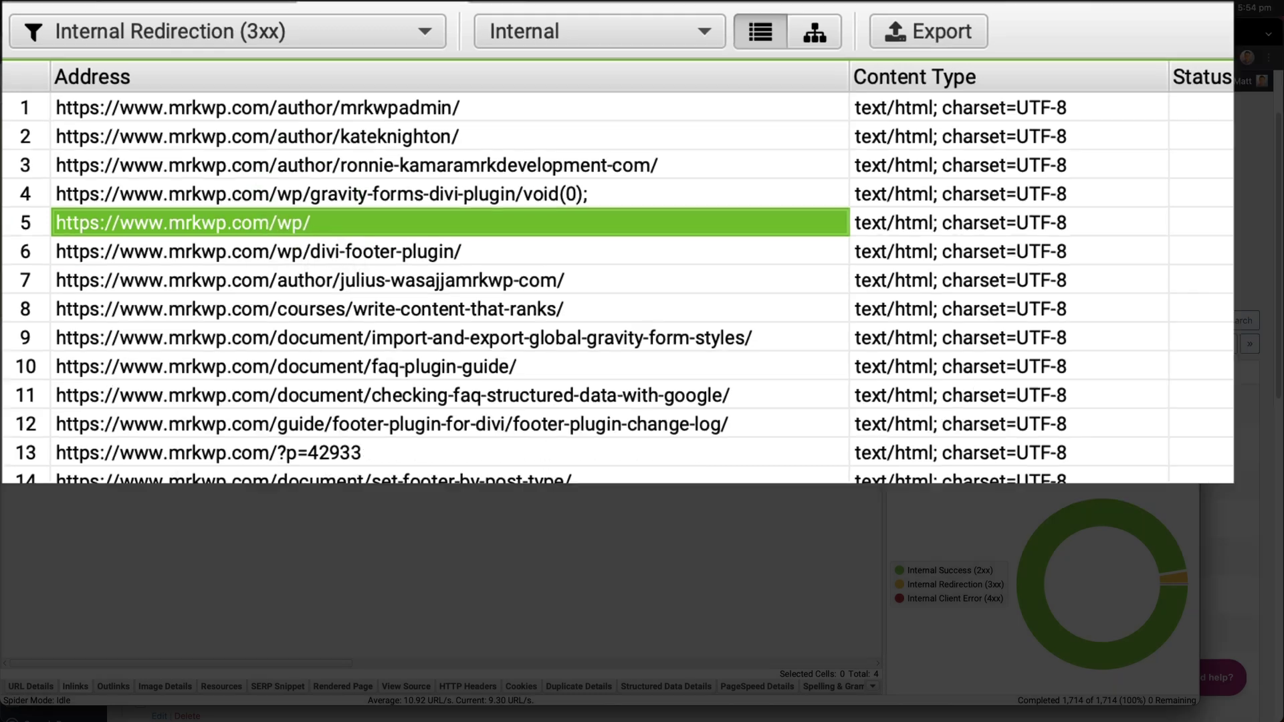
scroll(438, 311, "right", 5)
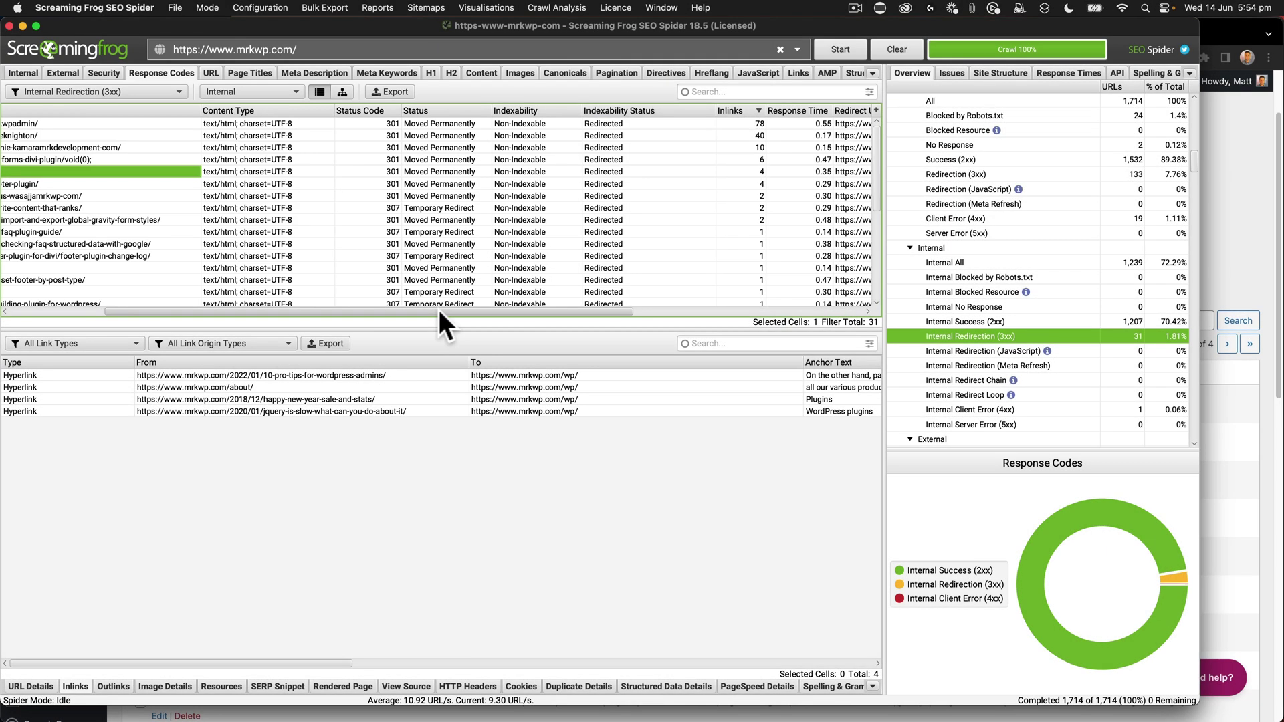
left_click_drag(439, 310, 496, 311)
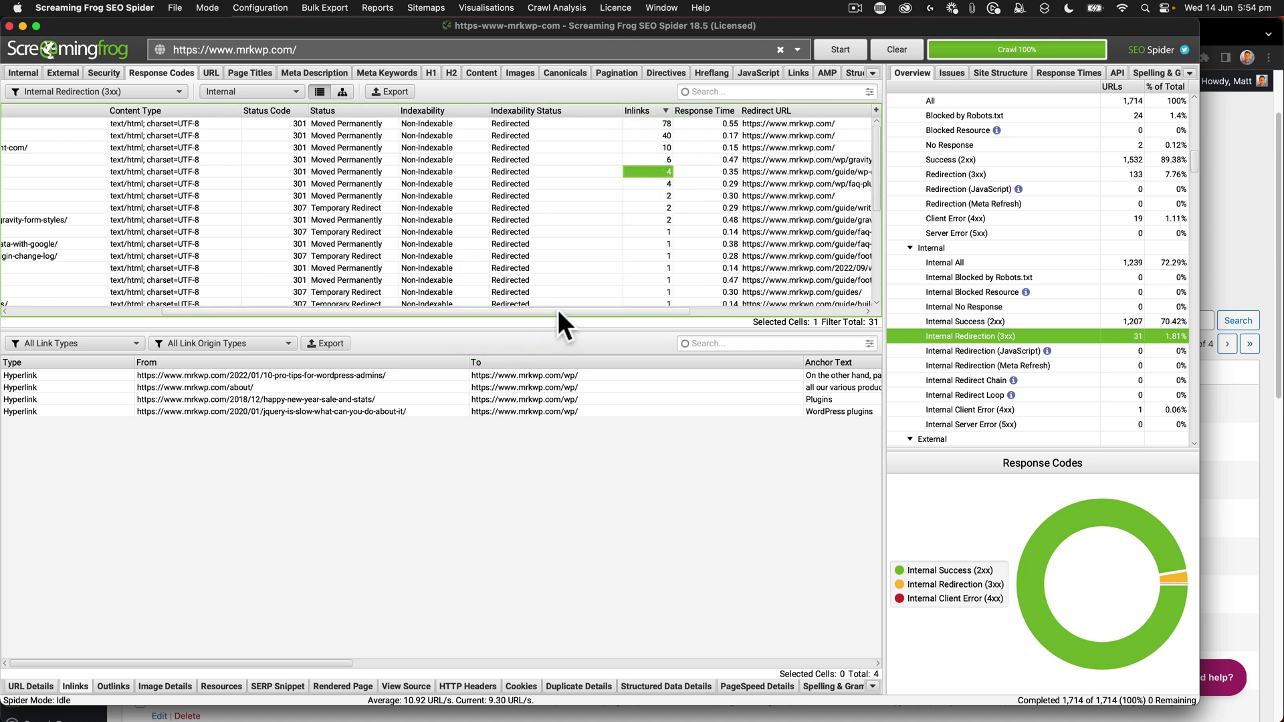
left_click_drag(558, 310, 231, 327)
left_click(254, 374)
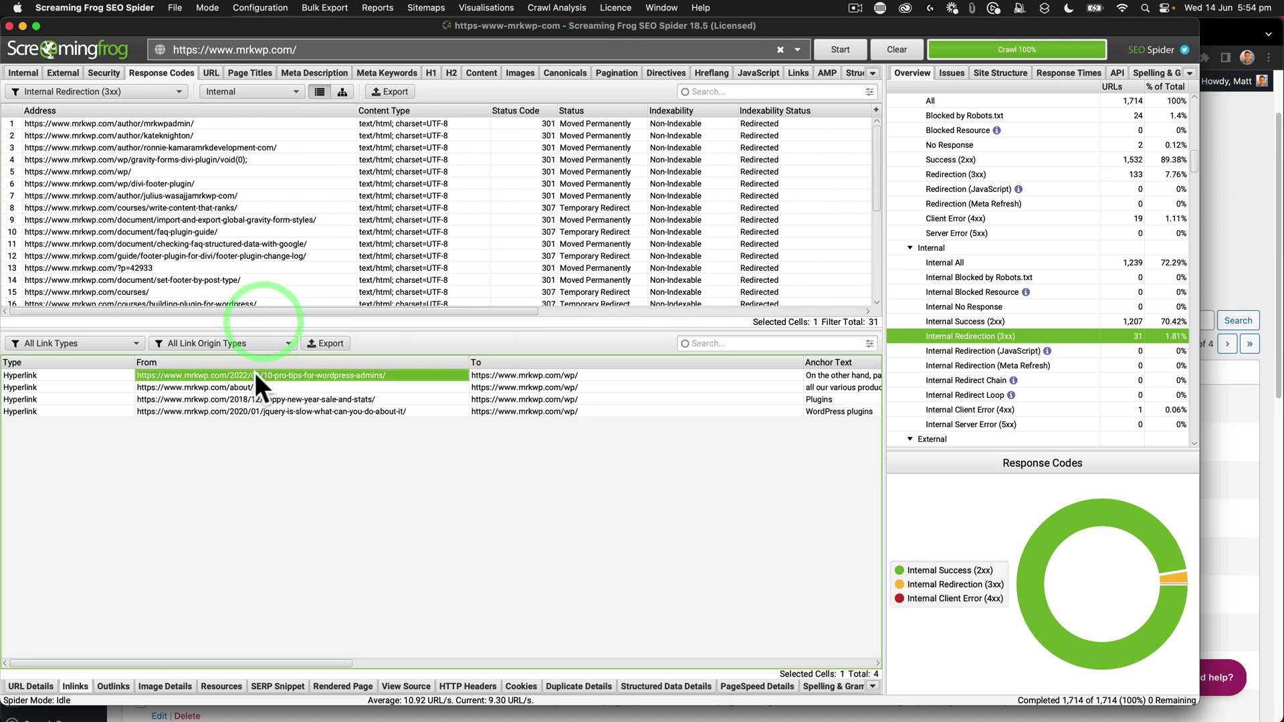
Open the WP Products page from the linked /wp/ address and select its full URL.
left_click(513, 375)
right_click(513, 374)
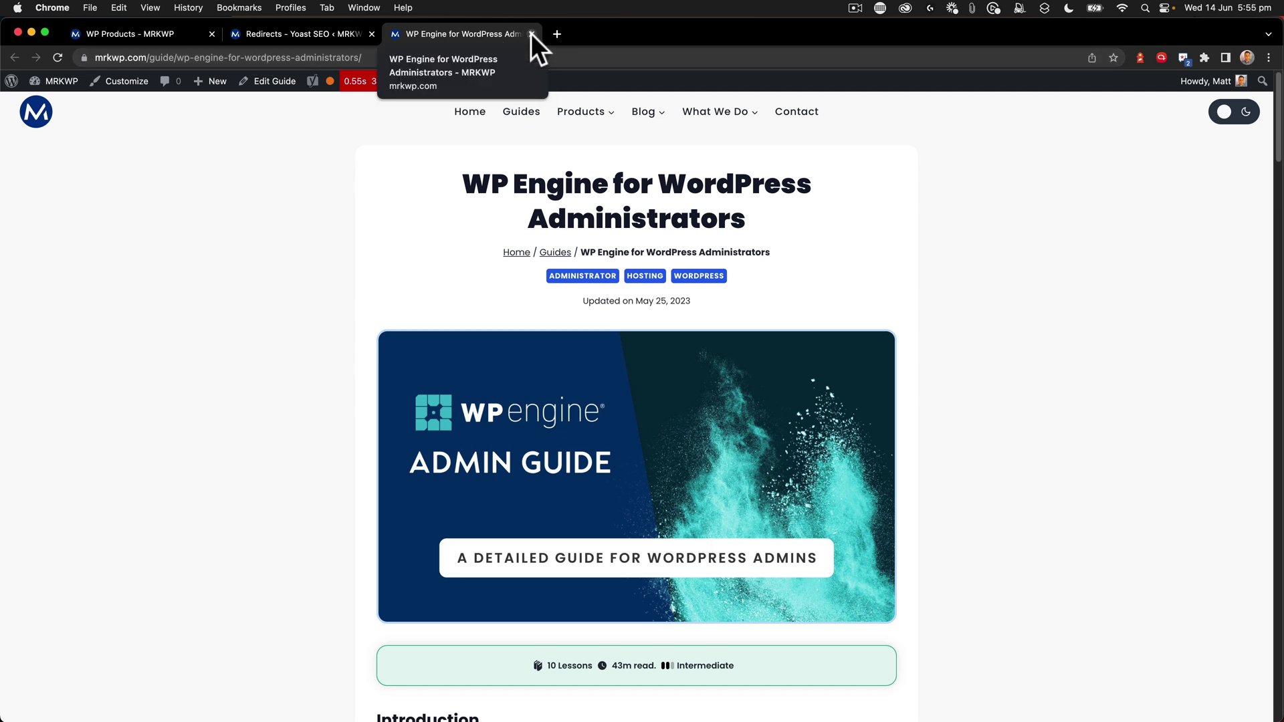
left_click(580, 119)
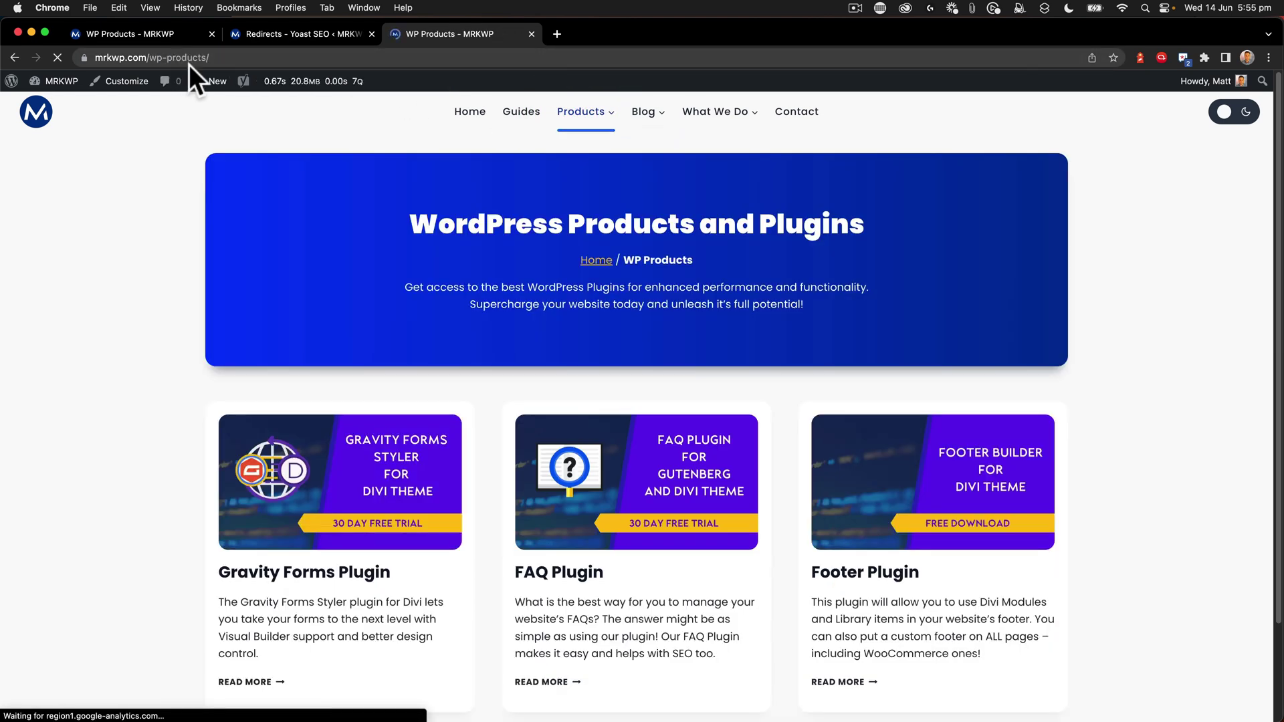
left_click(210, 57)
key("super+c")
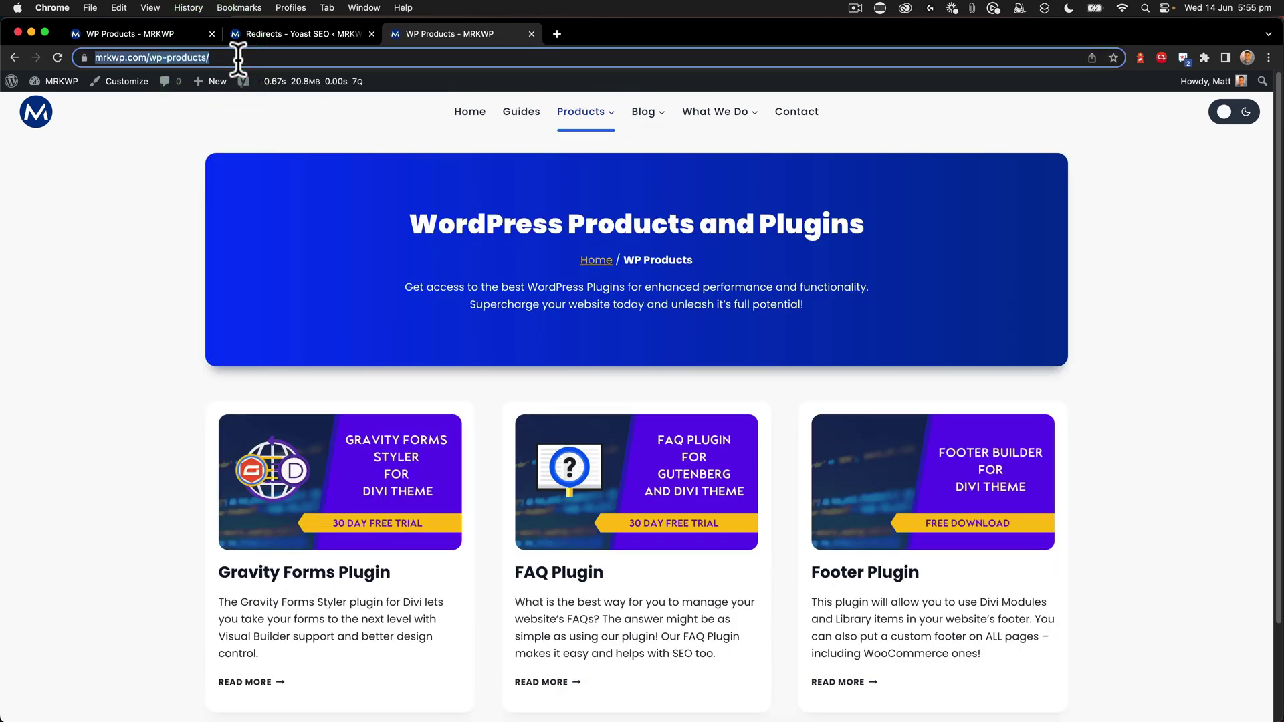
In Yoast Redirects, enter /wp-products/ as the destination and clear the old URL field.
left_click(273, 32)
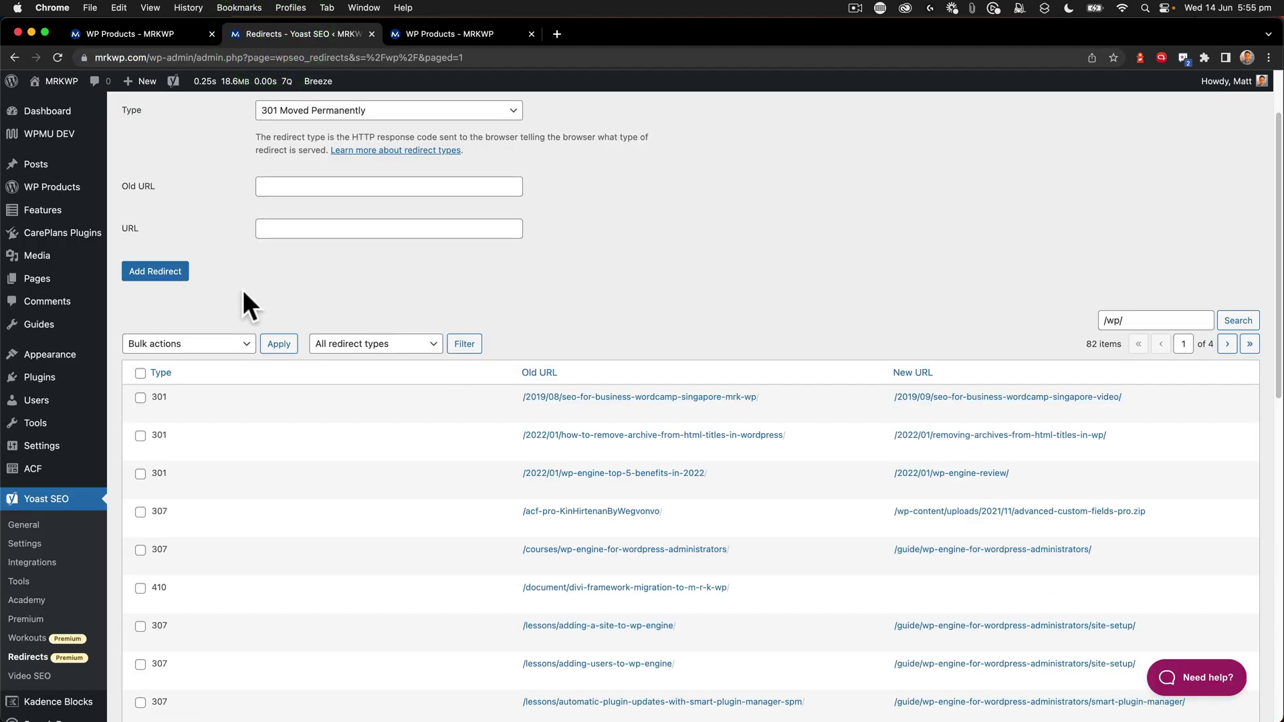
scroll(243, 291, "up", 2)
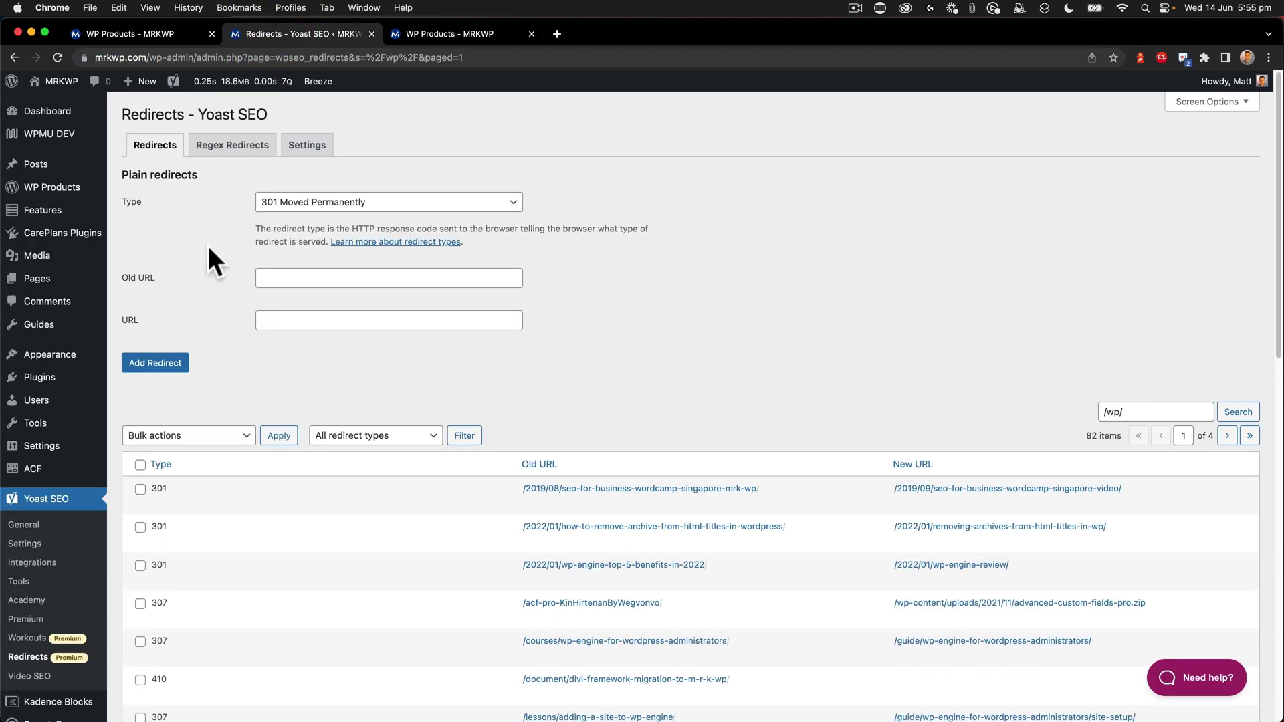
left_click(293, 278)
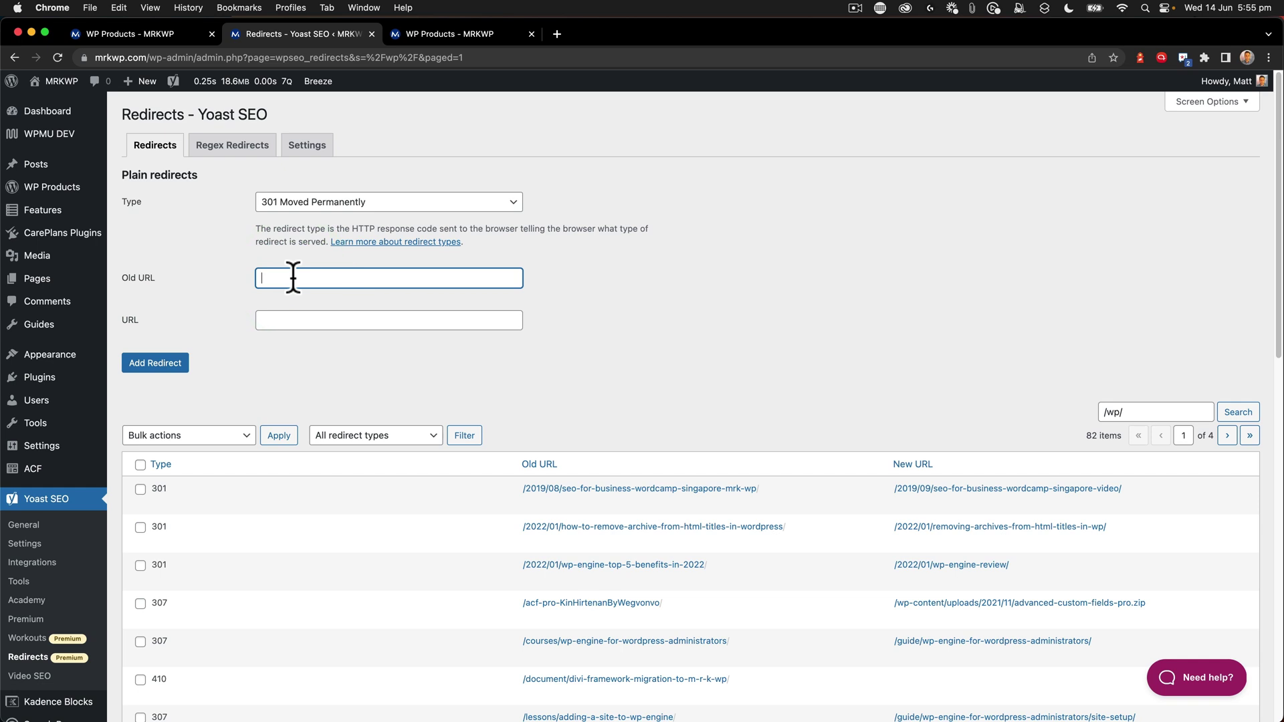
key("super+v")
left_click_drag(362, 277, 190, 285)
key("super+v")
triple_click(486, 279)
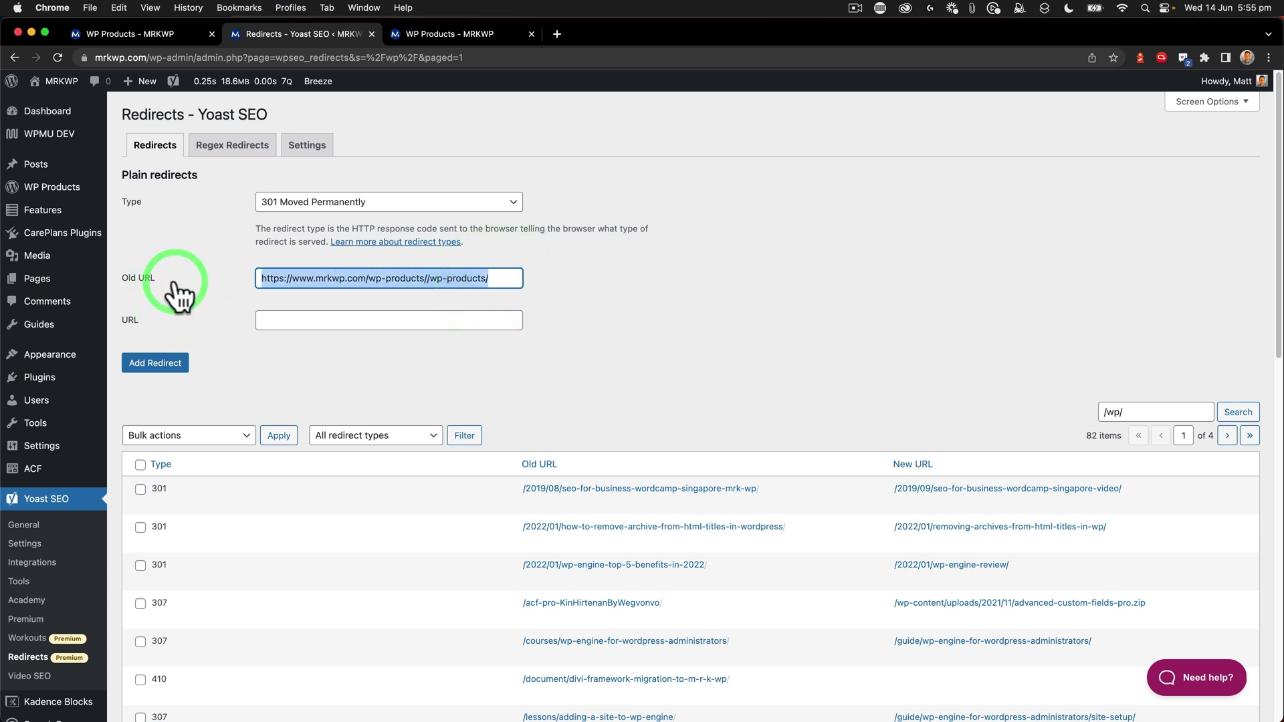
key("BackSpace")
left_click(274, 318)
key("super+v")
left_click_drag(365, 321, 226, 328)
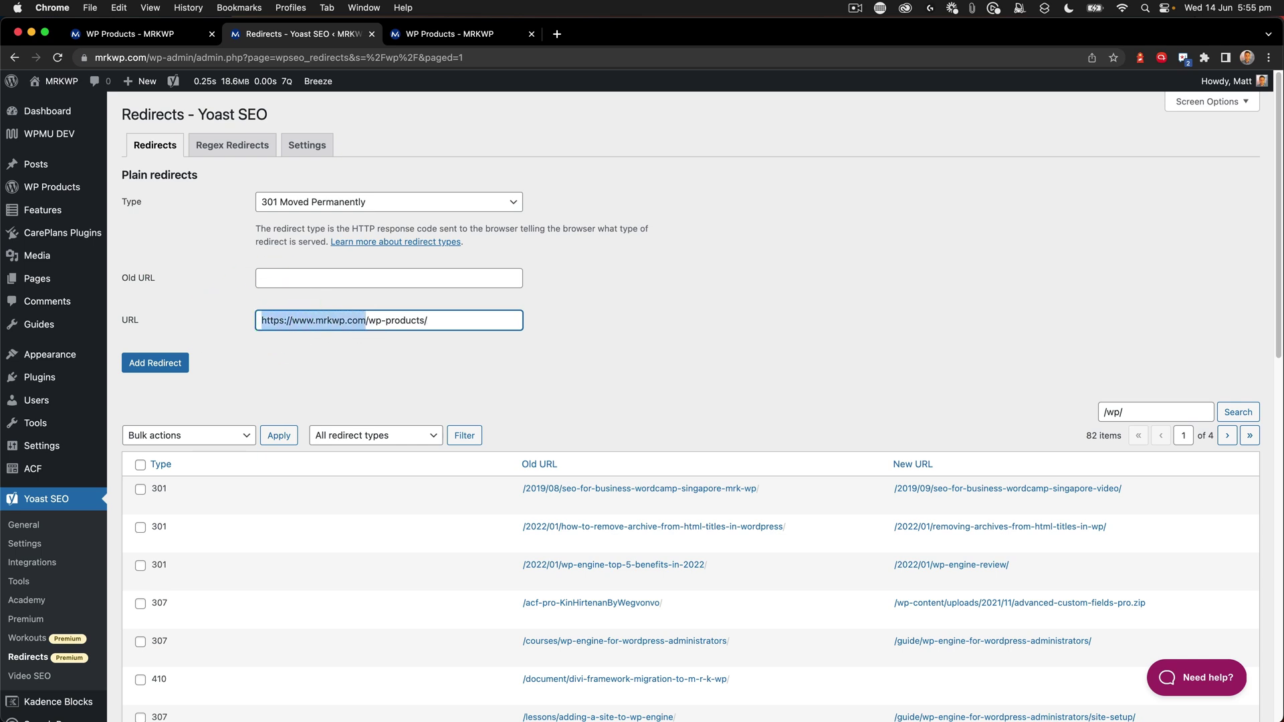
key("BackSpace")
left_click(277, 278)
Copy the /wp/ address from Screaming Frog and add the /wp to /wp-products redirect.
key("super+Tab")
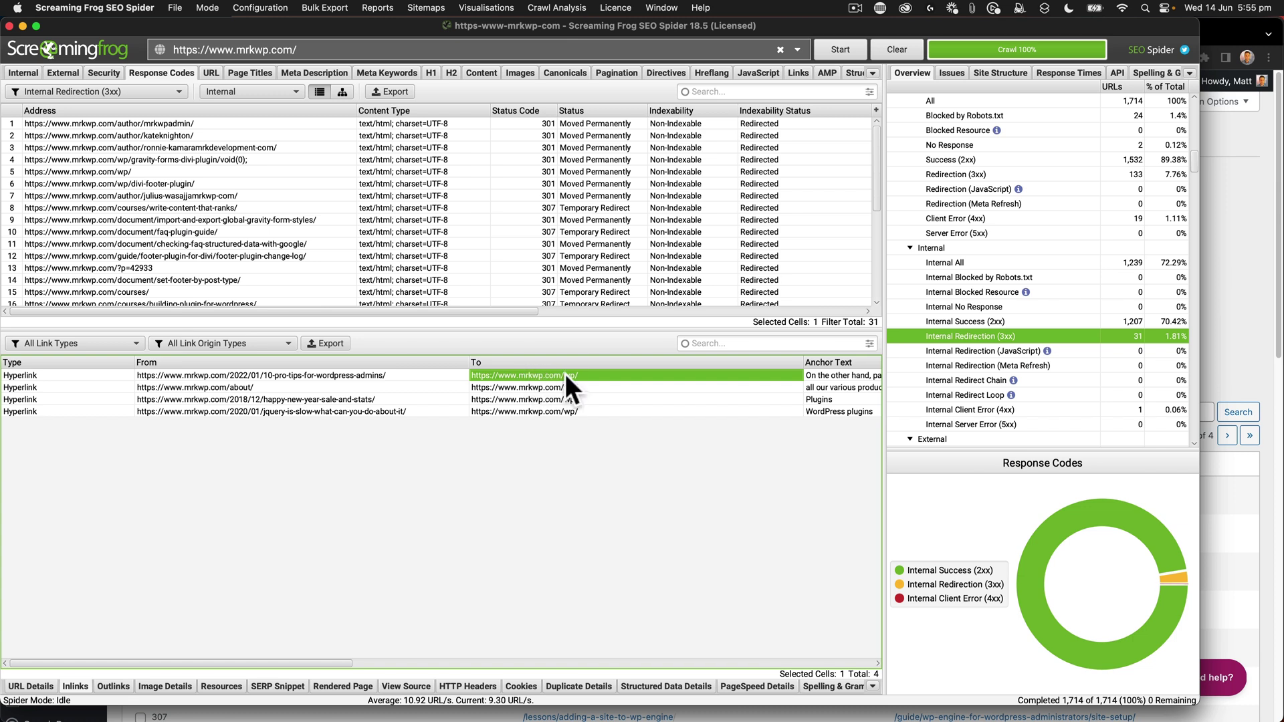
right_click(565, 374)
left_click(593, 383)
key("super+Tab")
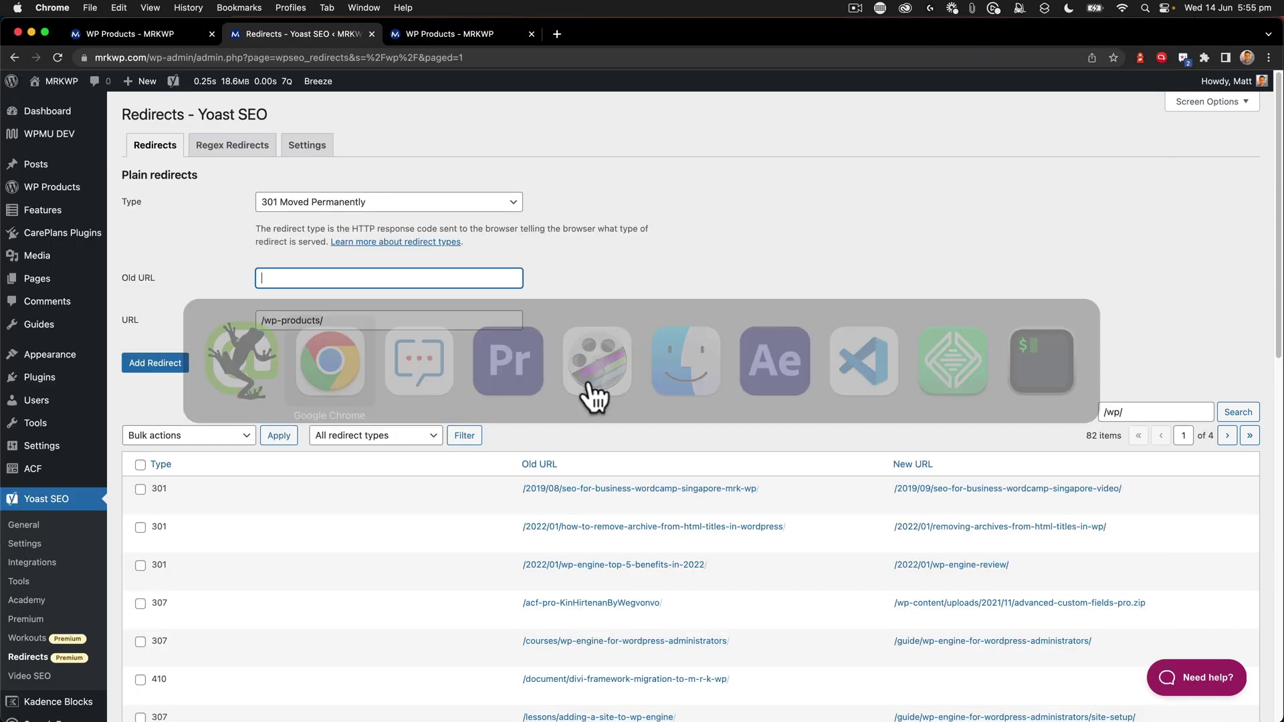
left_click(161, 362)
left_click(780, 427)
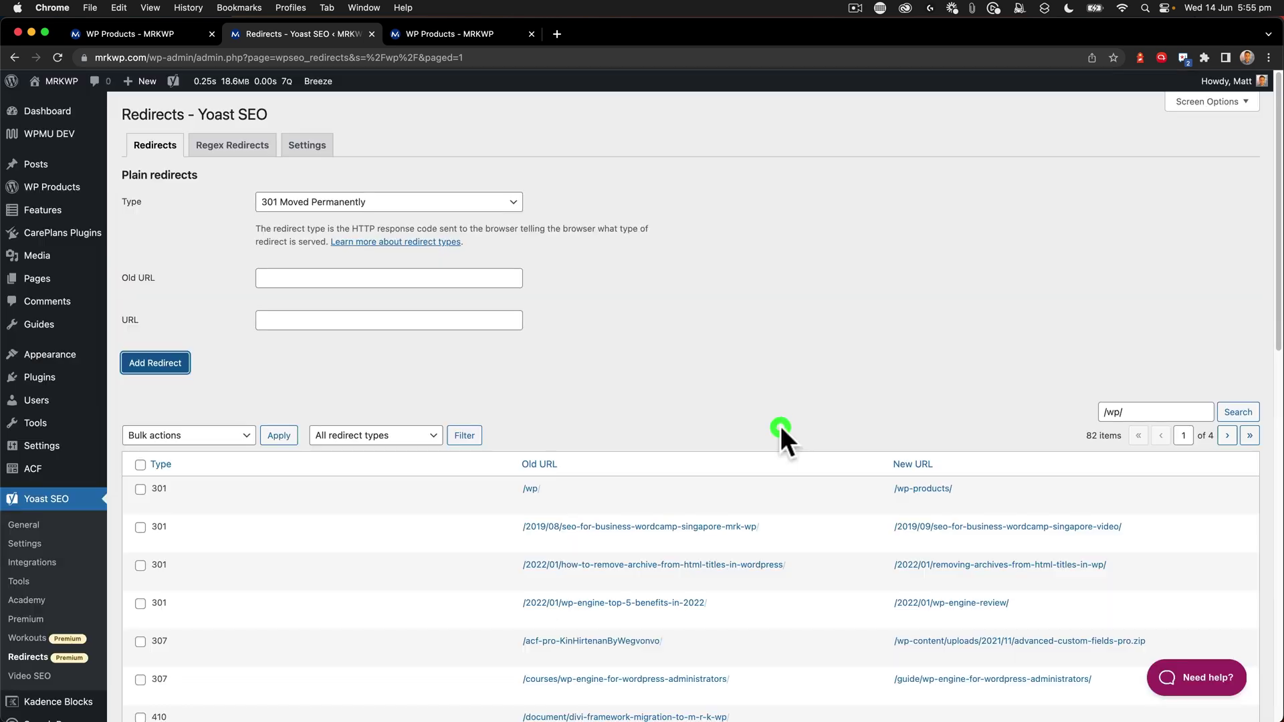
Change the /wp redirect to a 307 Temporary Redirect and test it in a new tab.
left_click(159, 502)
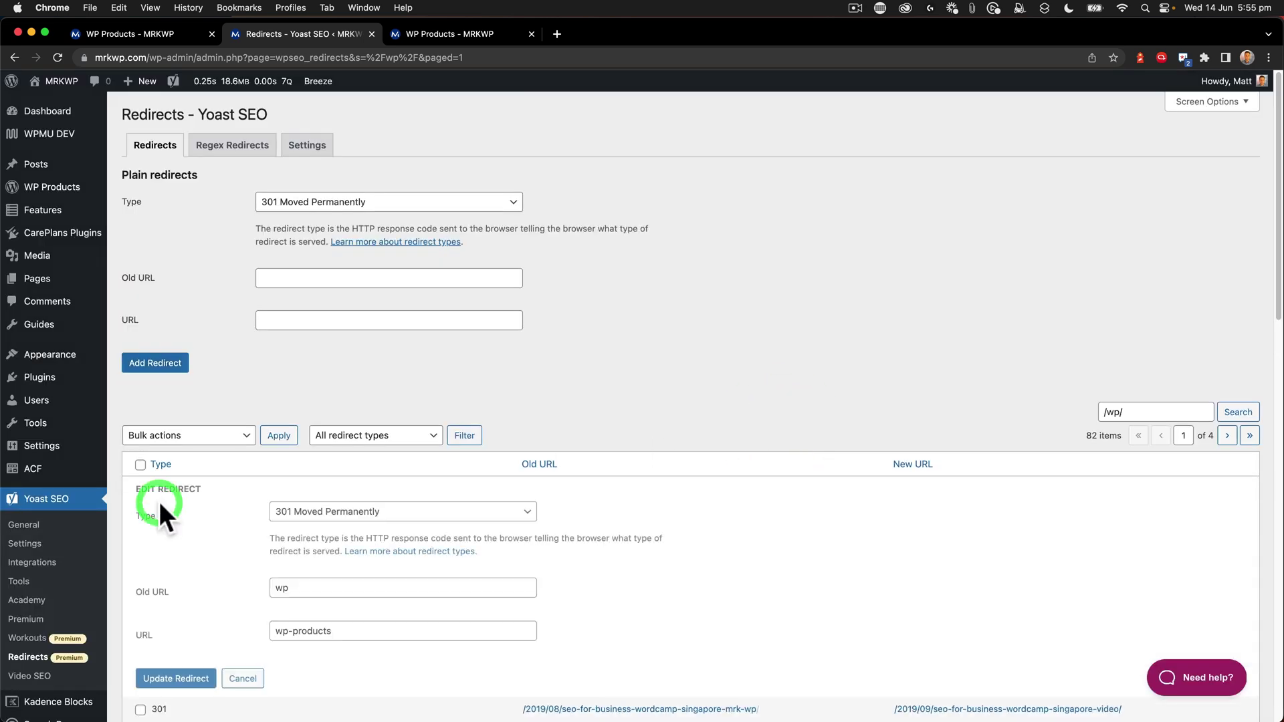
left_click(315, 513)
left_click(338, 542)
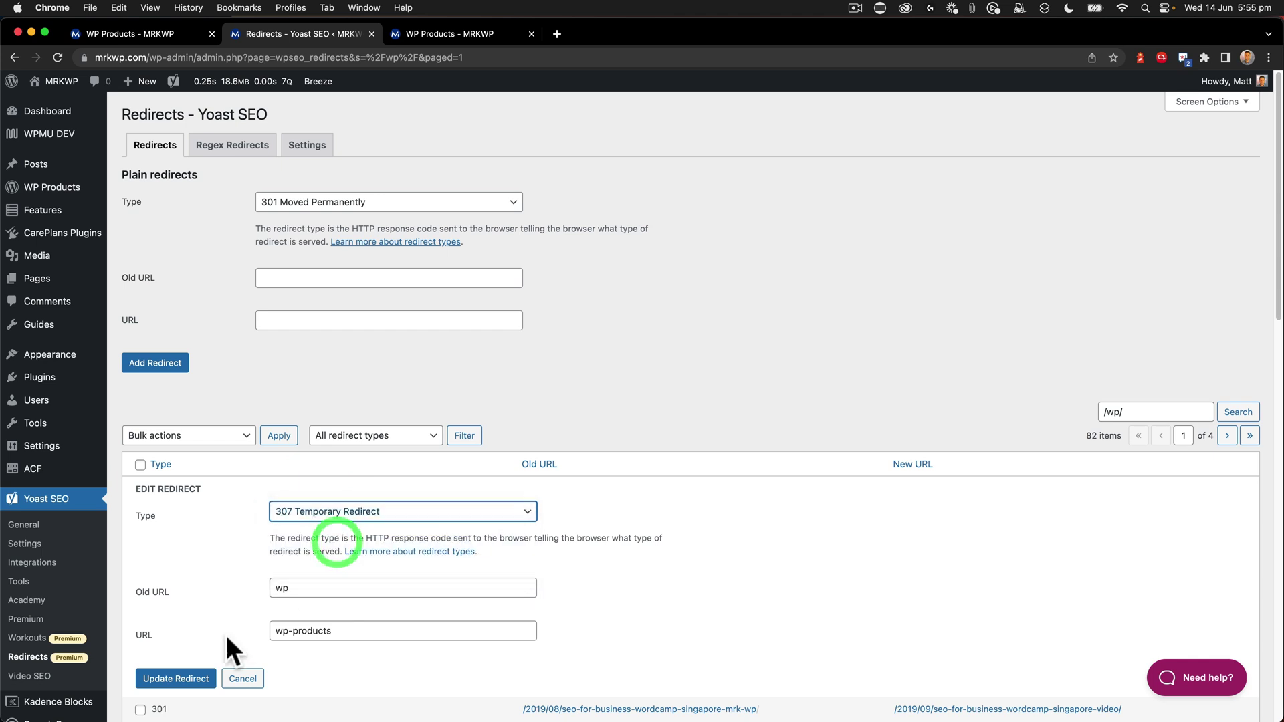
left_click(175, 679)
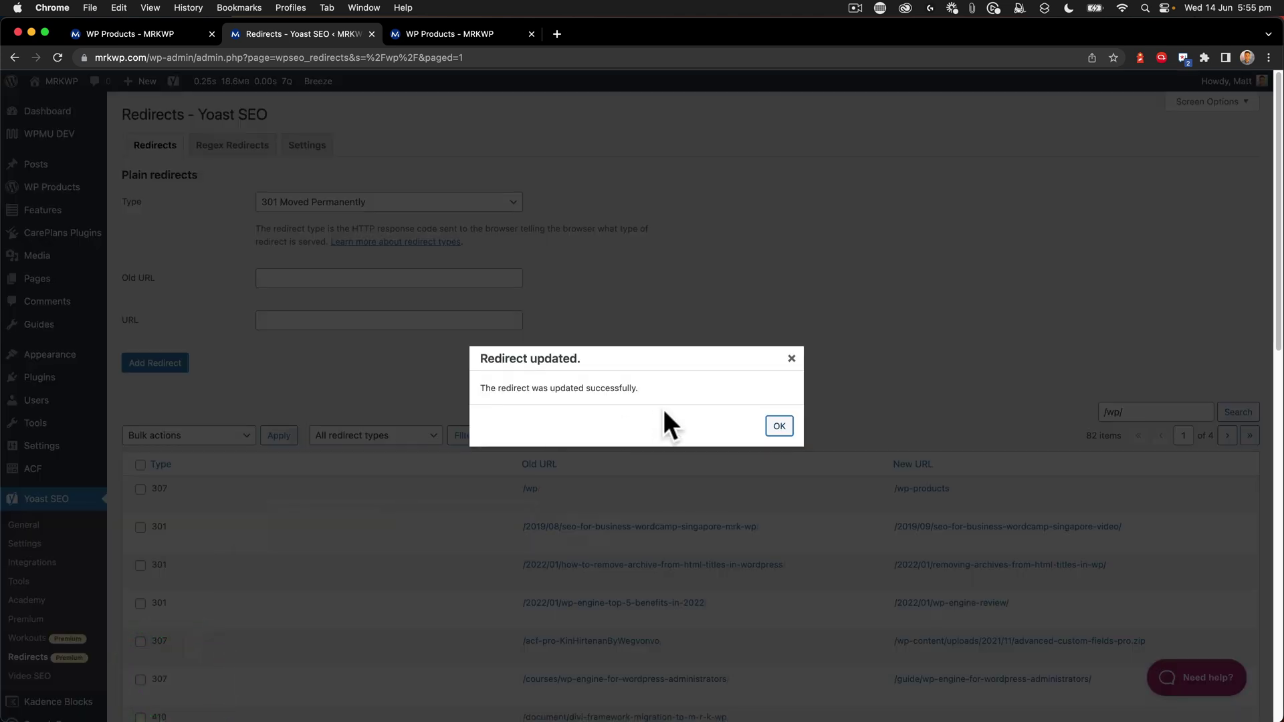
left_click(780, 426)
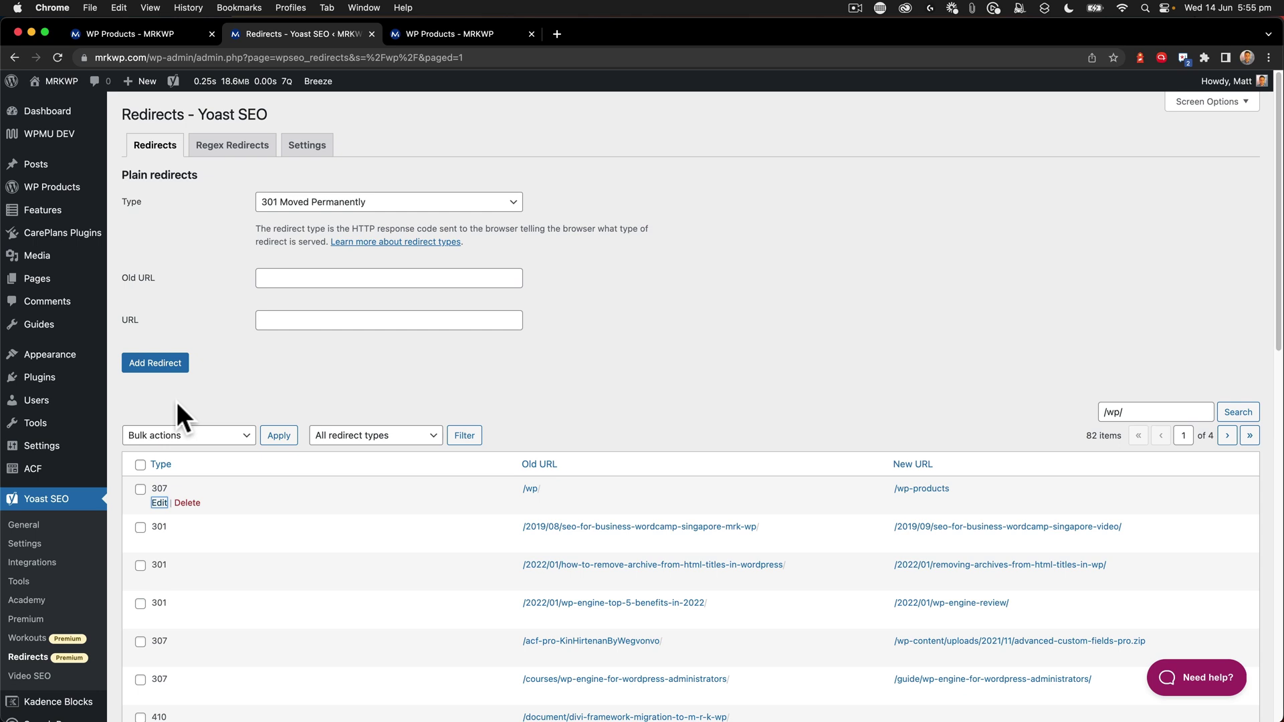
left_click(528, 491)
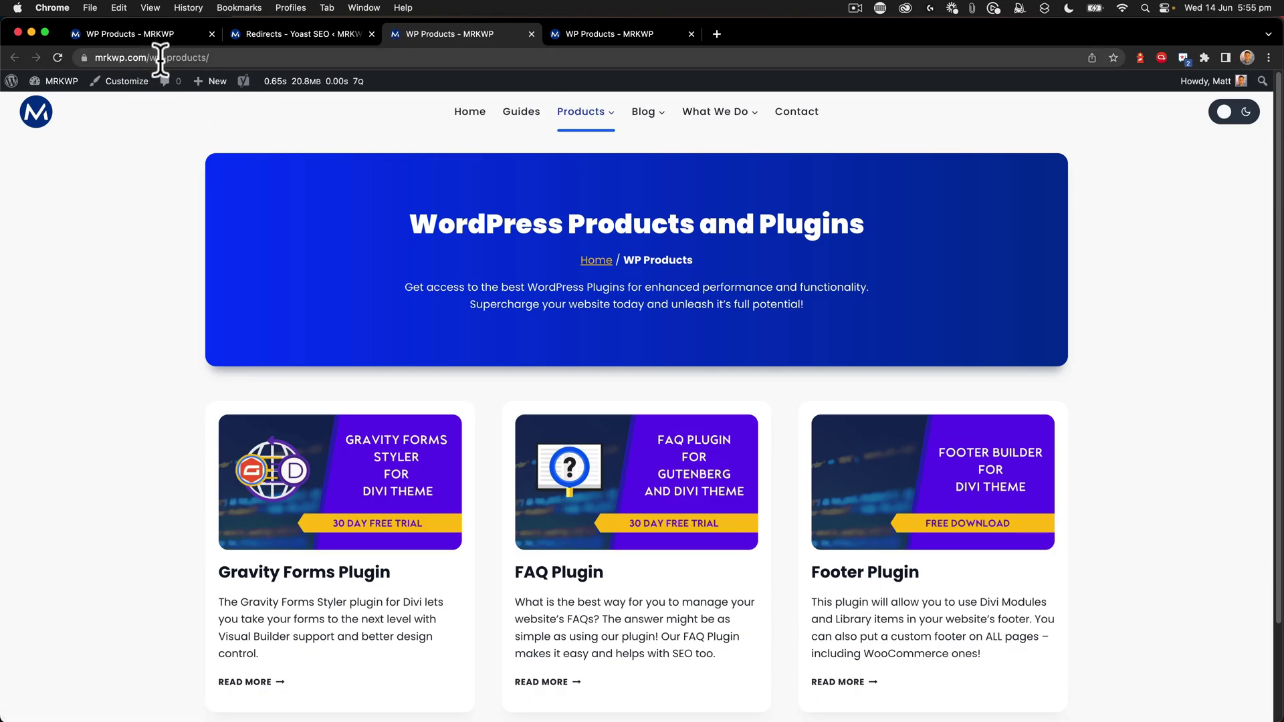
Close the products test tab and select the /about/ page among the /wp/ inlinks in Screaming Frog.
left_click(532, 33)
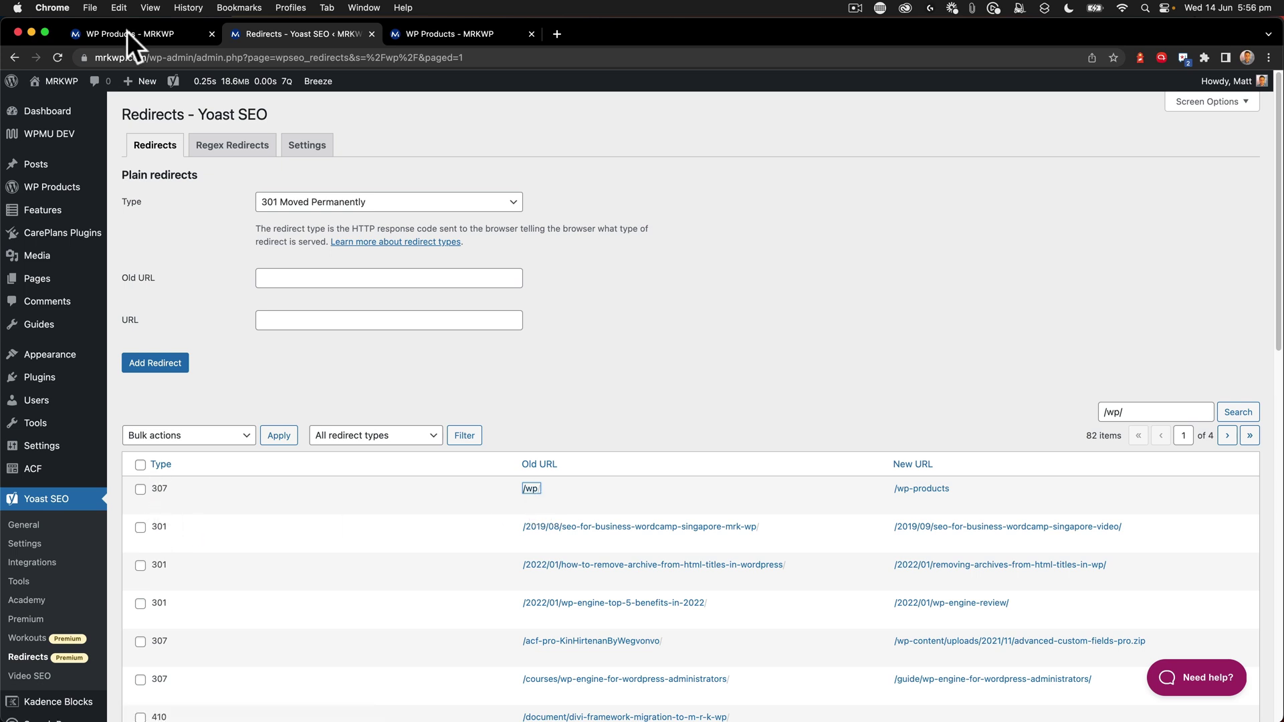
key("super+Tab")
left_click(209, 374)
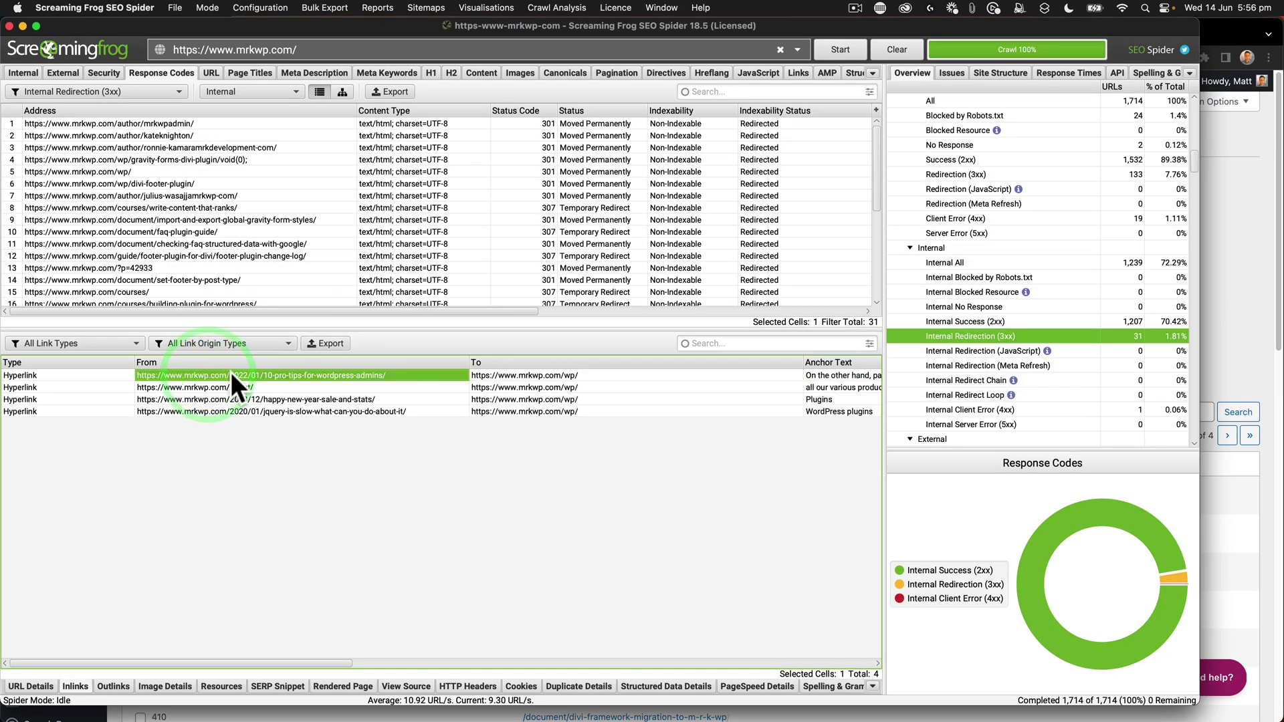
left_click(257, 385)
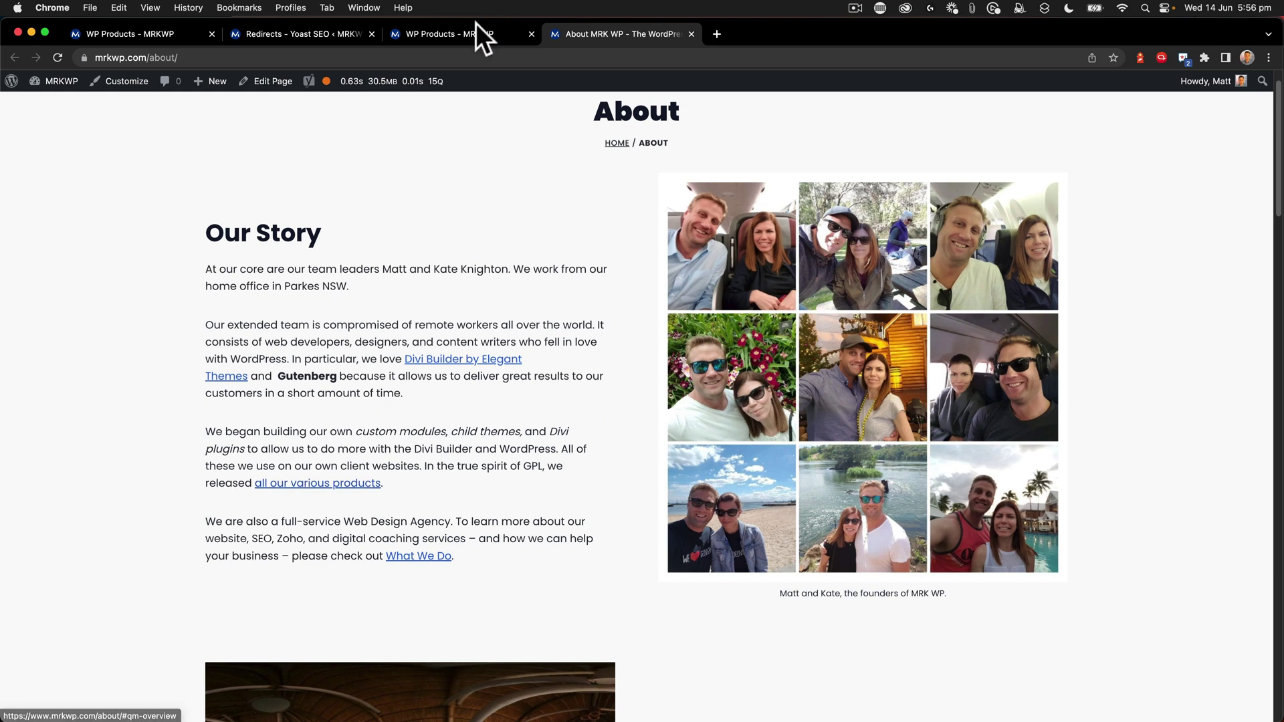
Copy the WP Products page URL and open the About page for editing.
left_click(472, 34)
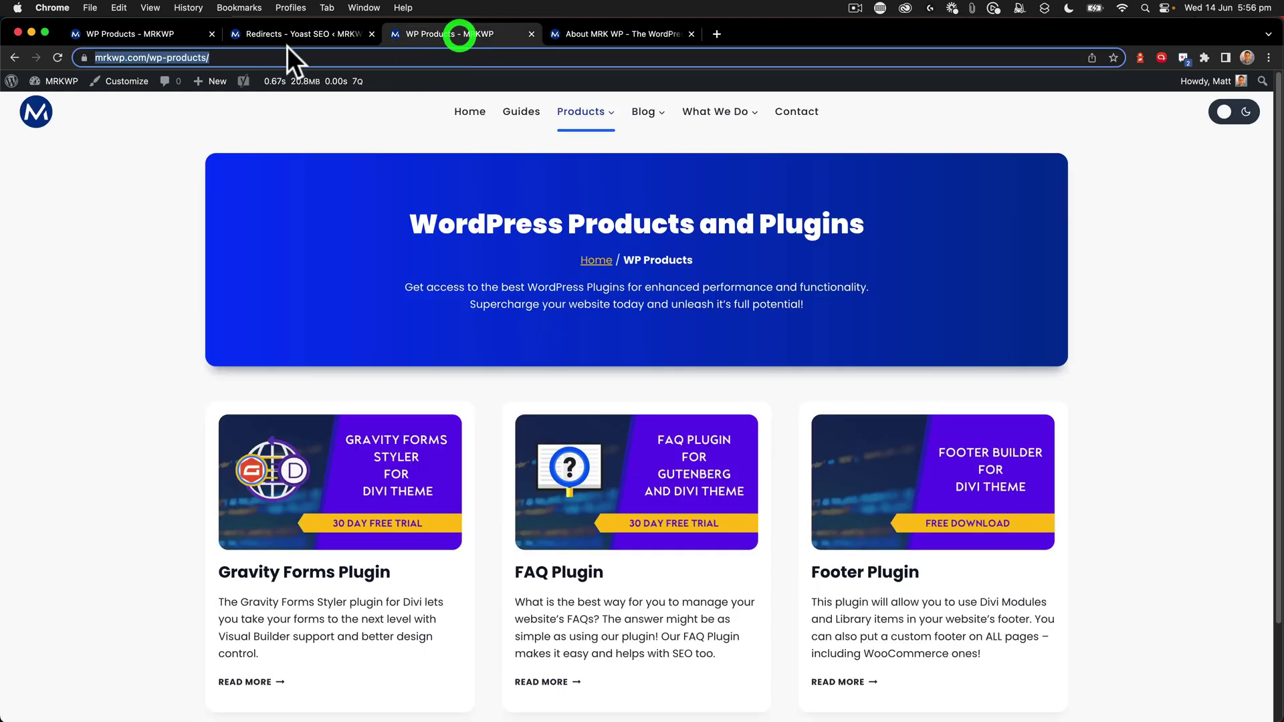
right_click(201, 57)
left_click(225, 160)
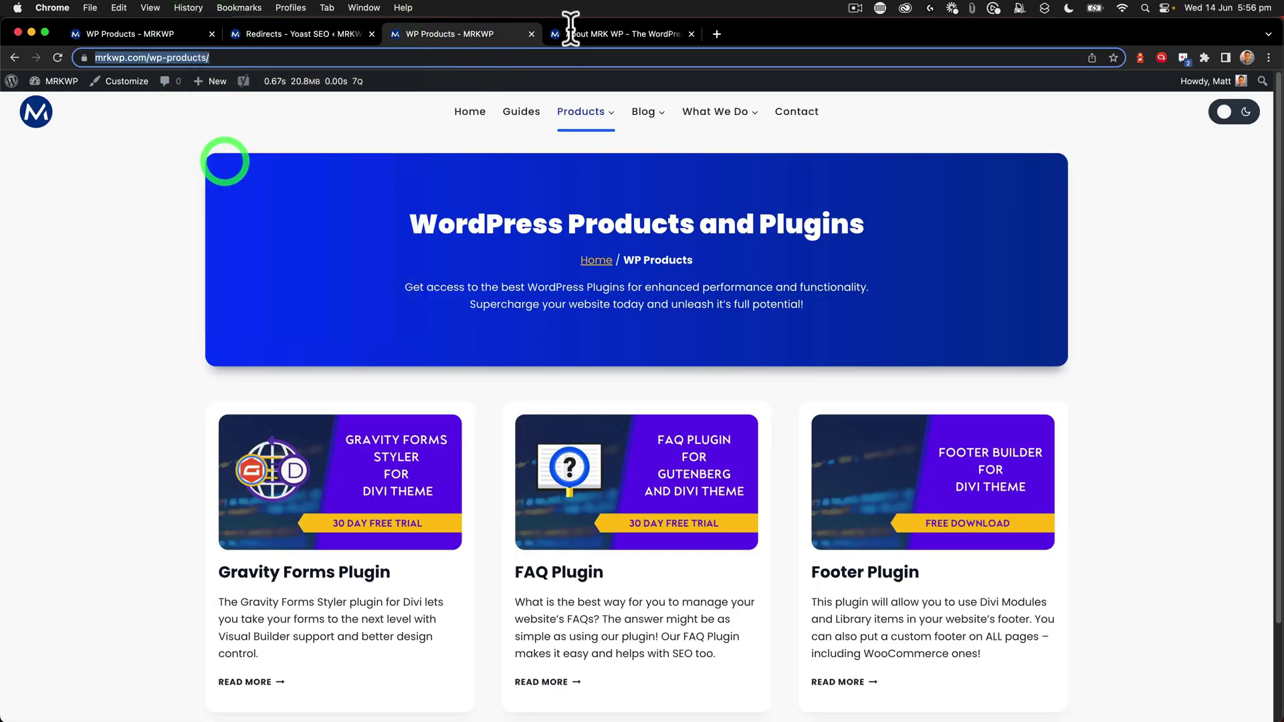
left_click(571, 30)
left_click(267, 81)
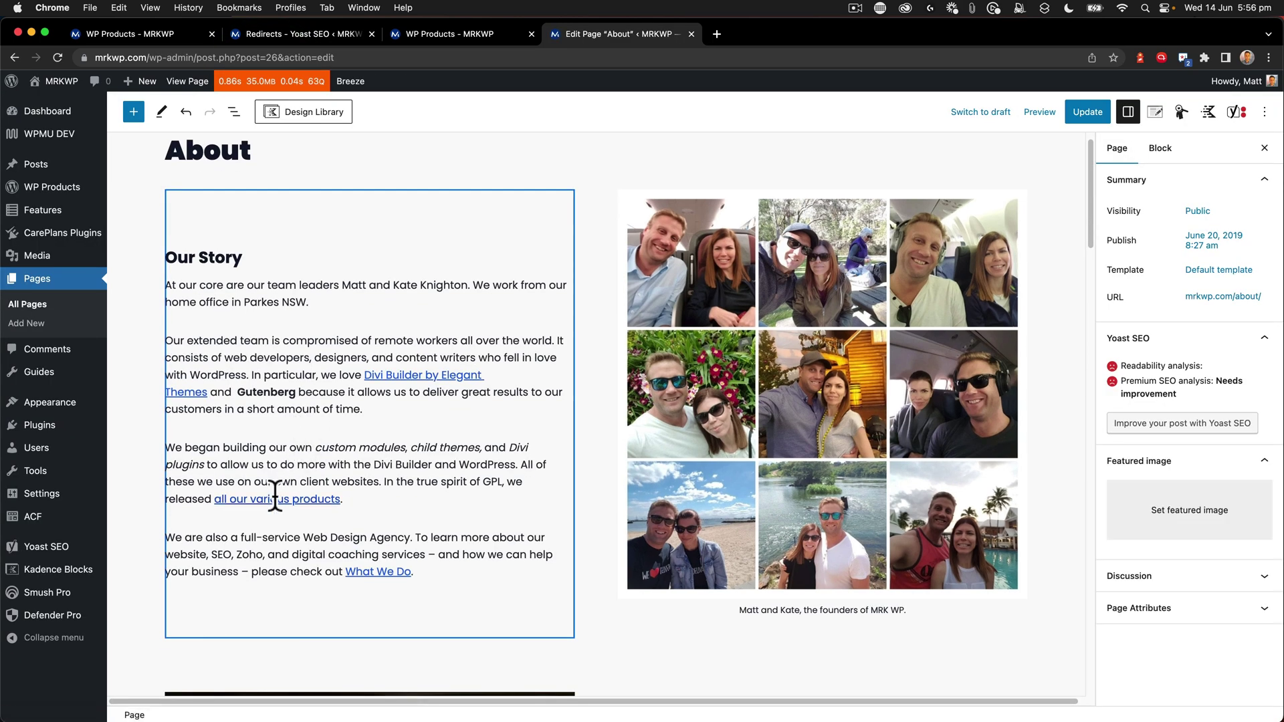
left_click(268, 501)
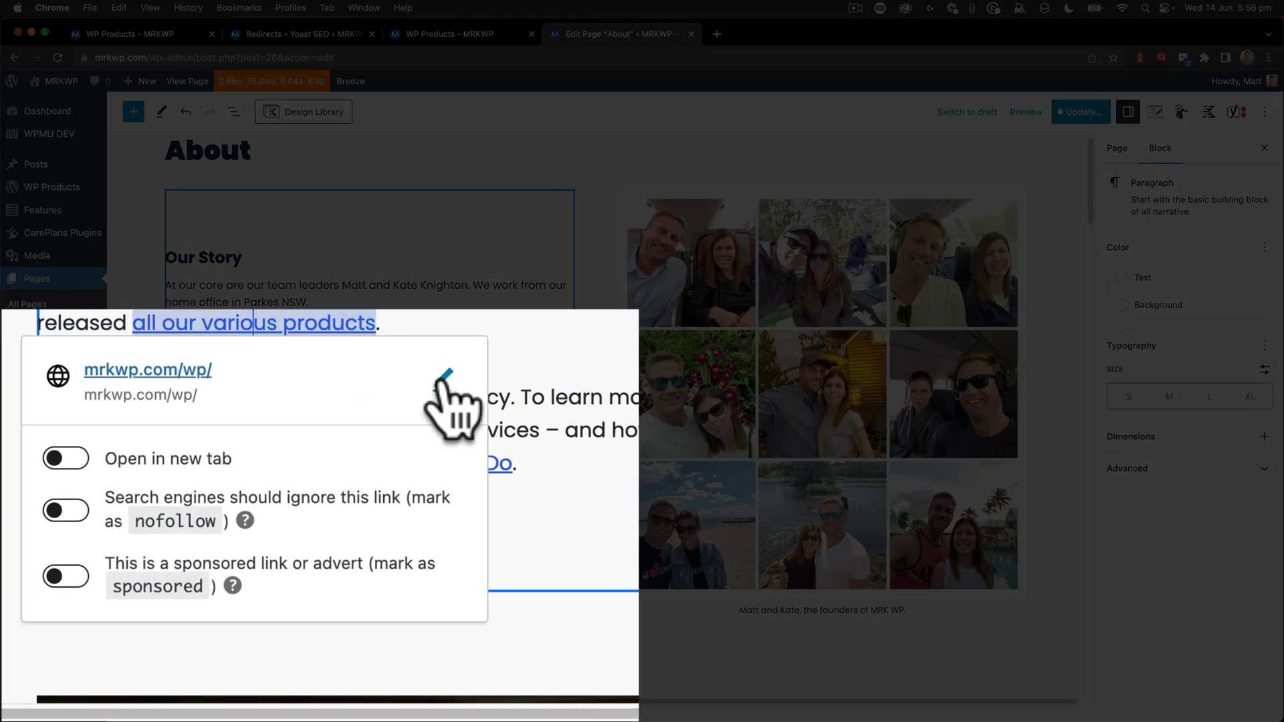
left_click(411, 445)
key("super+a")
key("super+v")
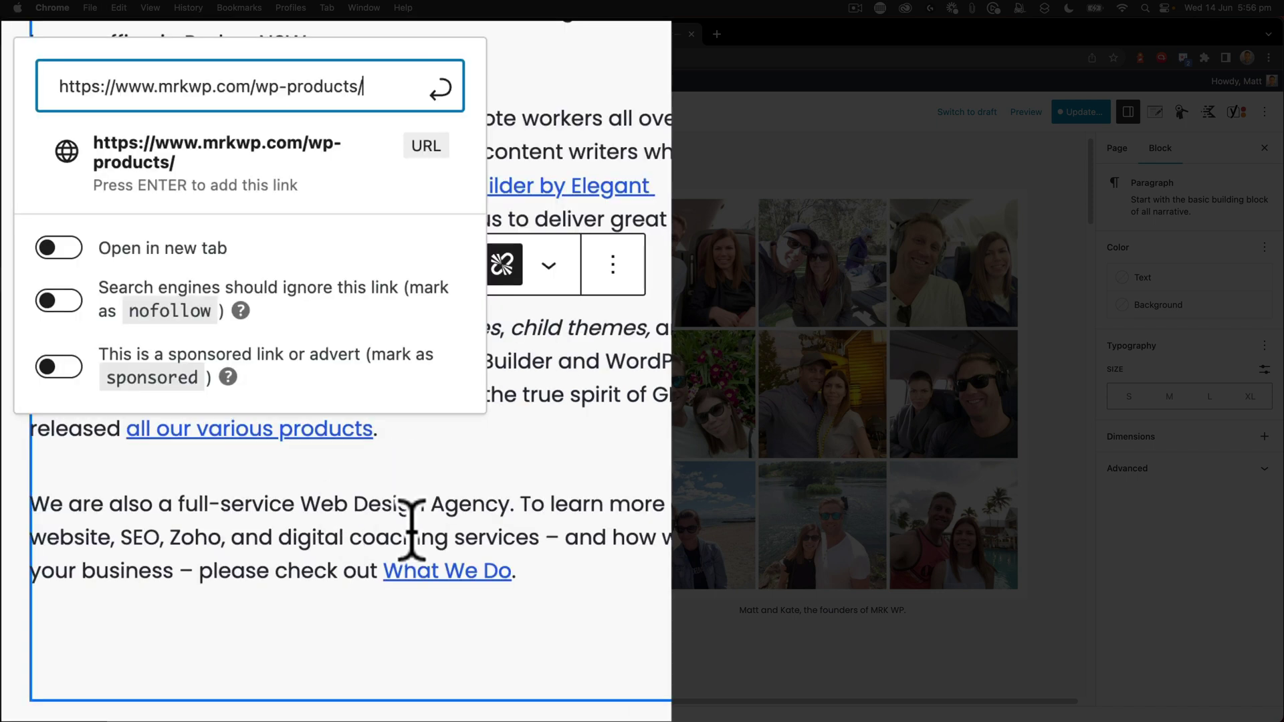
type("/")
left_click(315, 445)
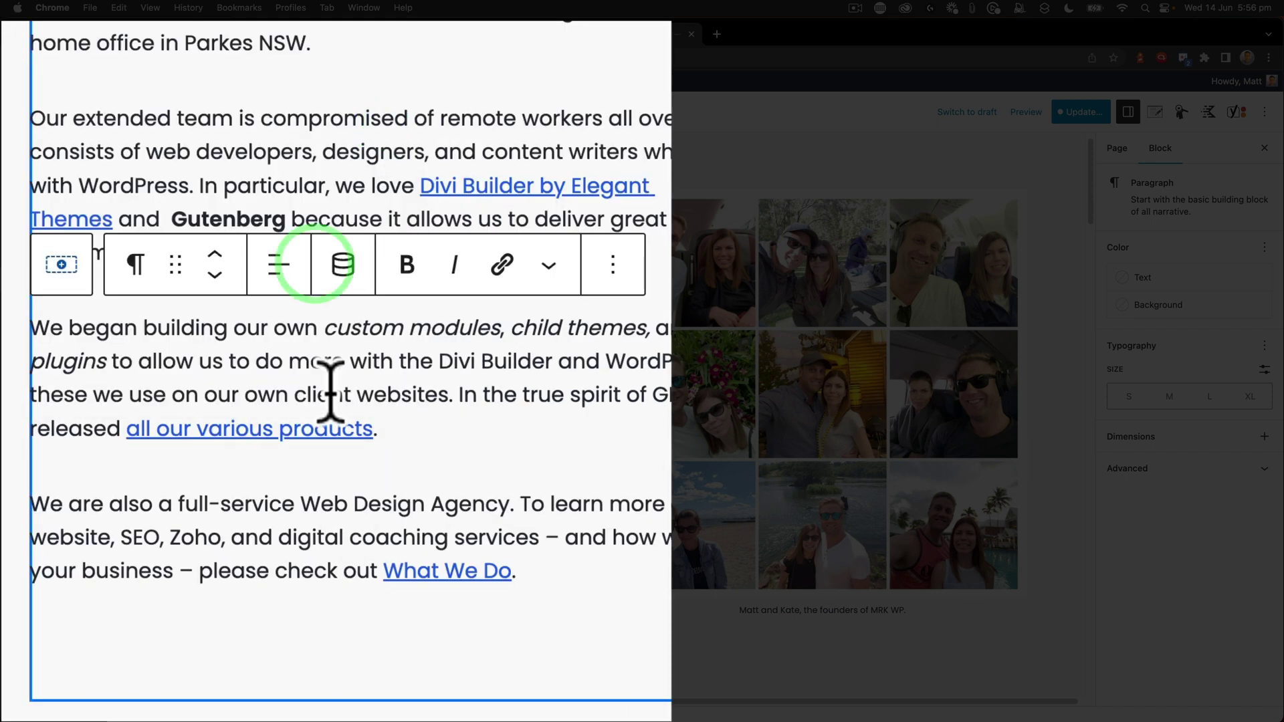
left_click(234, 429)
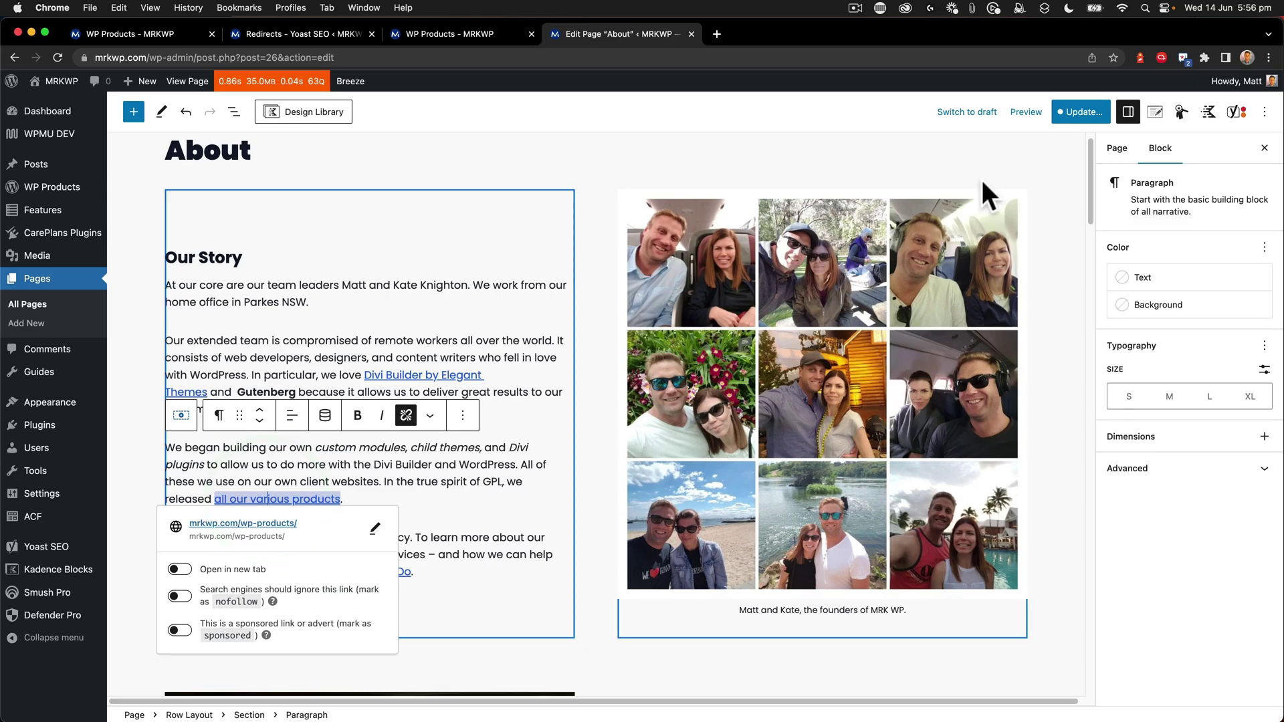
Update and save the About page.
left_click(1075, 112)
left_click(1145, 114)
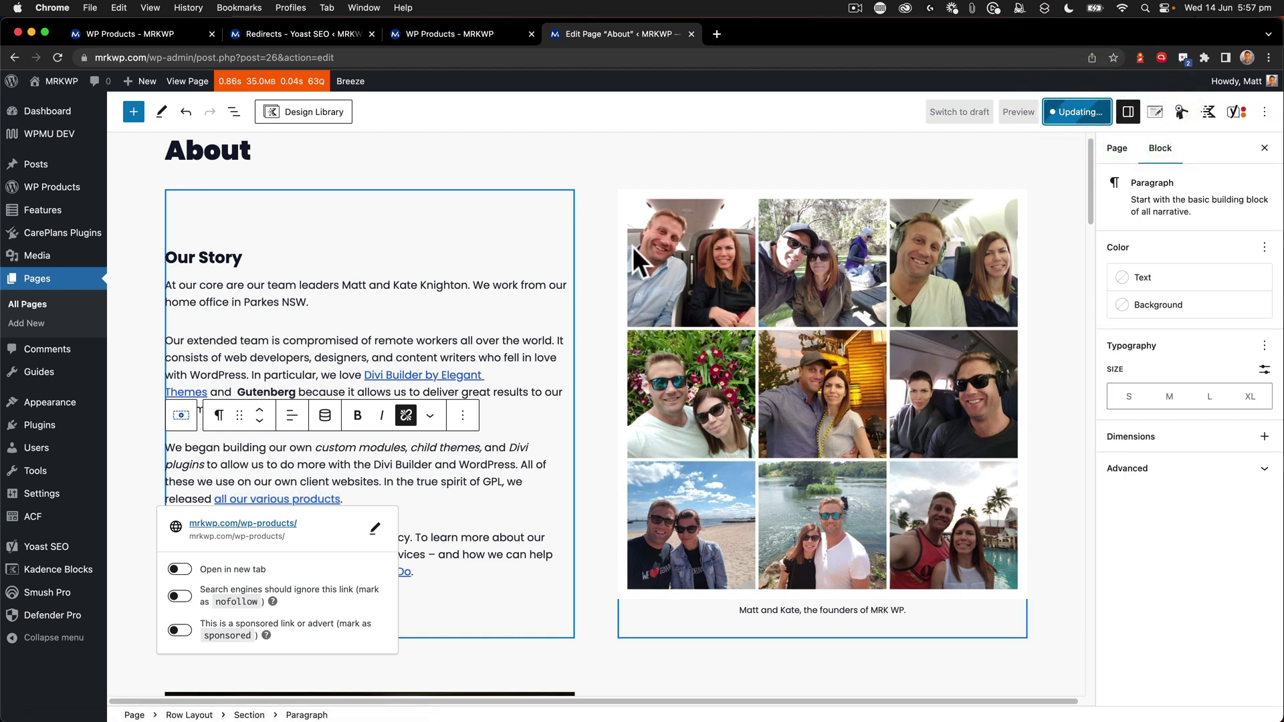
key("super+Tab")
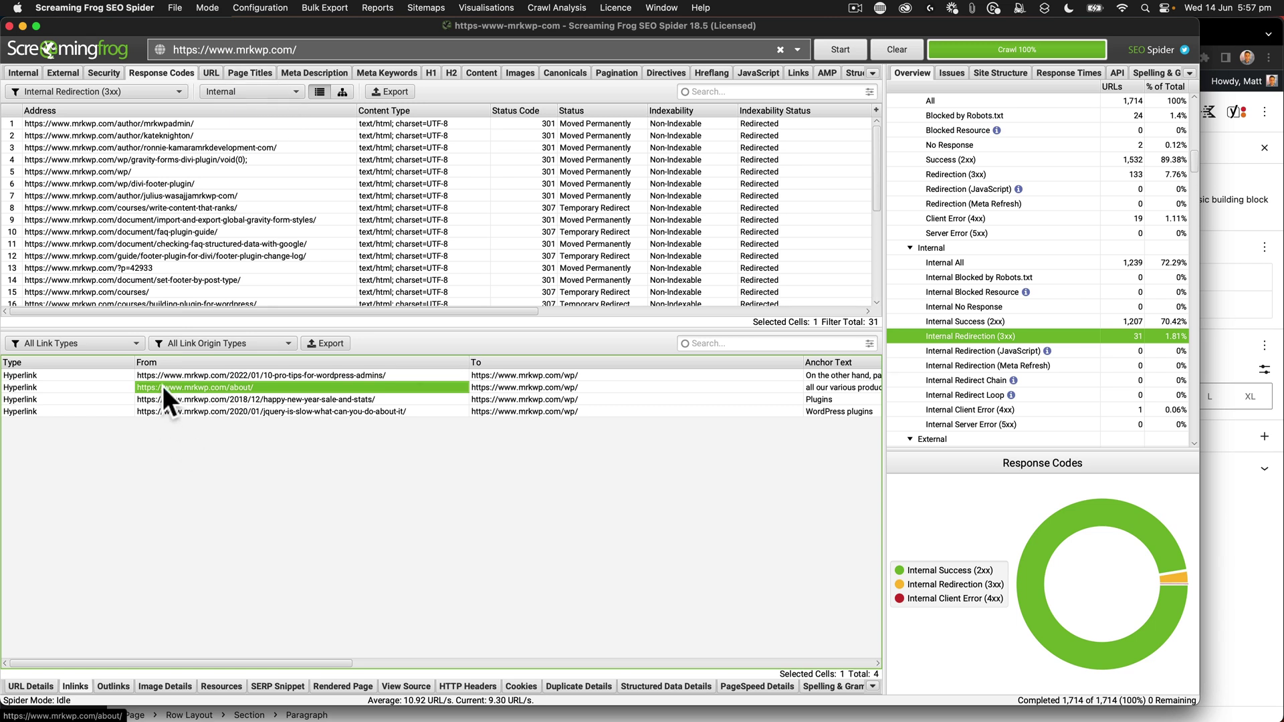
Review each of the three pages that still link to the /wp/ redirect.
left_click(215, 375)
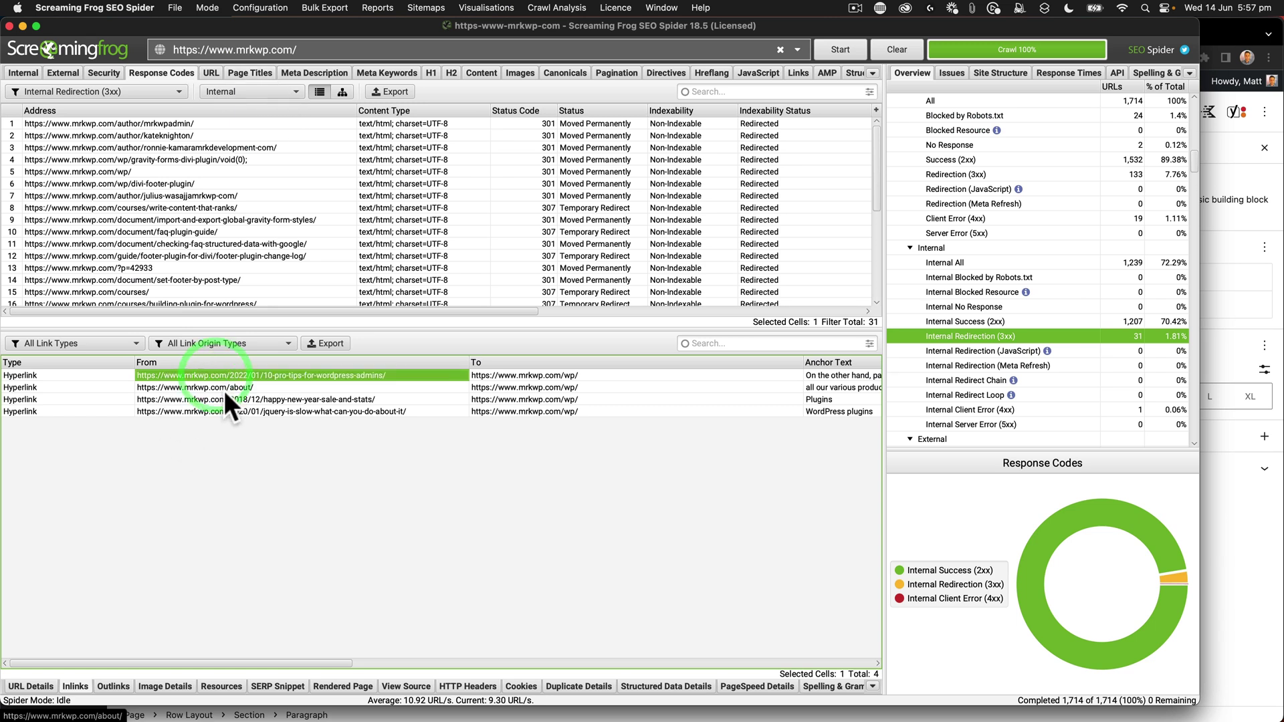
left_click(224, 399)
left_click(222, 411)
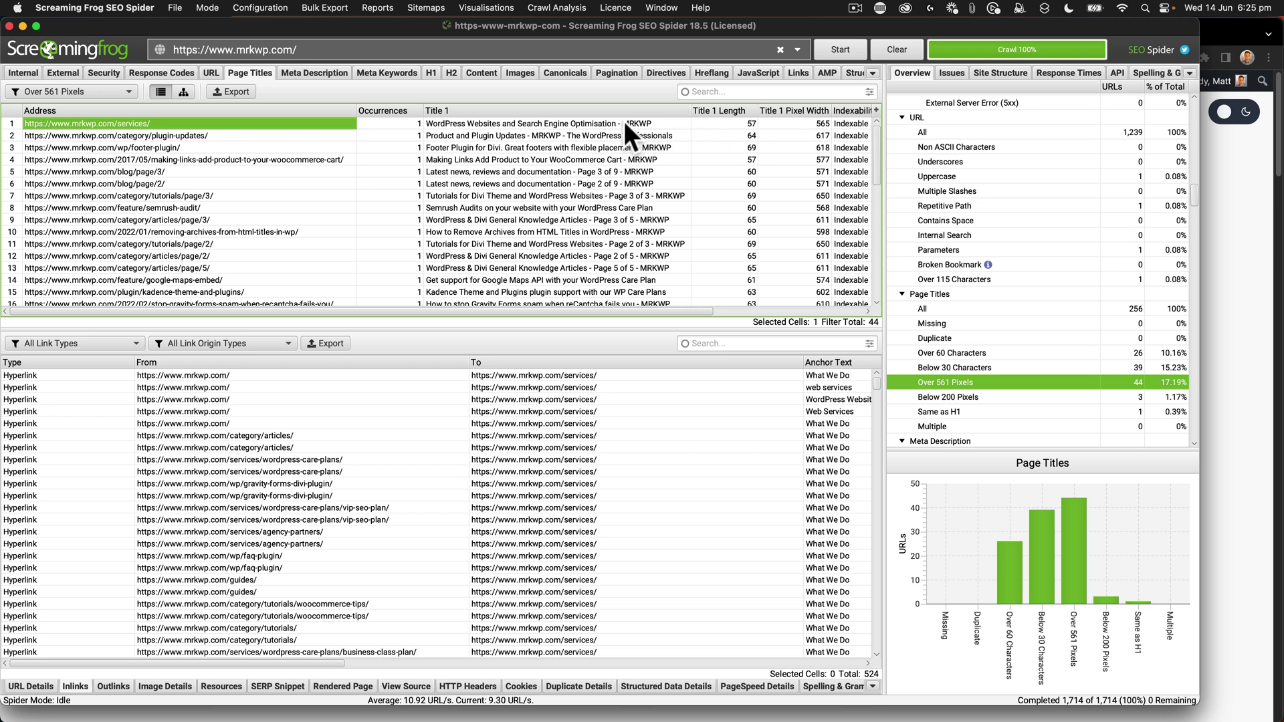
key("super+Tab")
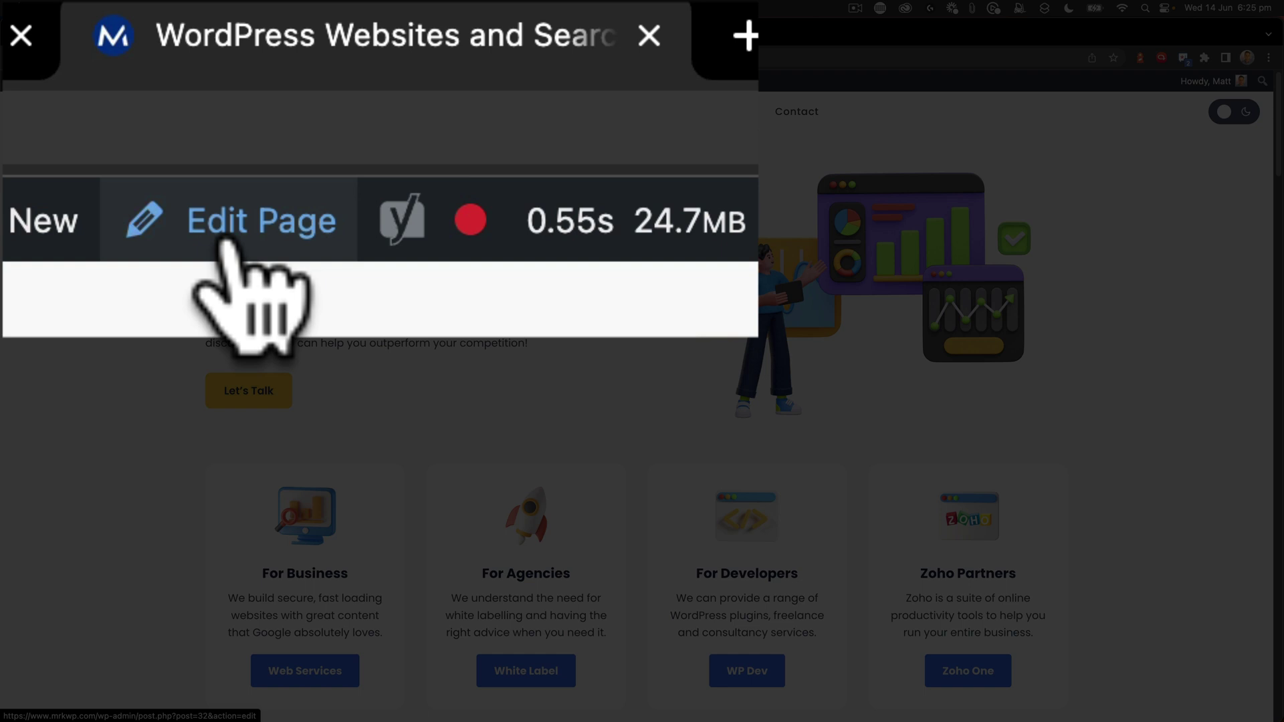
Open the What We Do page in the editor and scroll down to the Yoast SEO box.
left_click(227, 239)
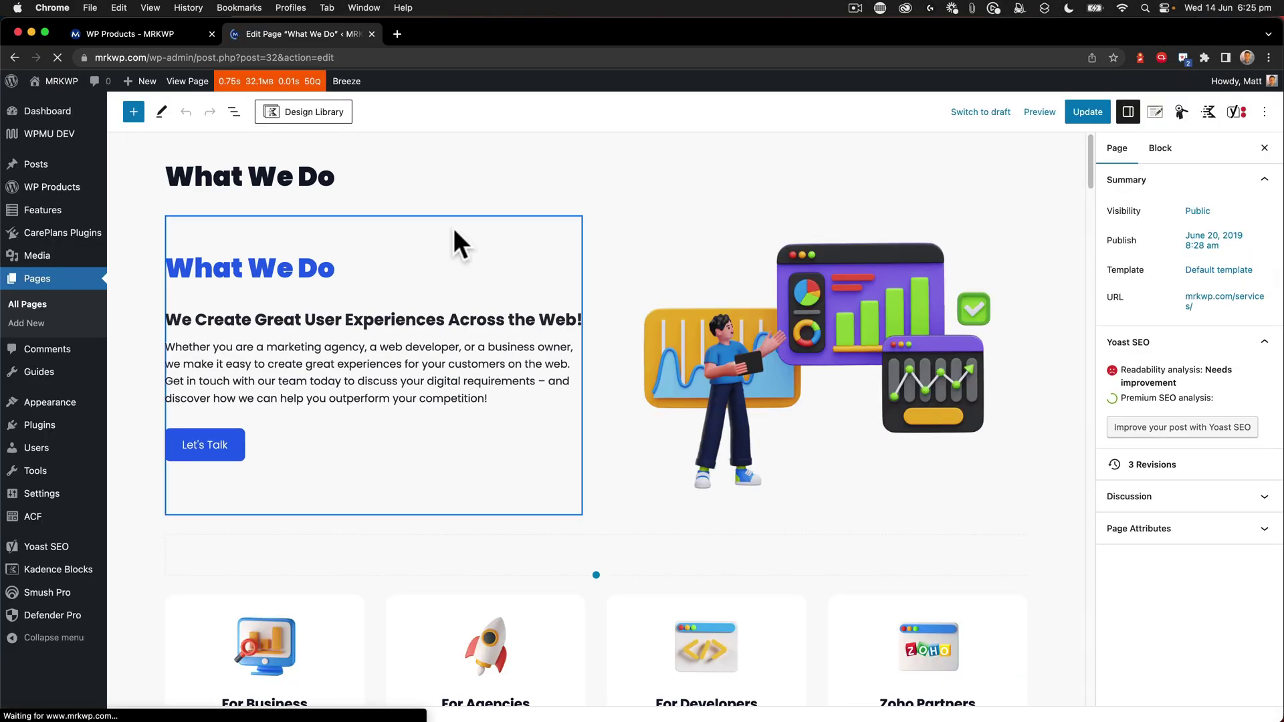
scroll(588, 347, "down", 20)
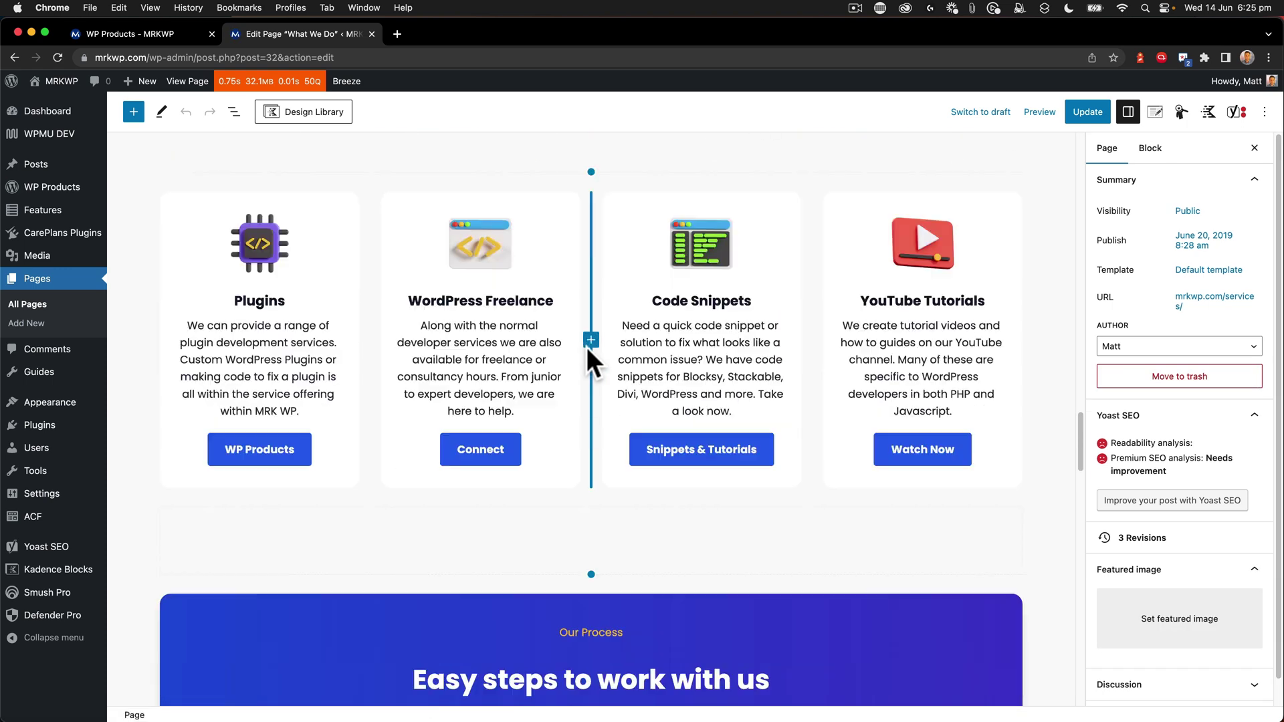
scroll(587, 347, "down", 20)
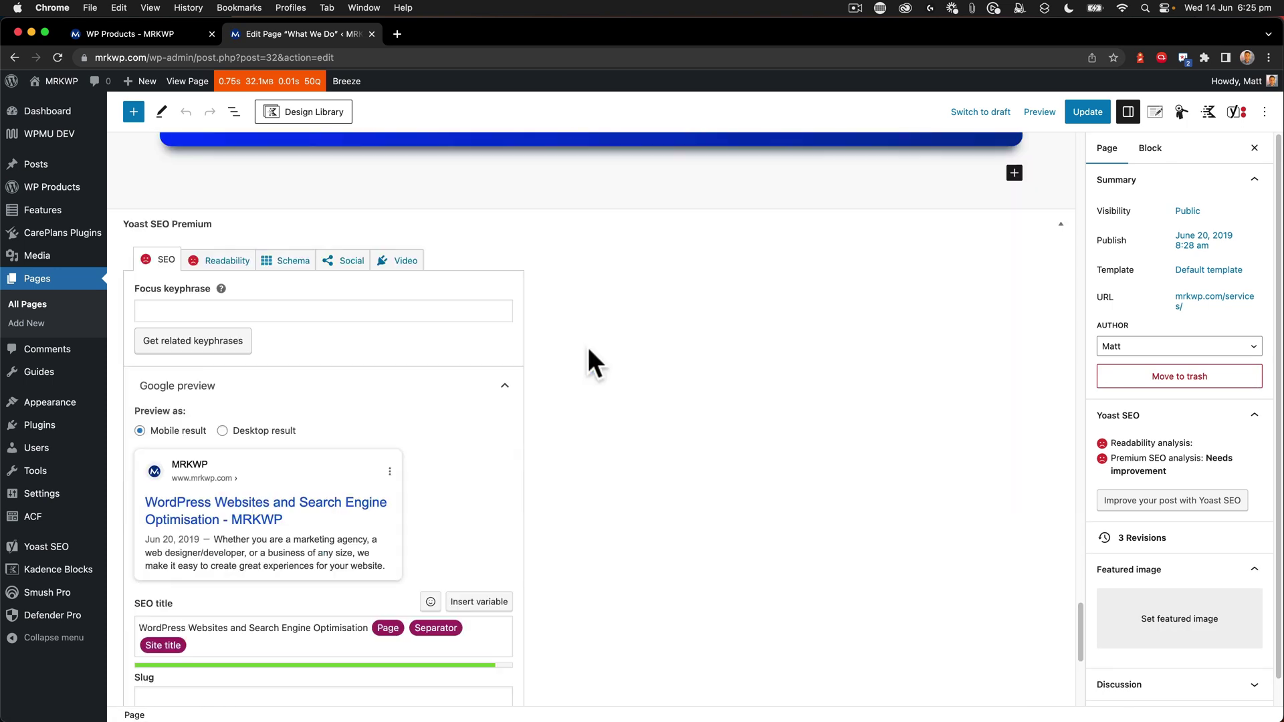
scroll(258, 413, "down", 1)
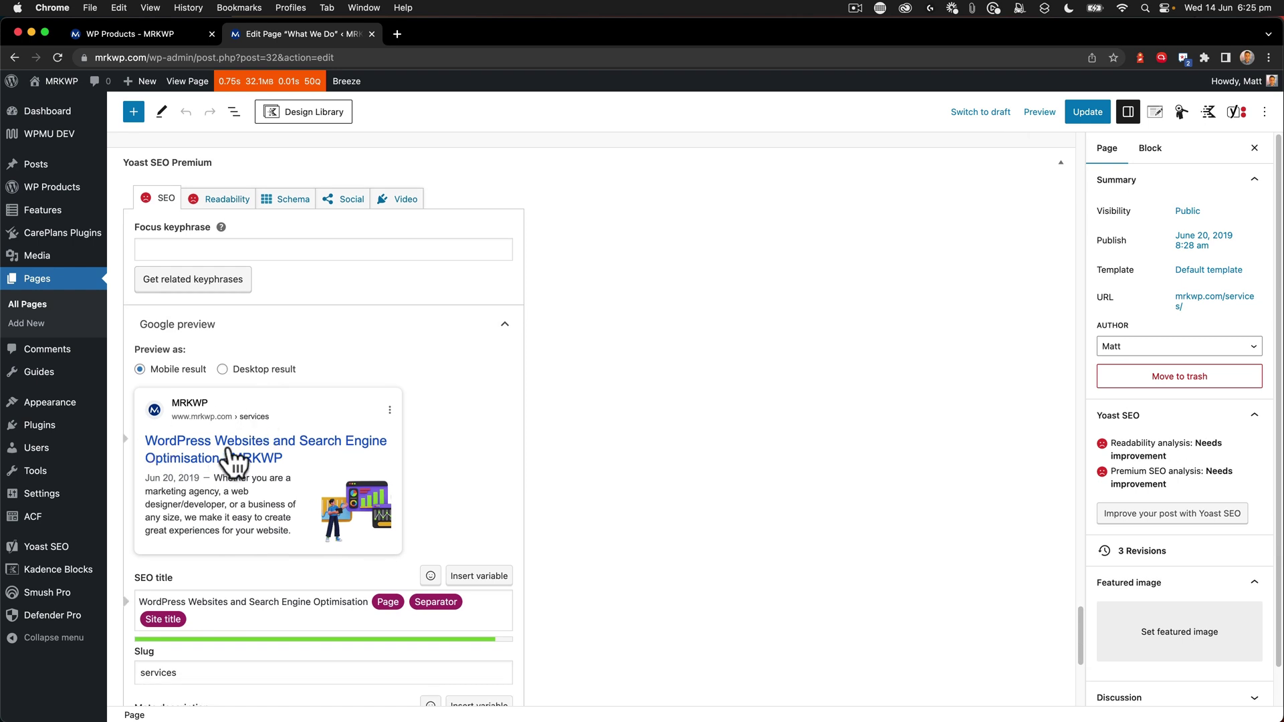
scroll(231, 462, "down", 2)
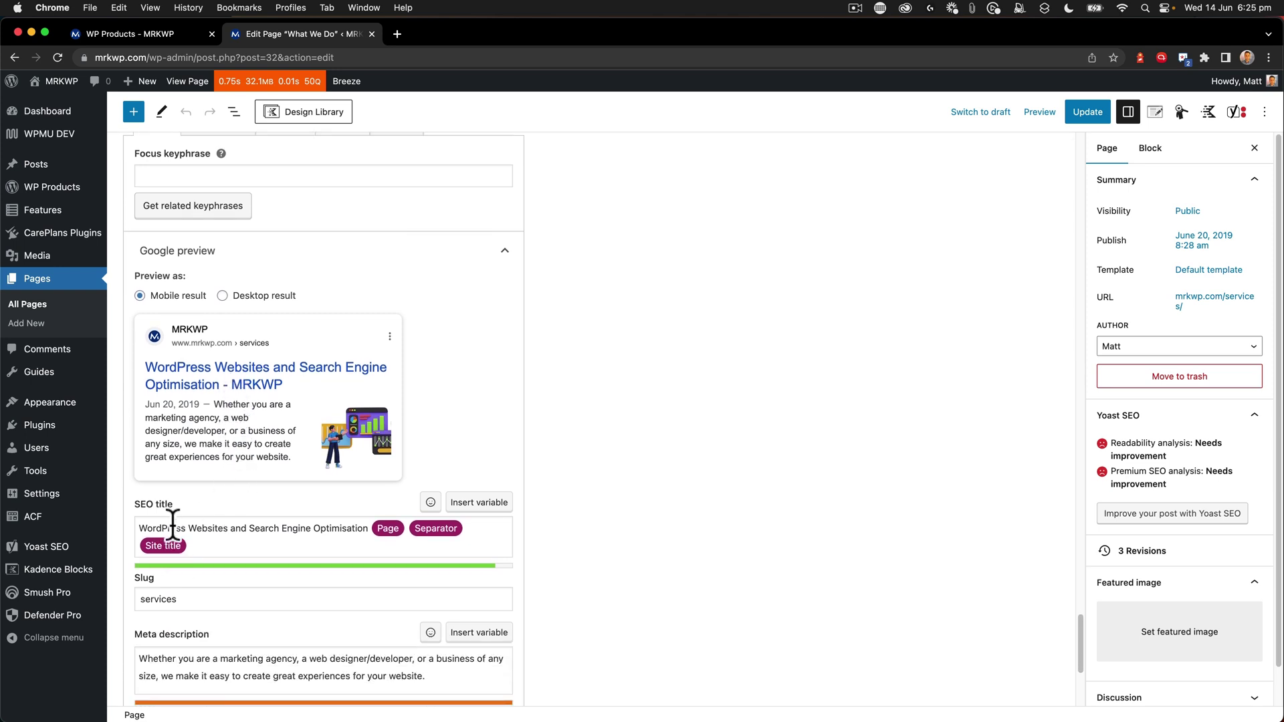
Replace the SEO title with 'WordPress Websites and SEO Service Agency' and preview the desktop result.
left_click(371, 530)
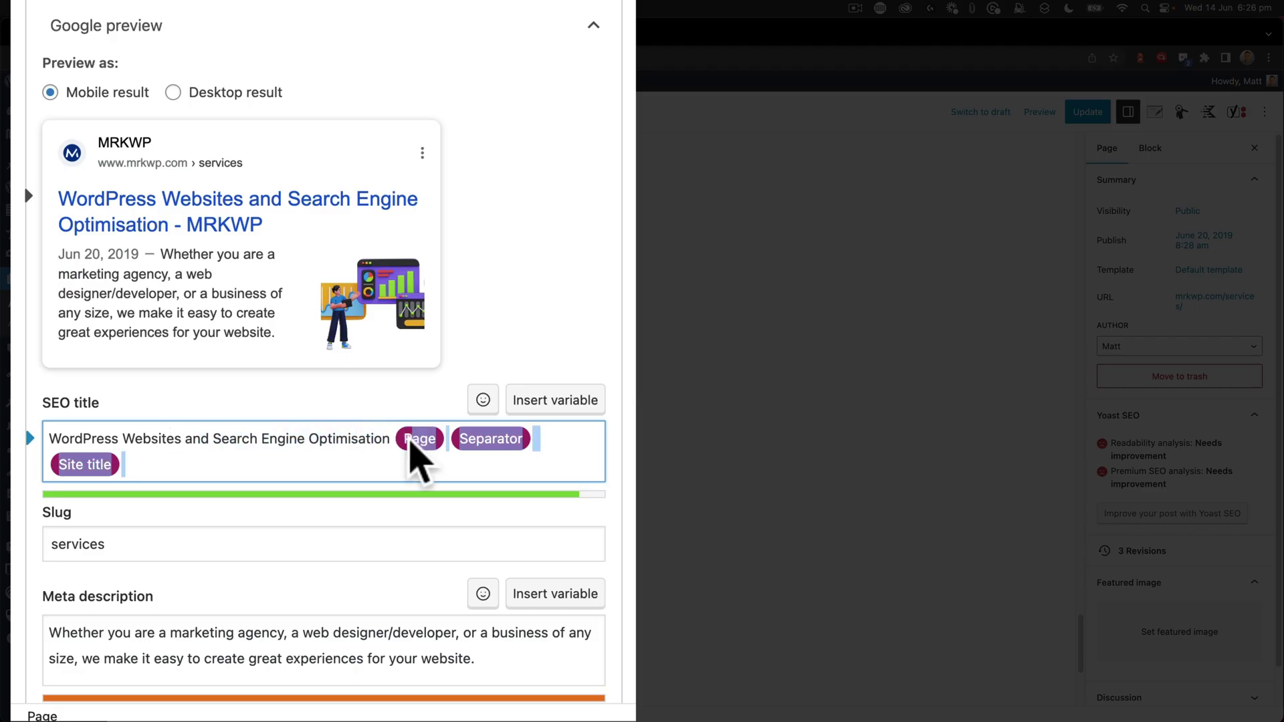
key("BackSpace")
key("BackSpace")
key("BackSpace")
key("super+a")
type("WordPress Websites and SEO Service Agency")
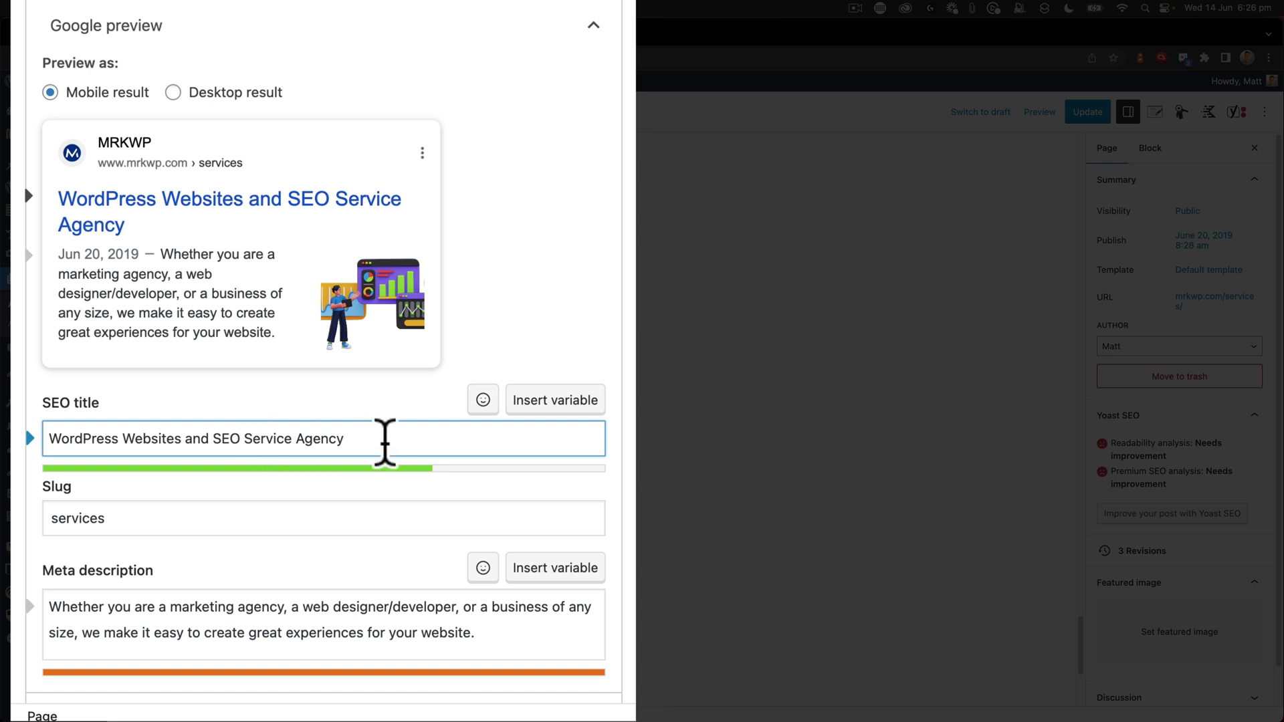
scroll(130, 584, "down", 1)
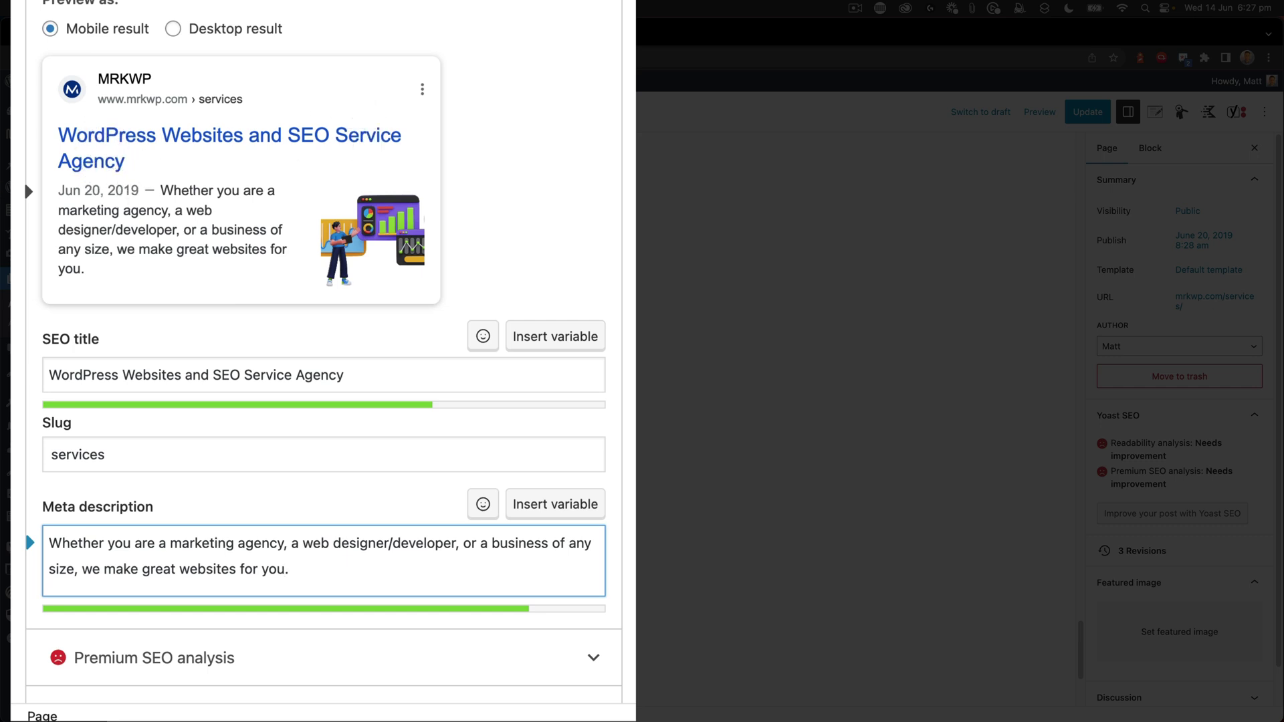
left_click(172, 28)
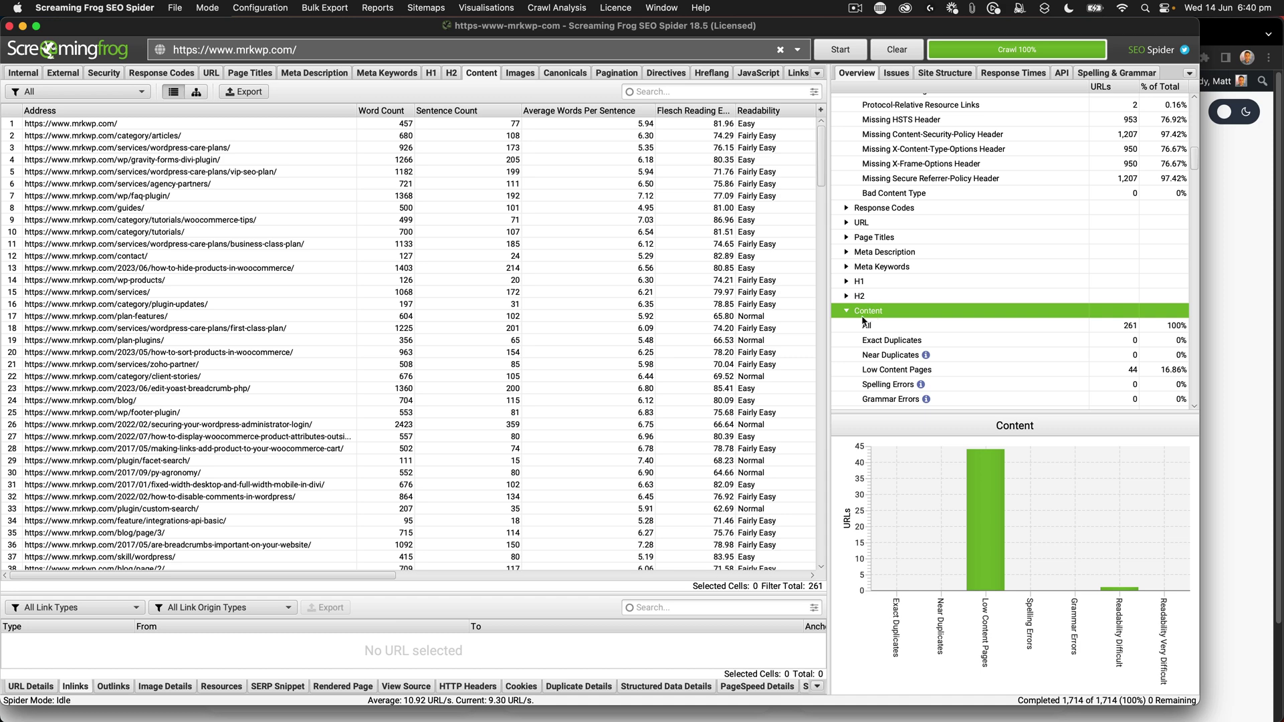
Filter content to Readability Difficult, showing plugin/elementor-support/ (49.91 Flesch, 85 words) and its inlinks.
left_click_drag(352, 576, 608, 575)
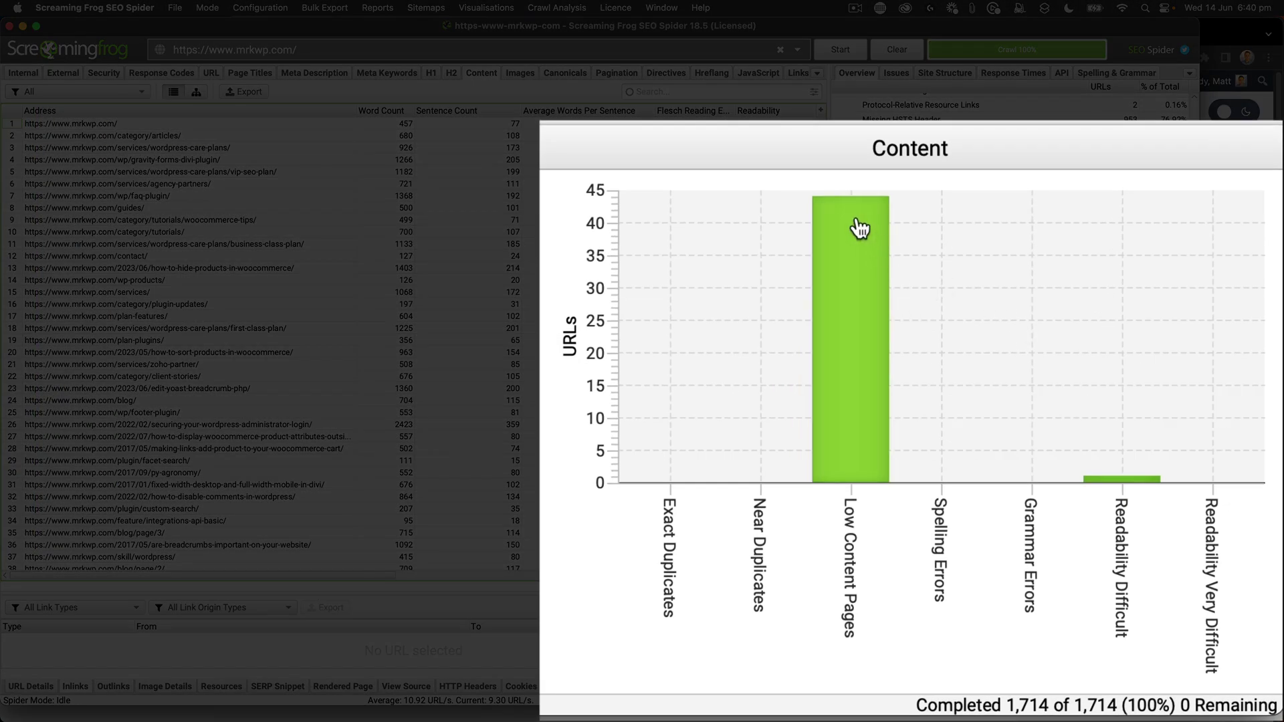
left_click(853, 341)
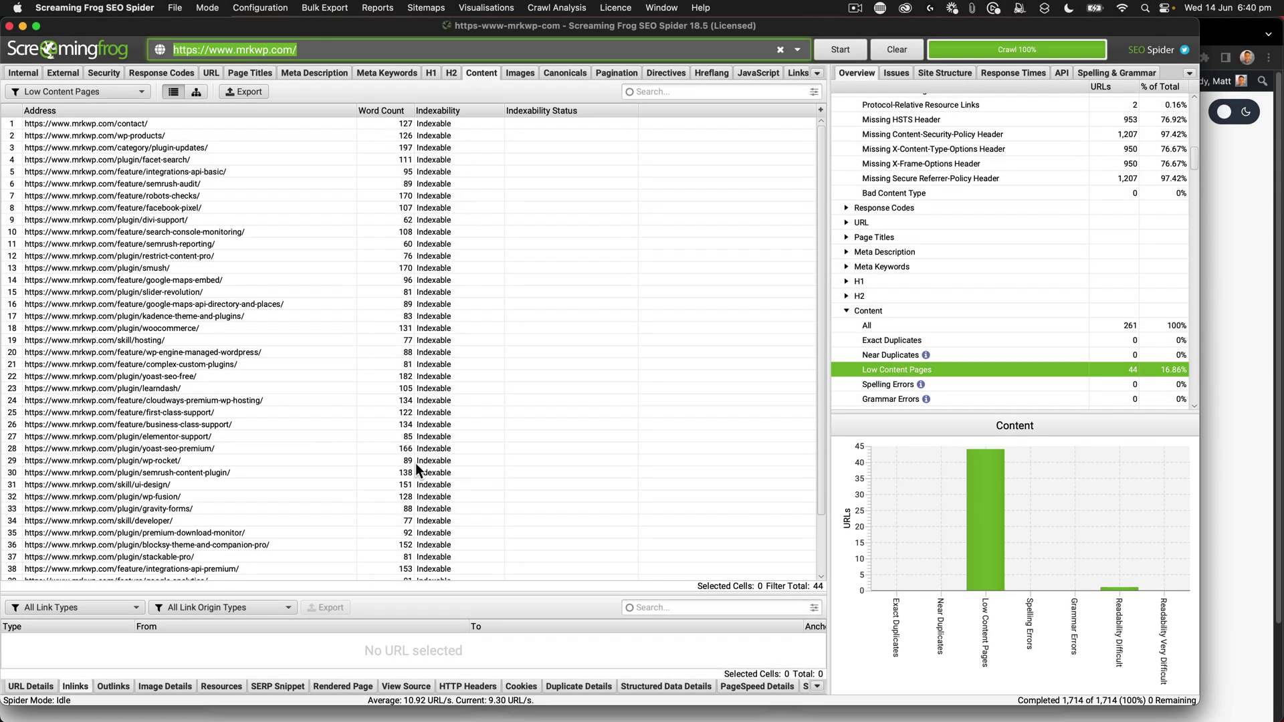
scroll(923, 331, "down", 3)
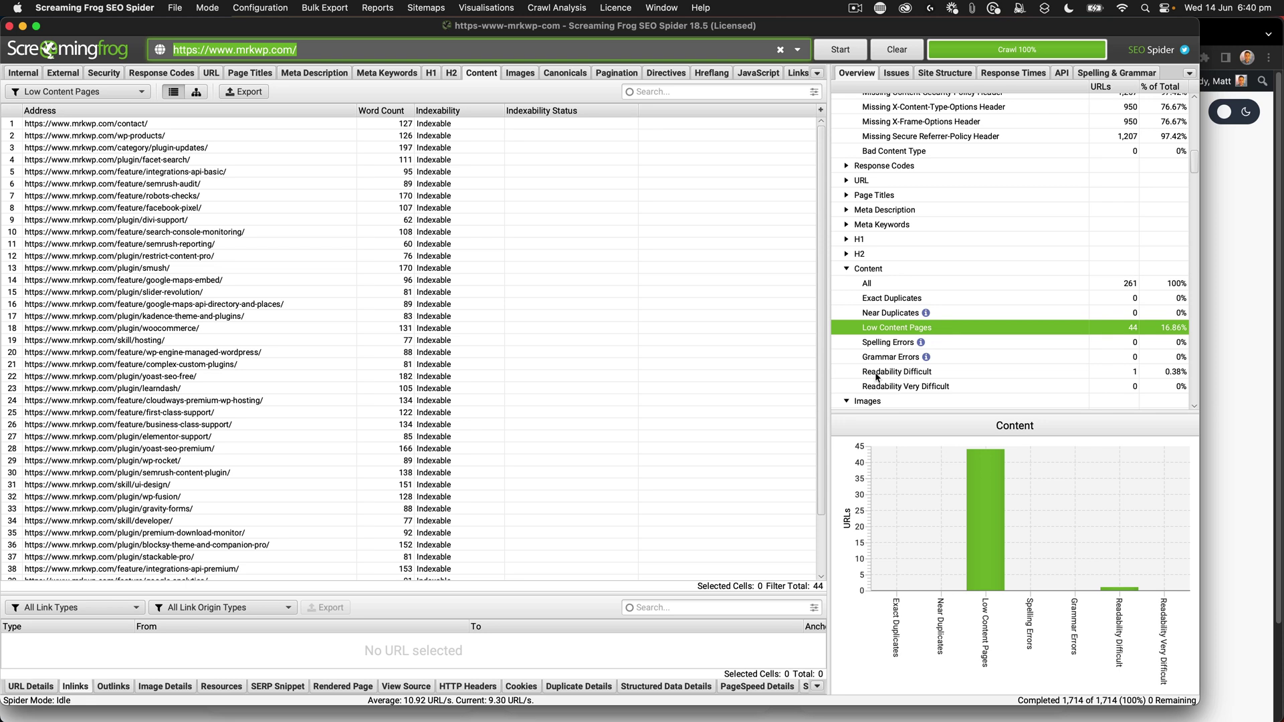
left_click(876, 373)
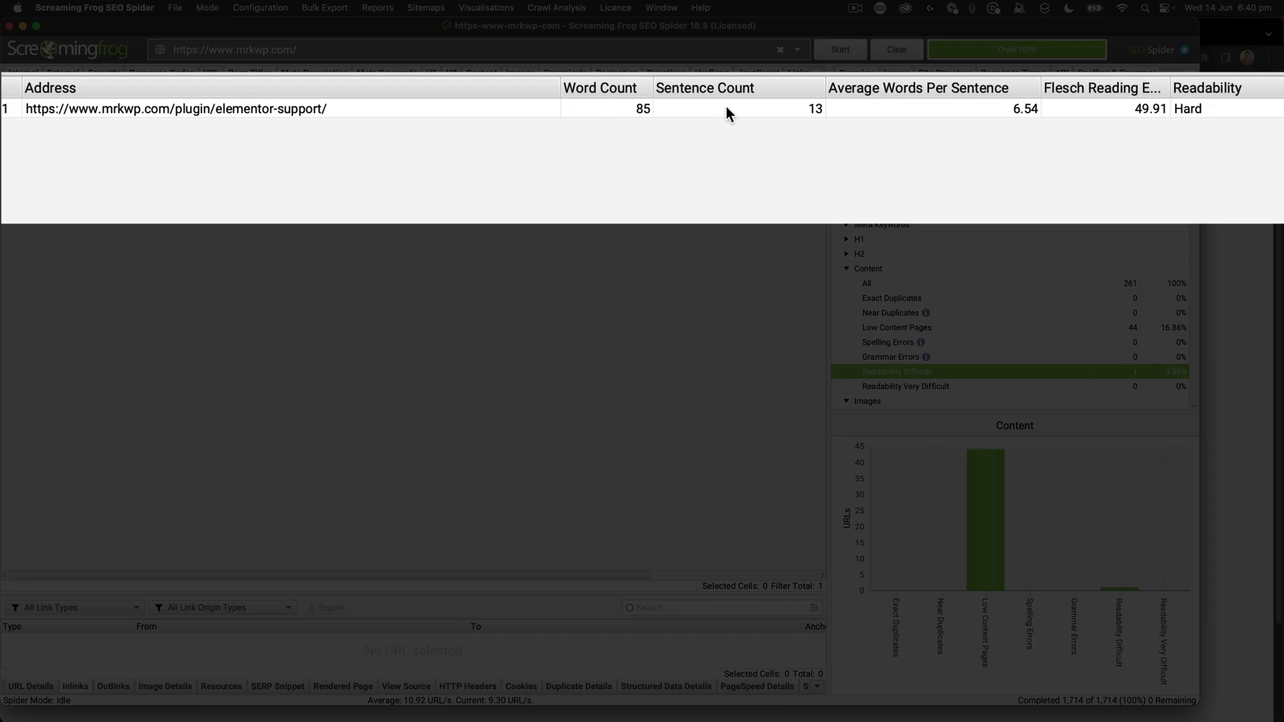
left_click(1193, 107)
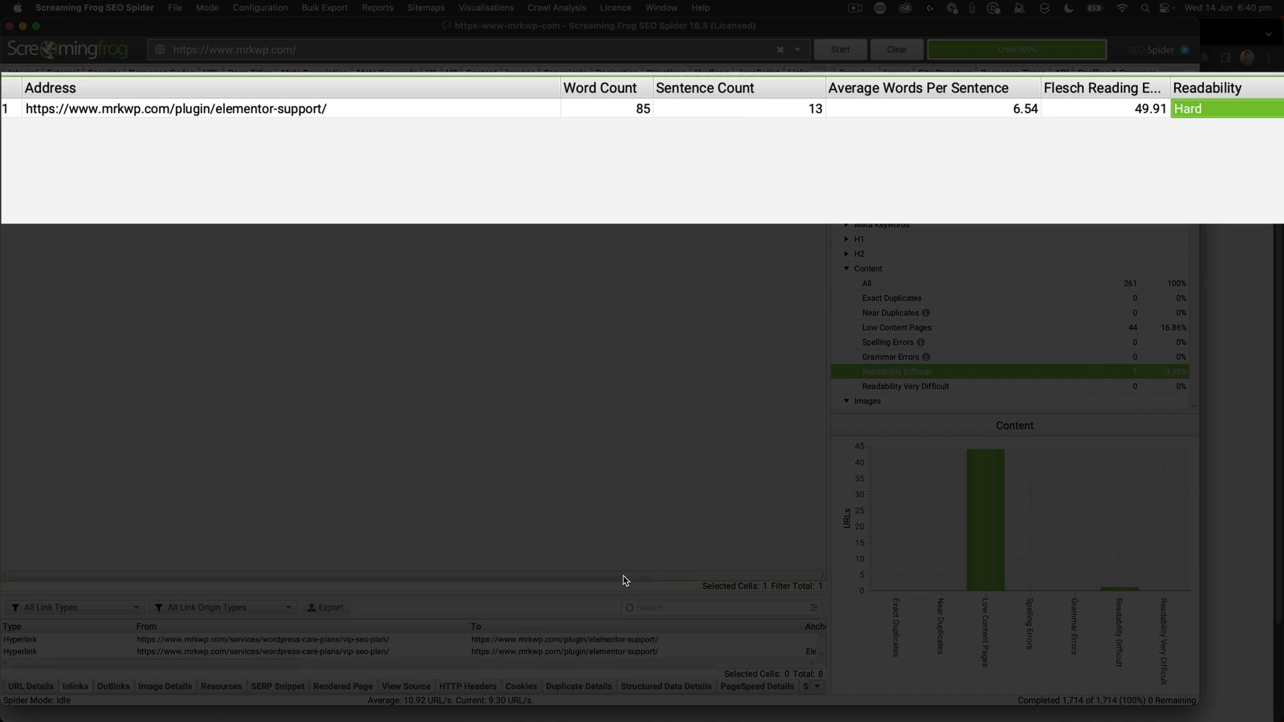
left_click_drag(623, 580, 683, 579)
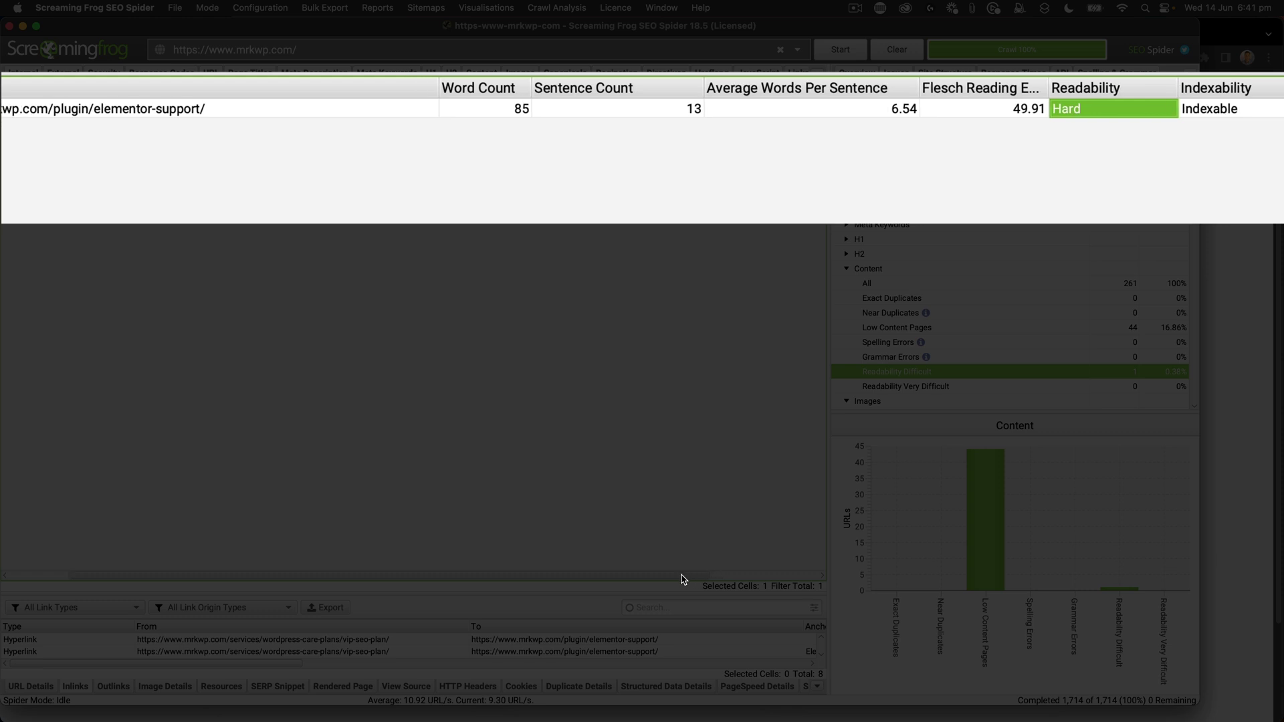